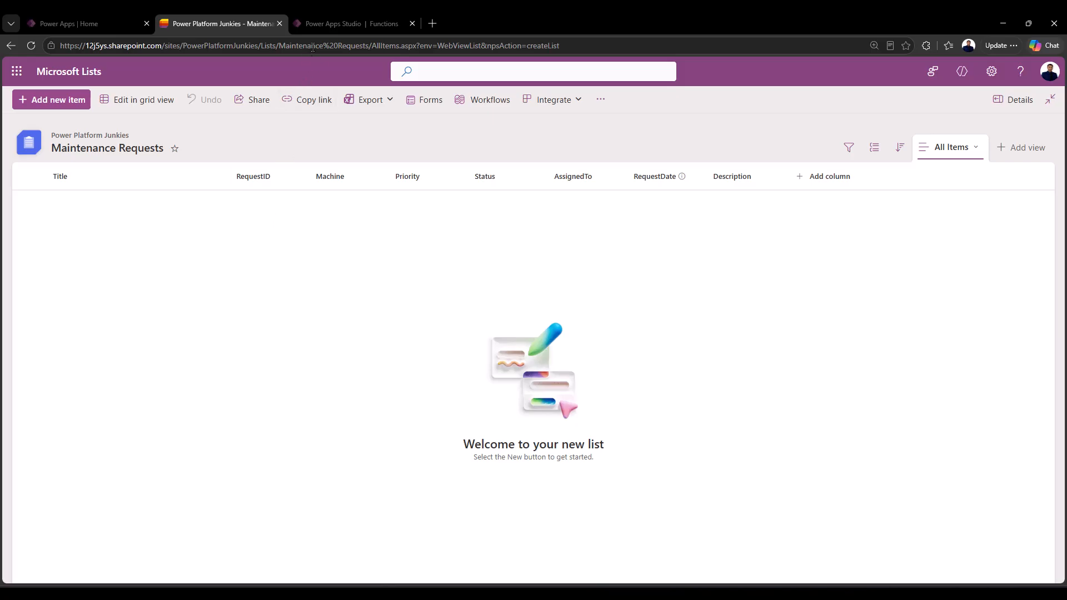
Switch to the Functions app in Power Apps Studio and open Screen1 with MainScreen1 collapsed.
left_click(329, 25)
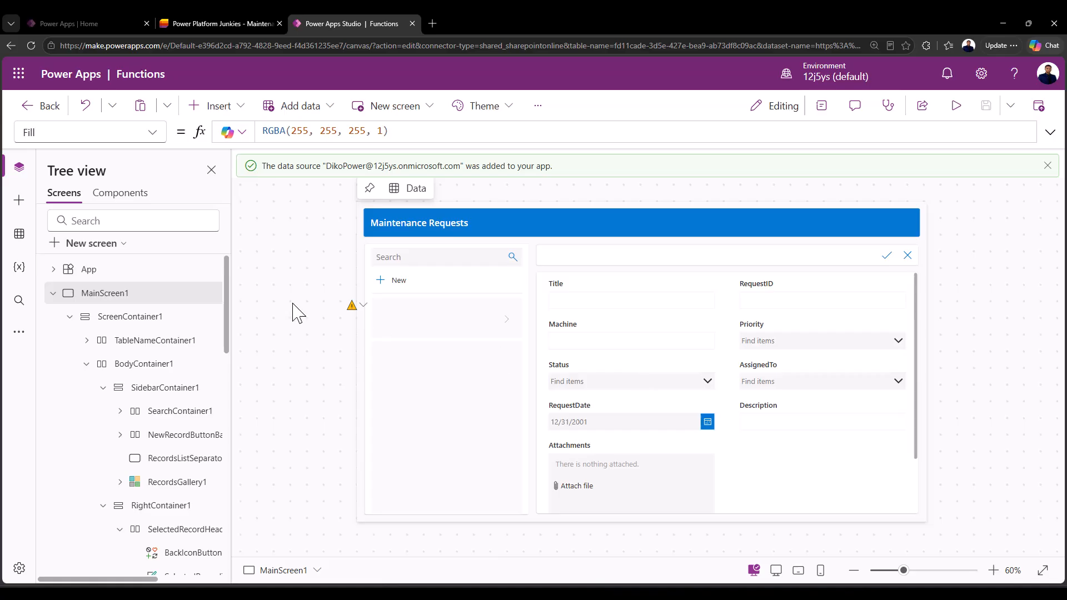
left_click(54, 292)
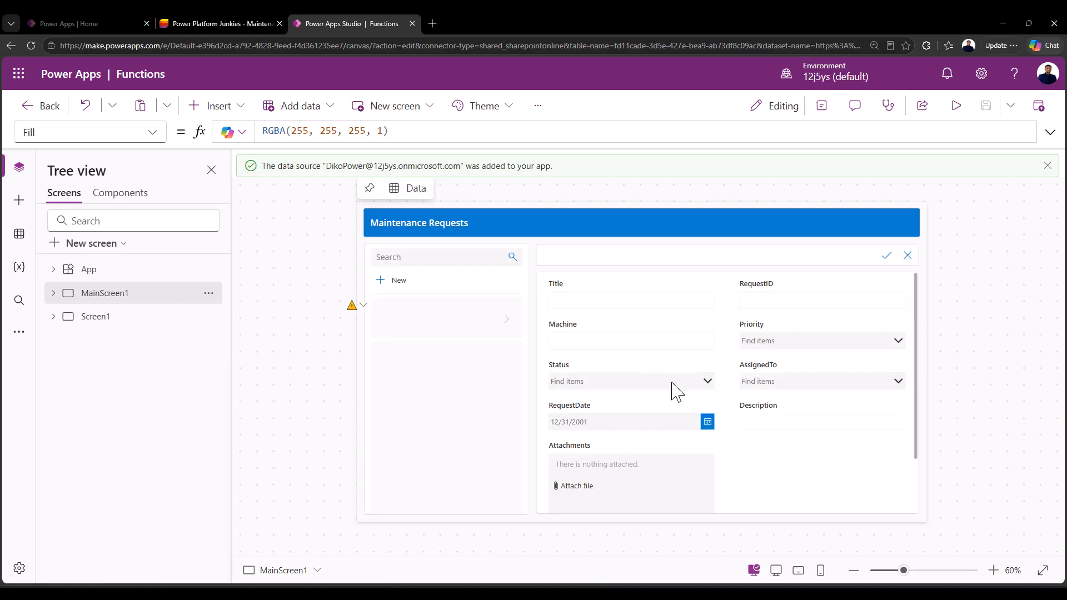
left_click(113, 330)
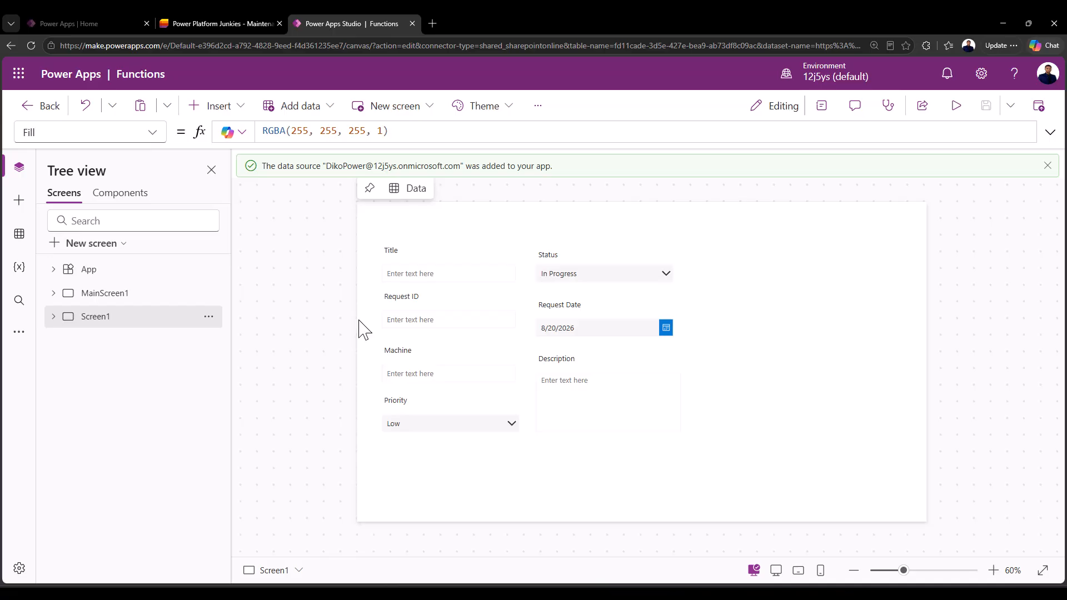
Insert a button on Screen1 and place it just below and beside the Description input, at about X 816, Y 552.
left_click(239, 114)
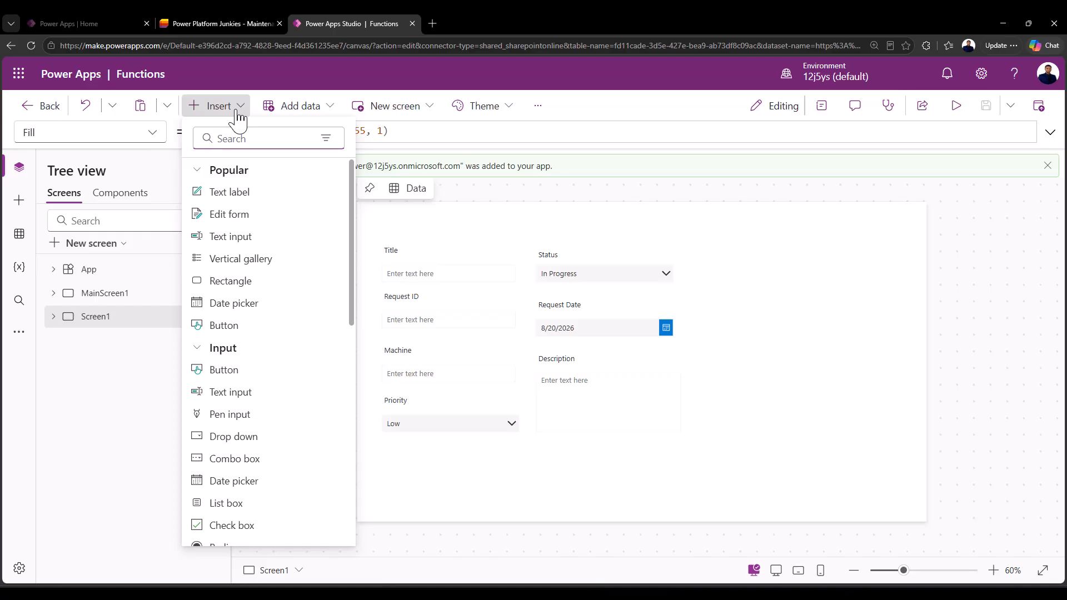
left_click(239, 331)
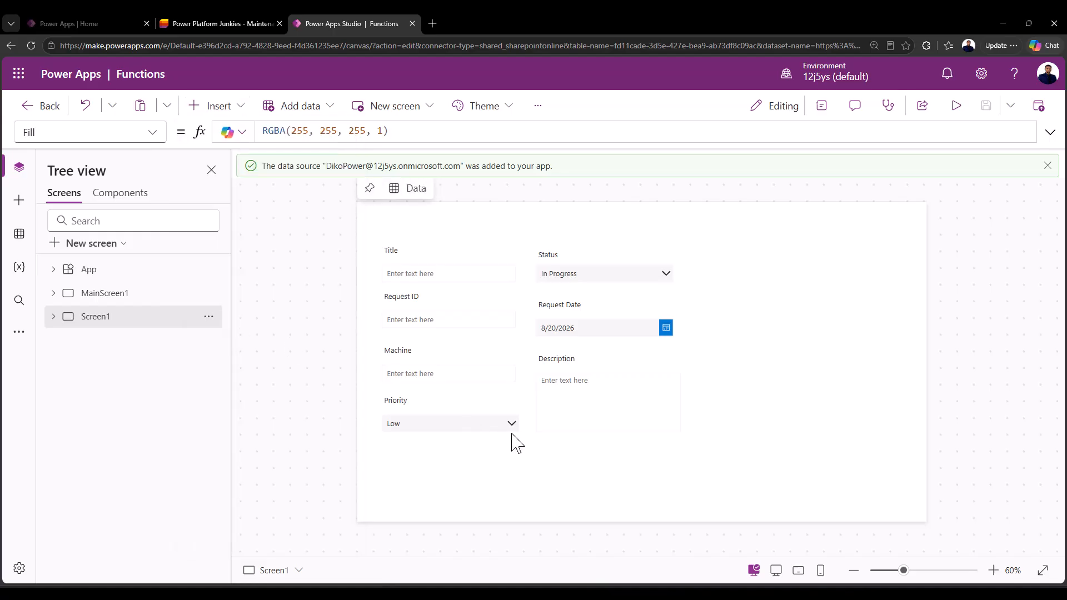
left_click_drag(412, 227, 738, 443)
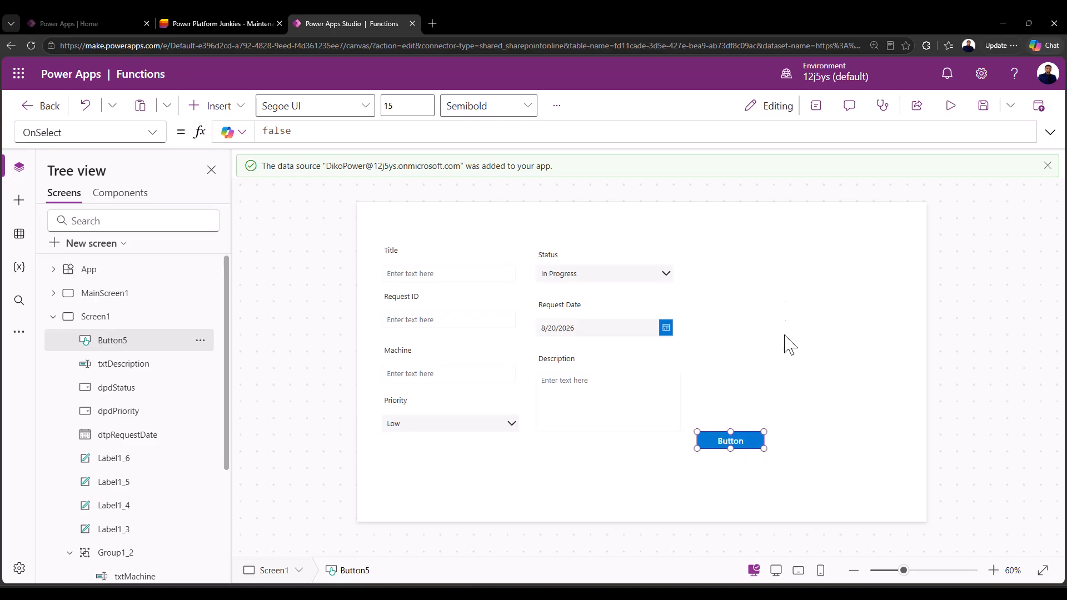
Set the new button's text to "Do stuff" in its display properties.
left_click(817, 112)
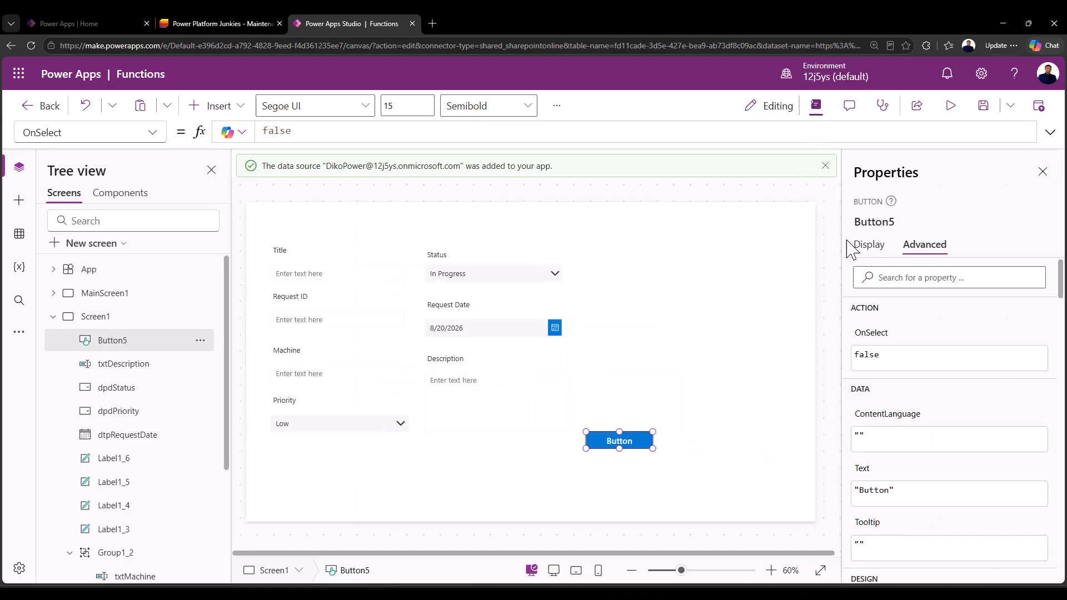
left_click(868, 244)
left_click(982, 276)
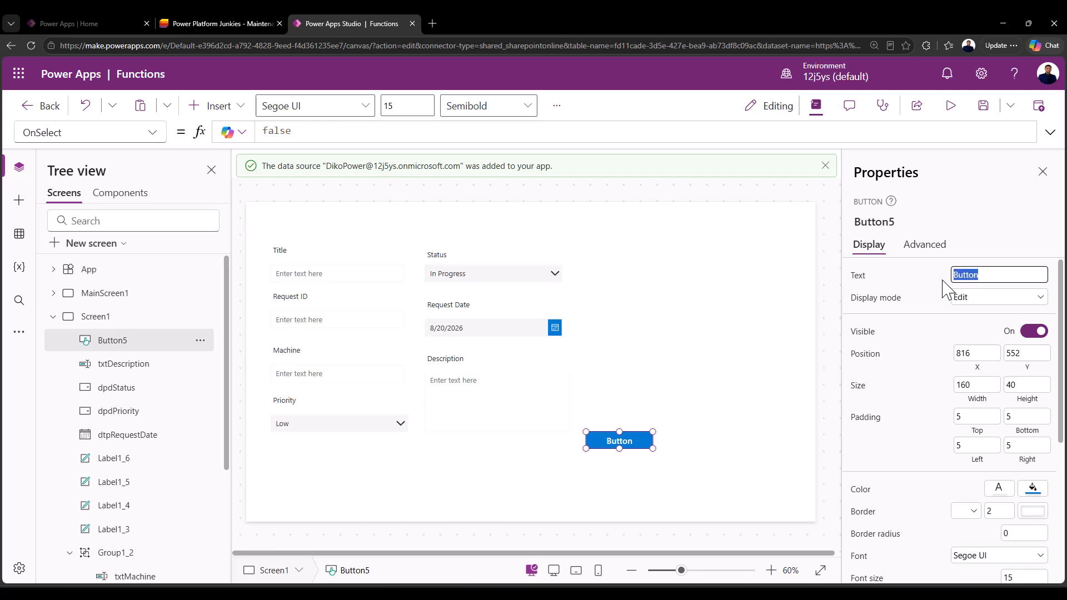
type("Do stuff")
left_click(933, 275)
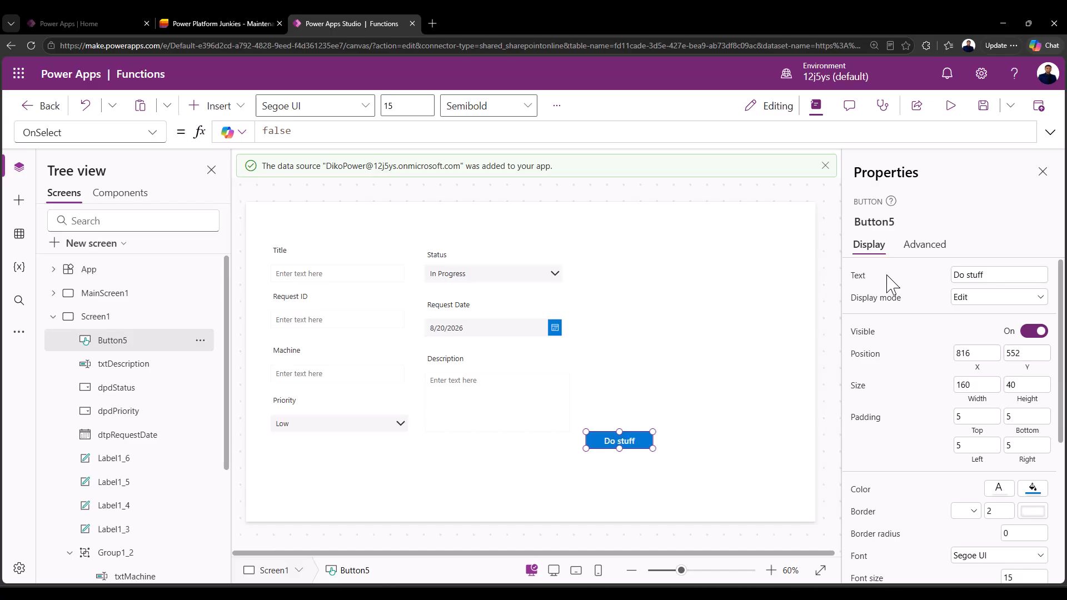
Replace the Do stuff button's OnSelect formula with the start of a Patch call on 'Maintenance Requests'.
left_click(377, 136)
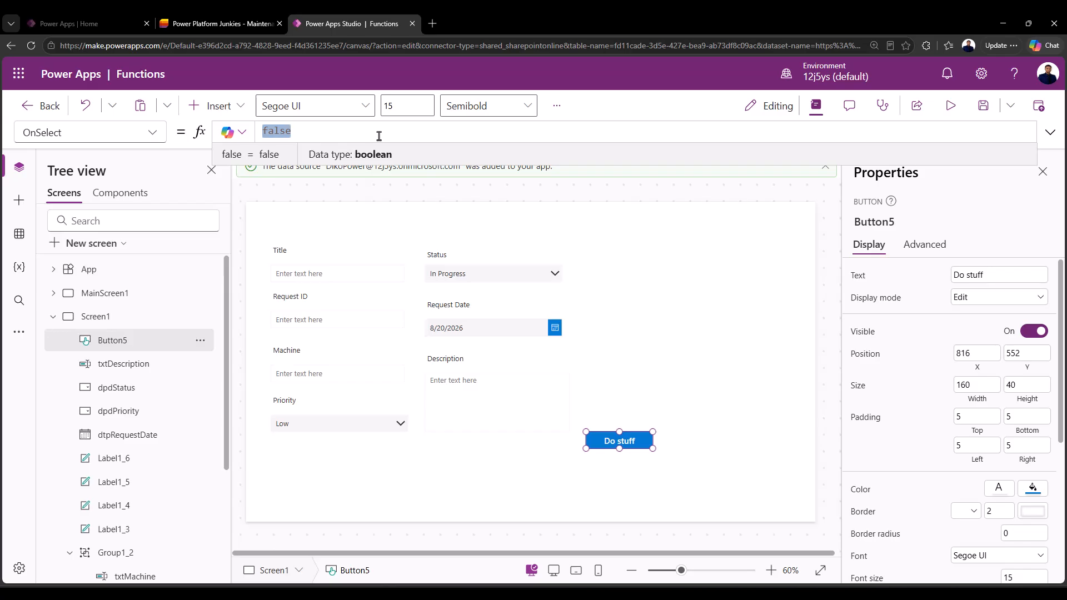
type("Patch(")
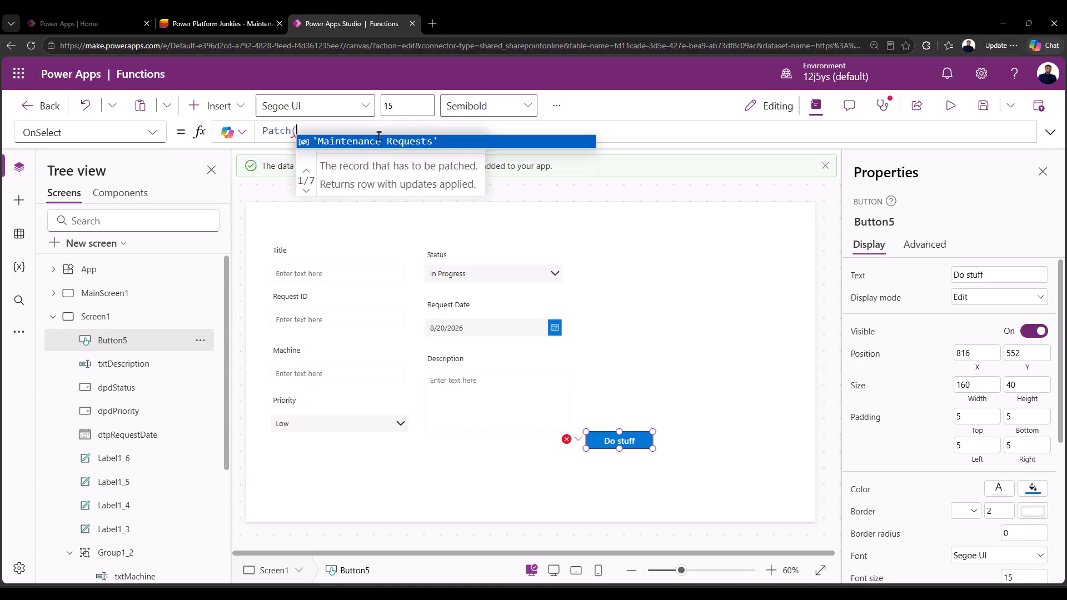
key("Tab")
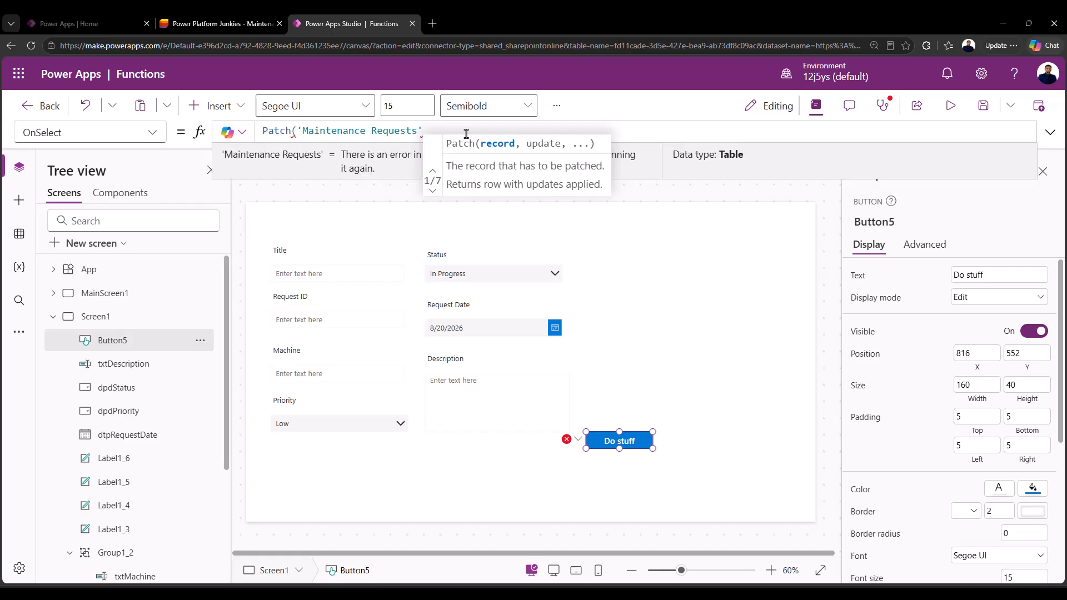
type(",")
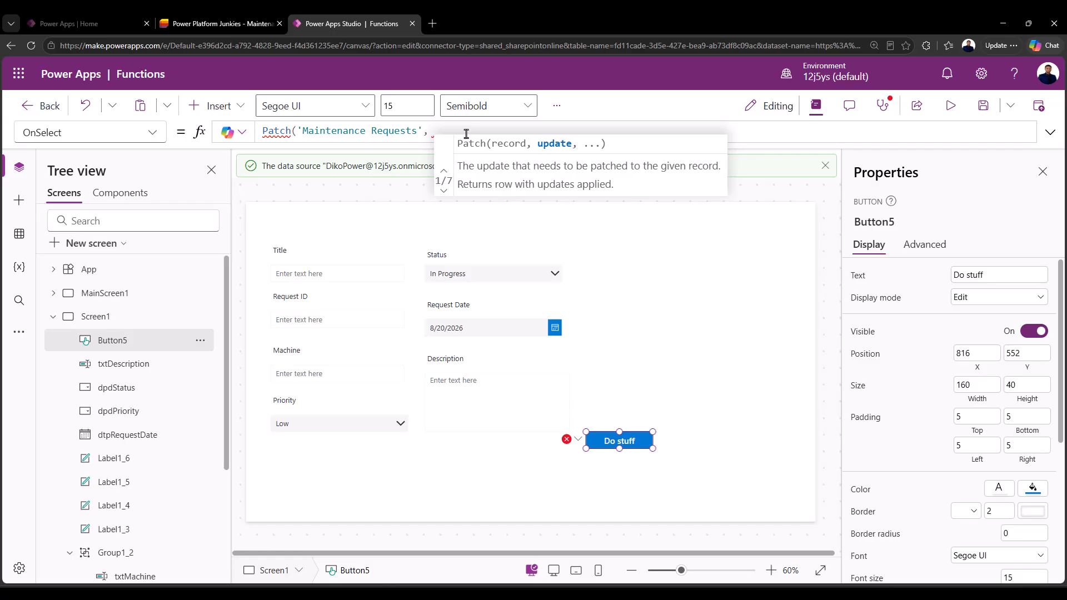
Add Defaults('Maintenance Requests') as the Patch call's second argument, followed by an empty record {}.
type("De")
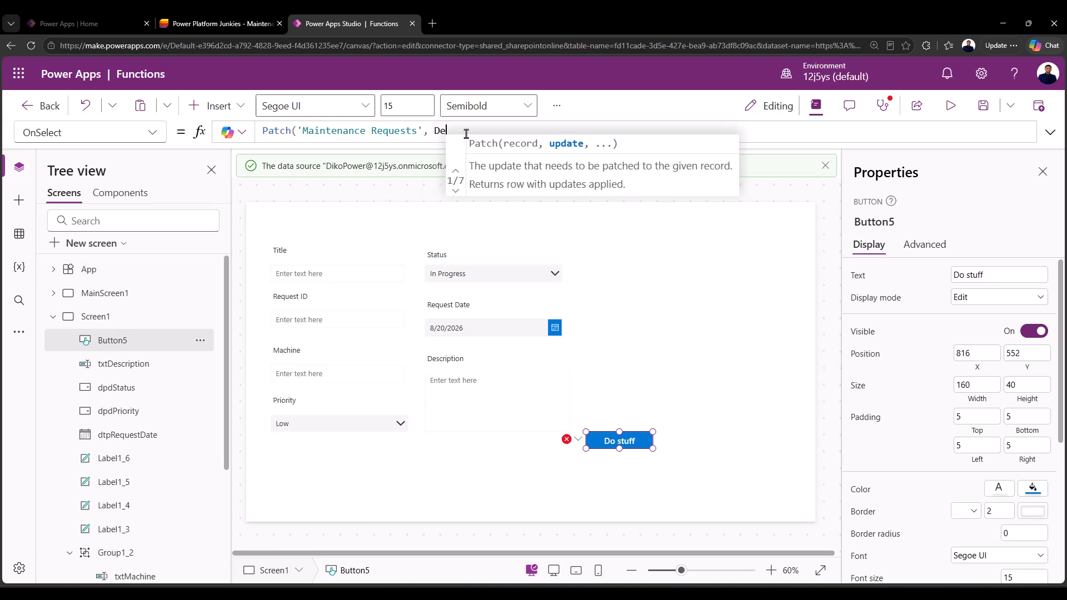
type("faults(")
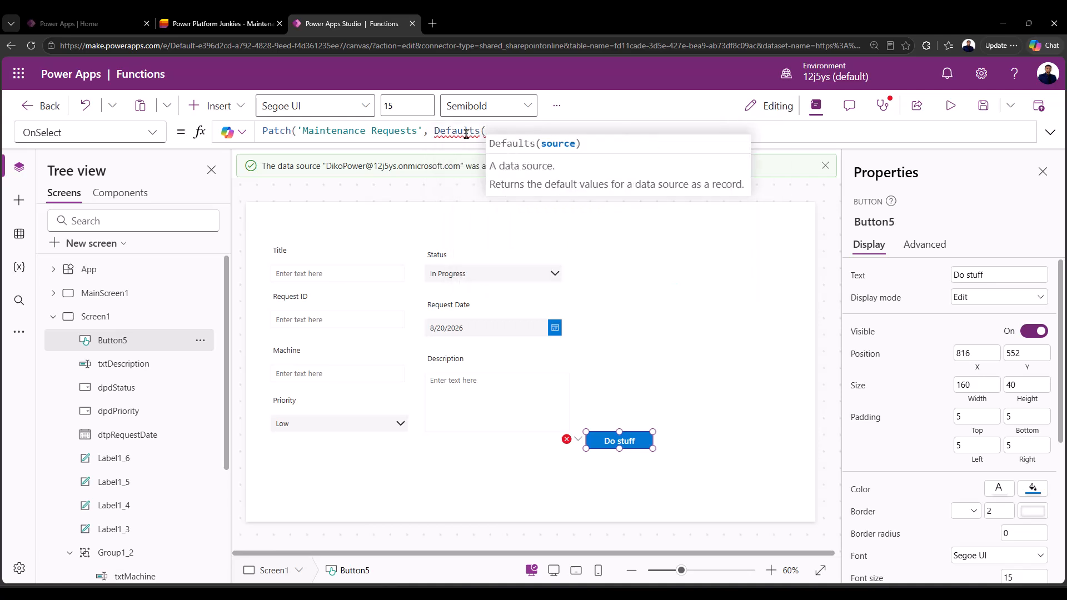
type("Mai")
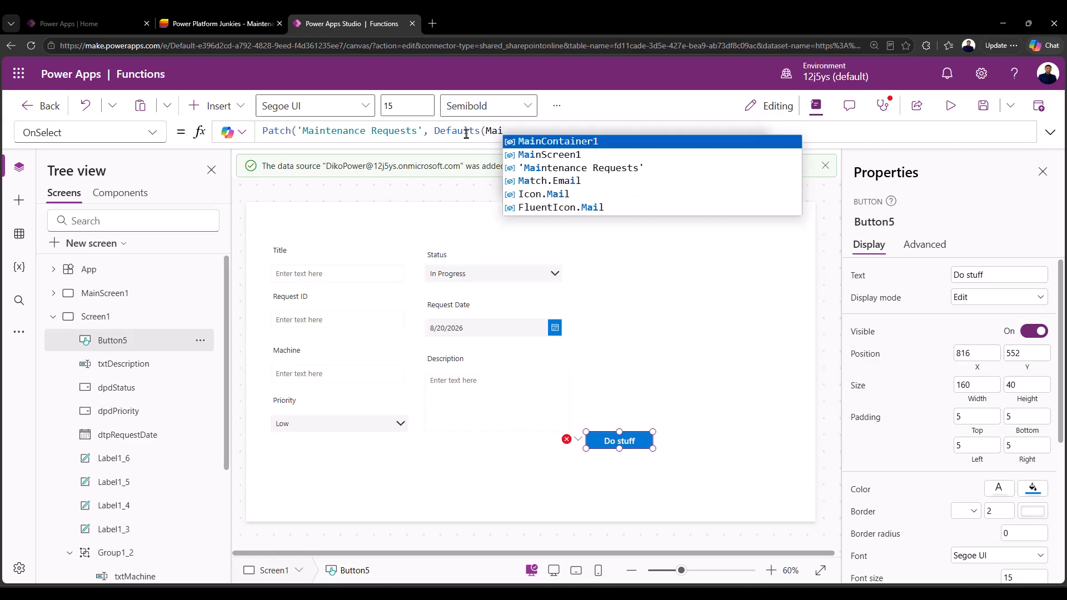
key("Down")
key("Down")
key("Tab")
type("),")
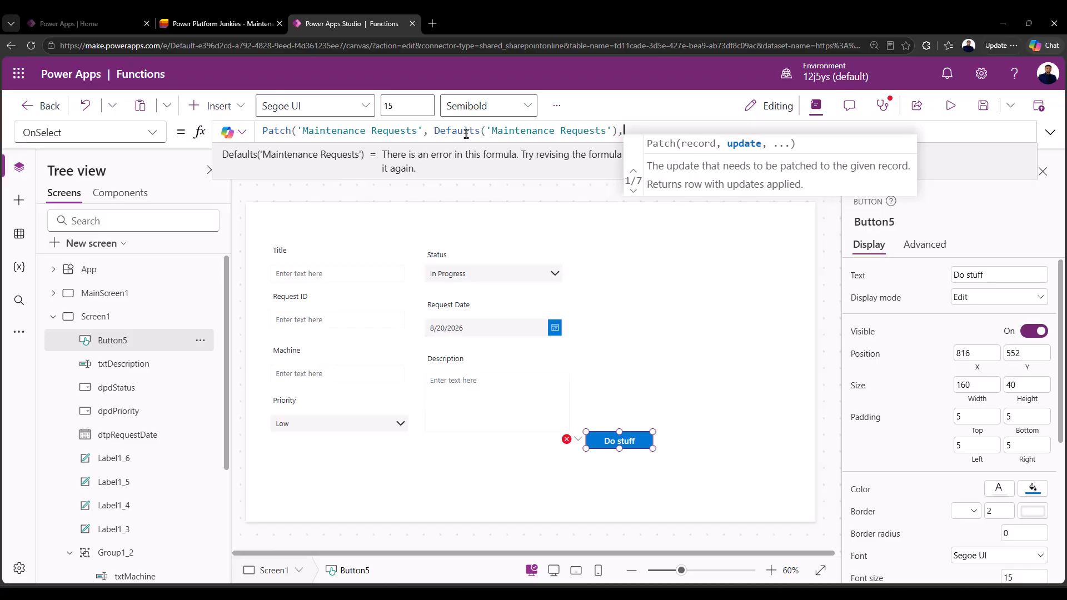
type(" {")
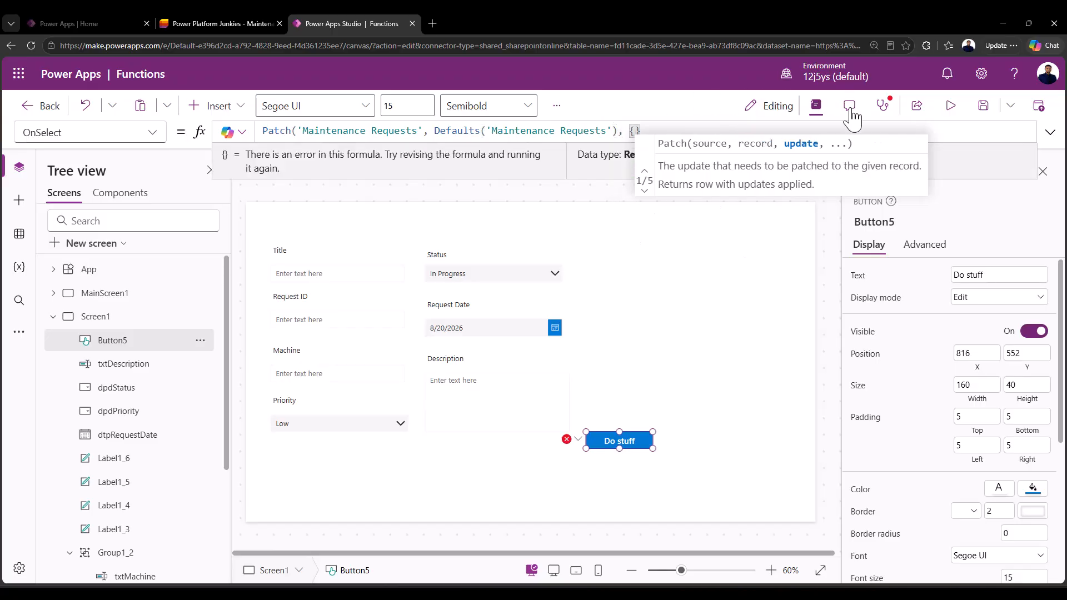
Expand the formula editor and fill the empty record with Title: txtTitle.Text.
left_click(1050, 132)
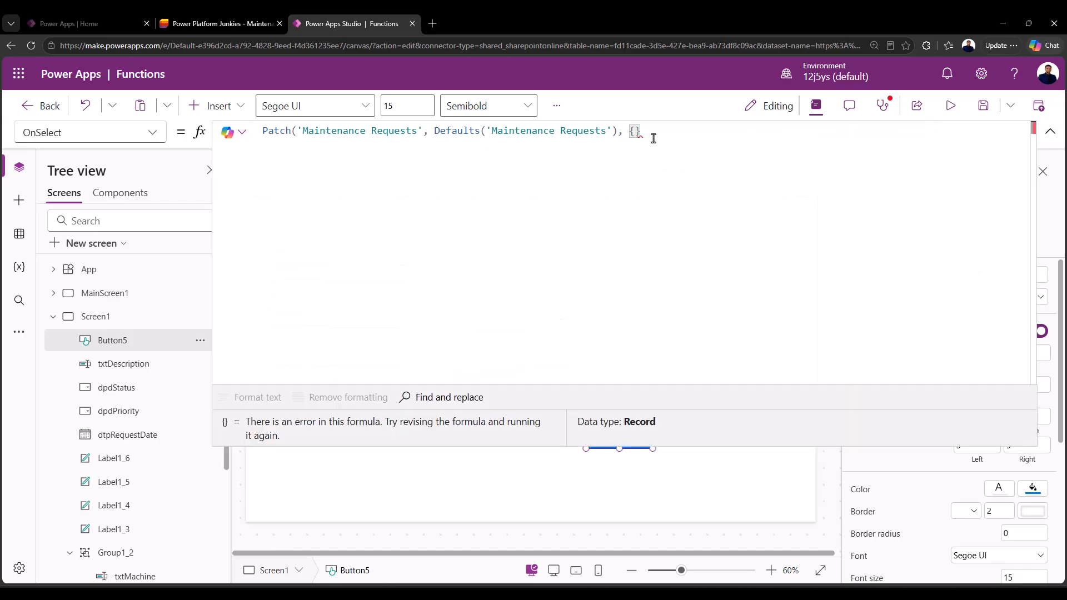
type("Title")
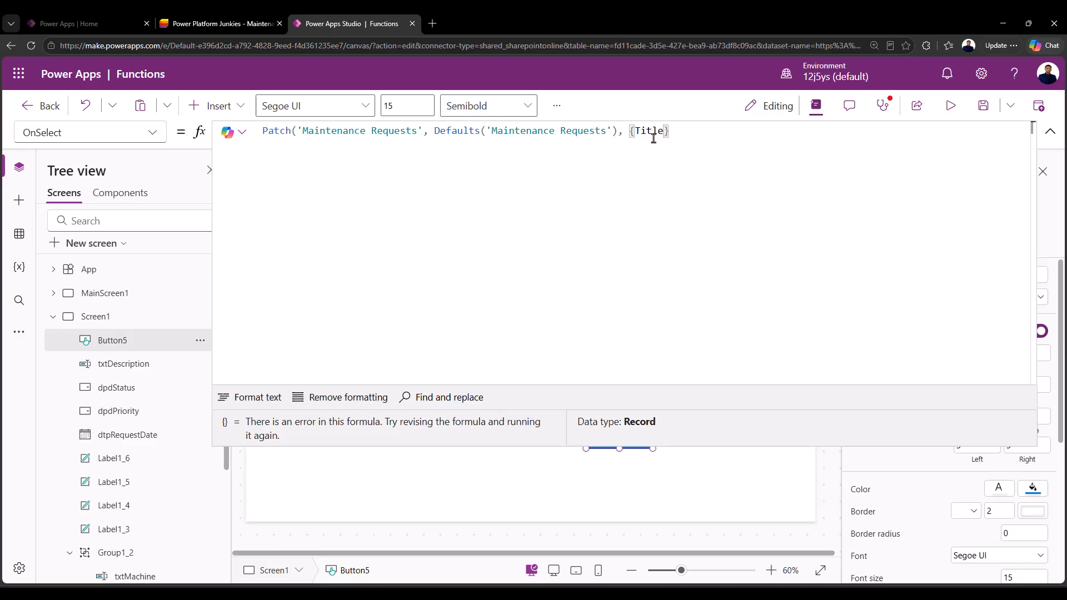
type(": ")
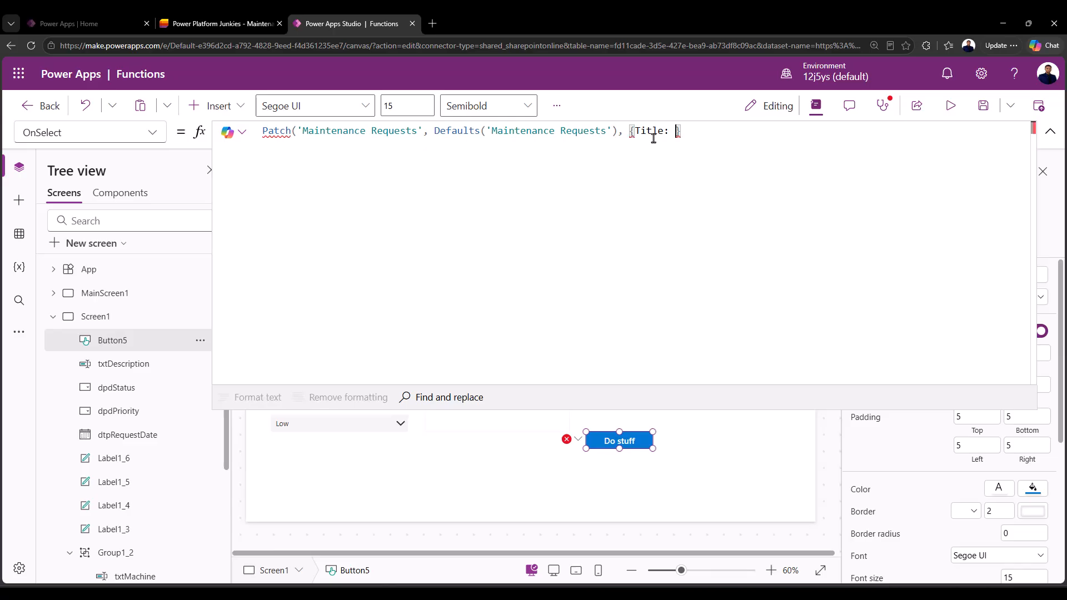
type("txt")
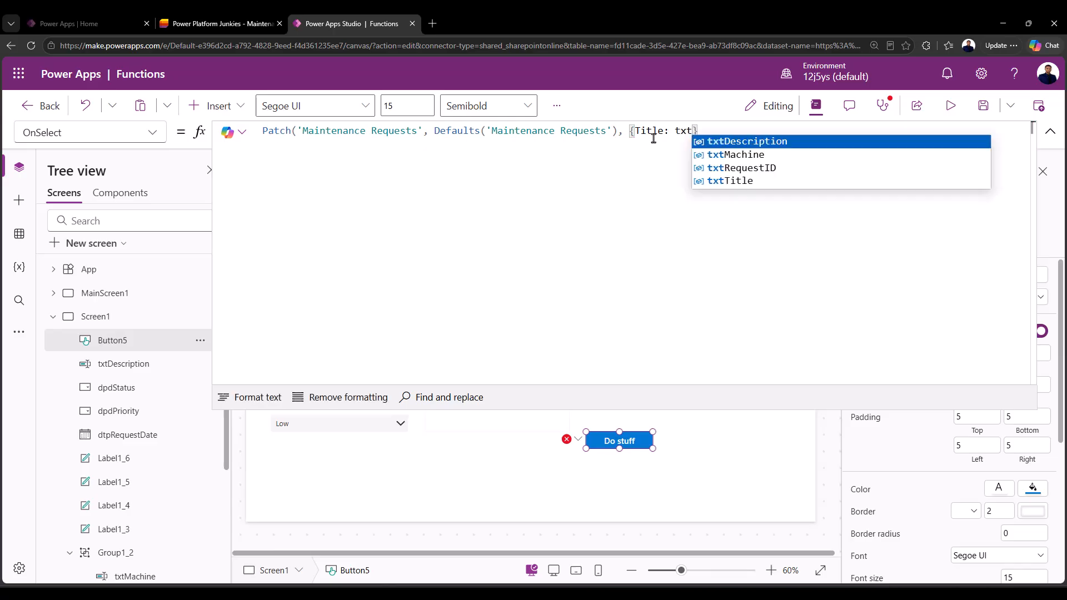
key("Down")
key("Down")
key("Down")
key("Return")
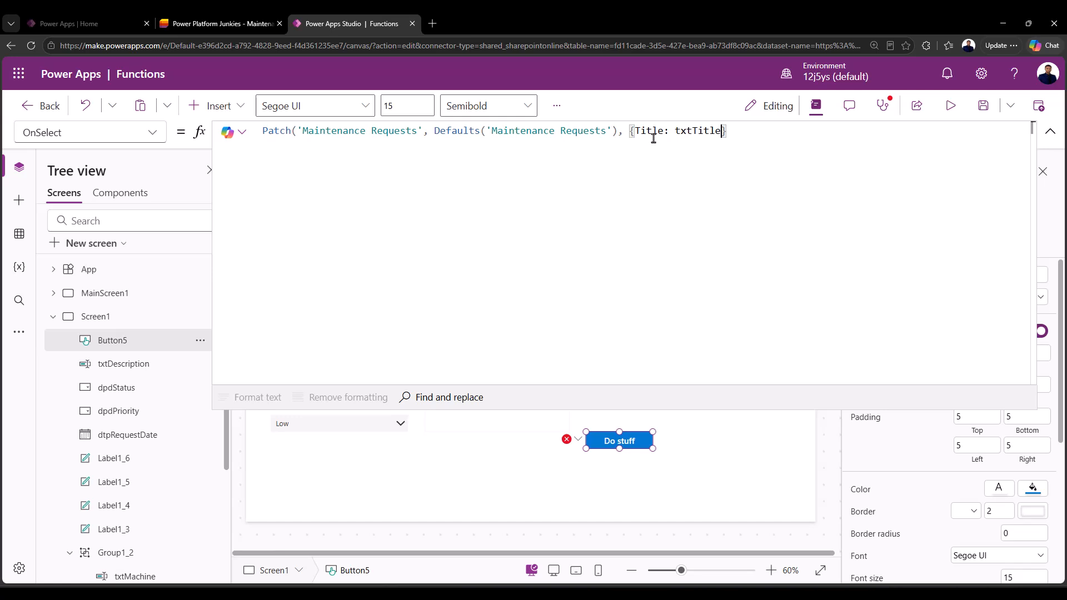
type(".Text")
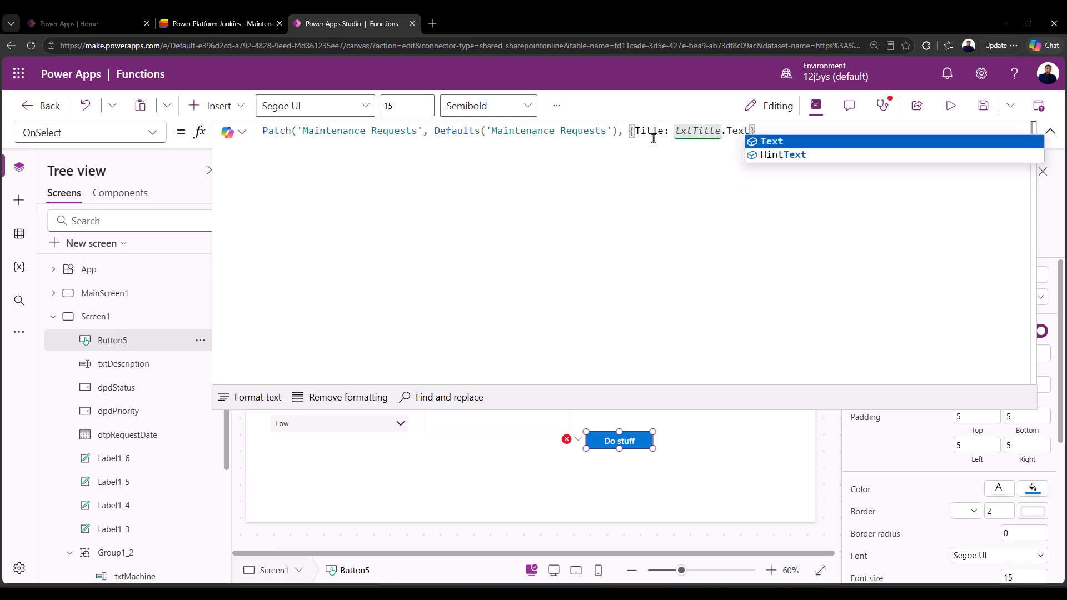
Add a second record to the Patch formula containing Description:txtDescription.Text.
type("}, {}")
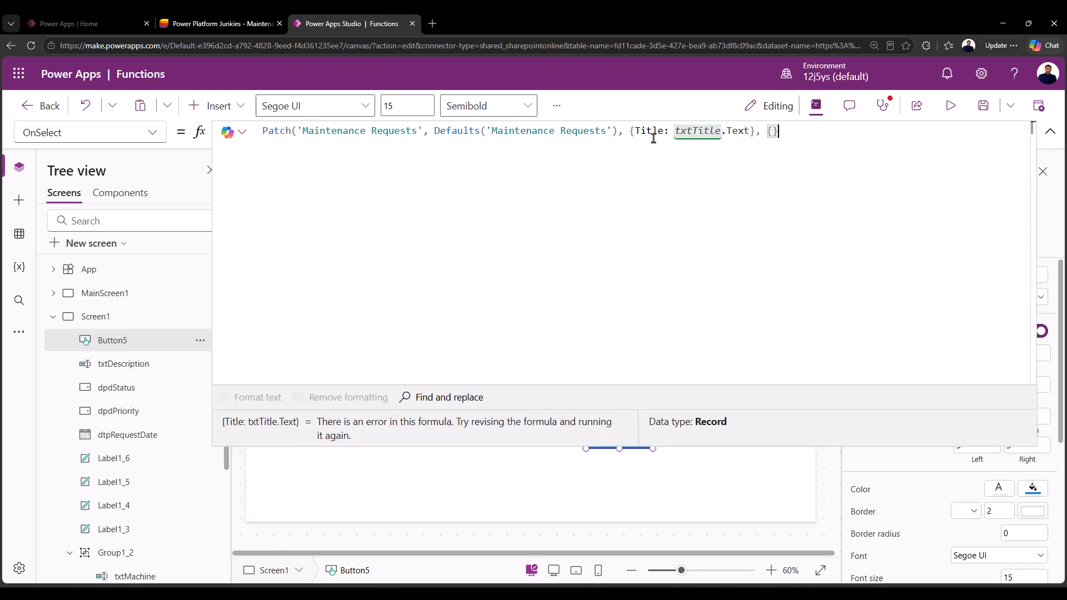
type("Desc")
key("Tab")
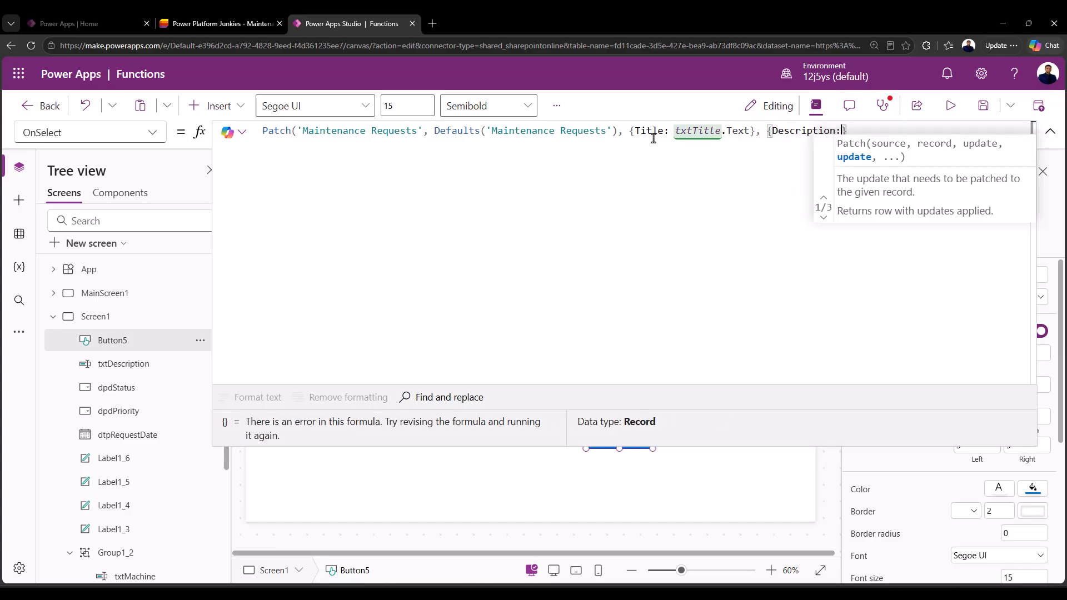
type("txt")
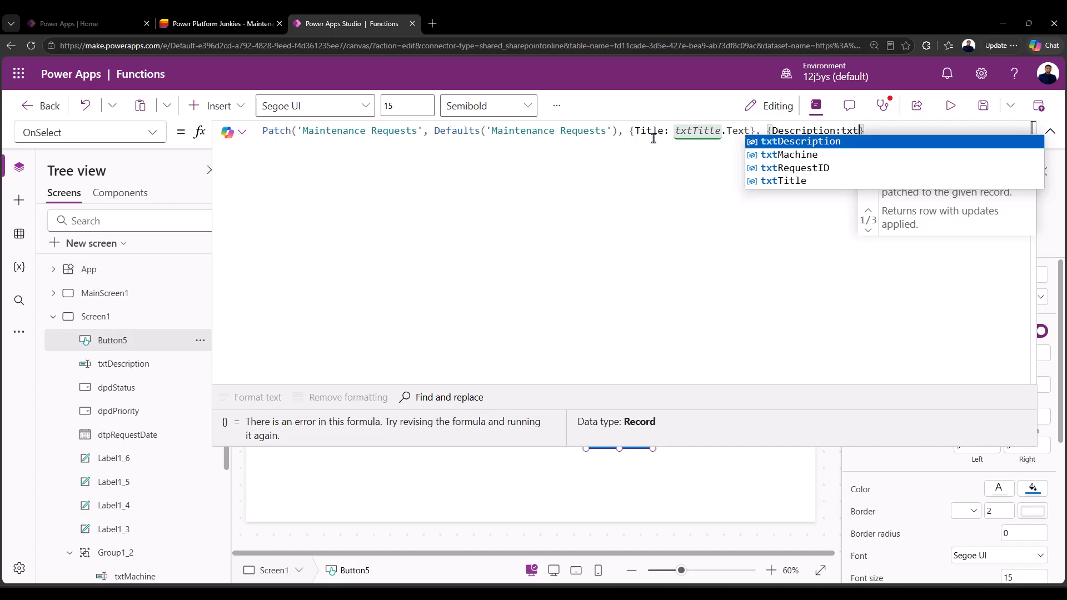
key("Tab")
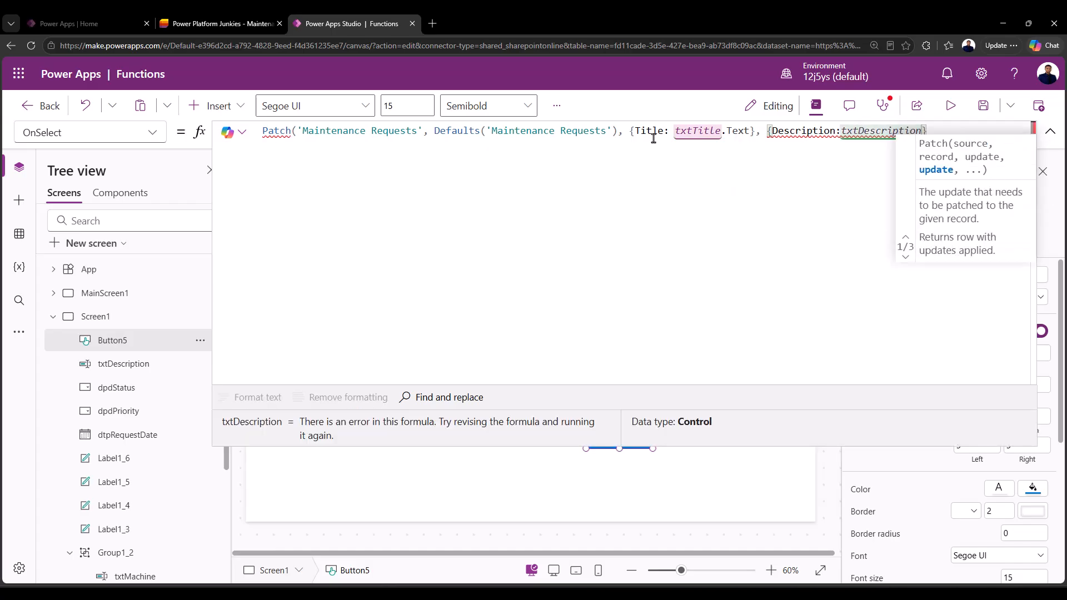
type(".tex")
key("Tab")
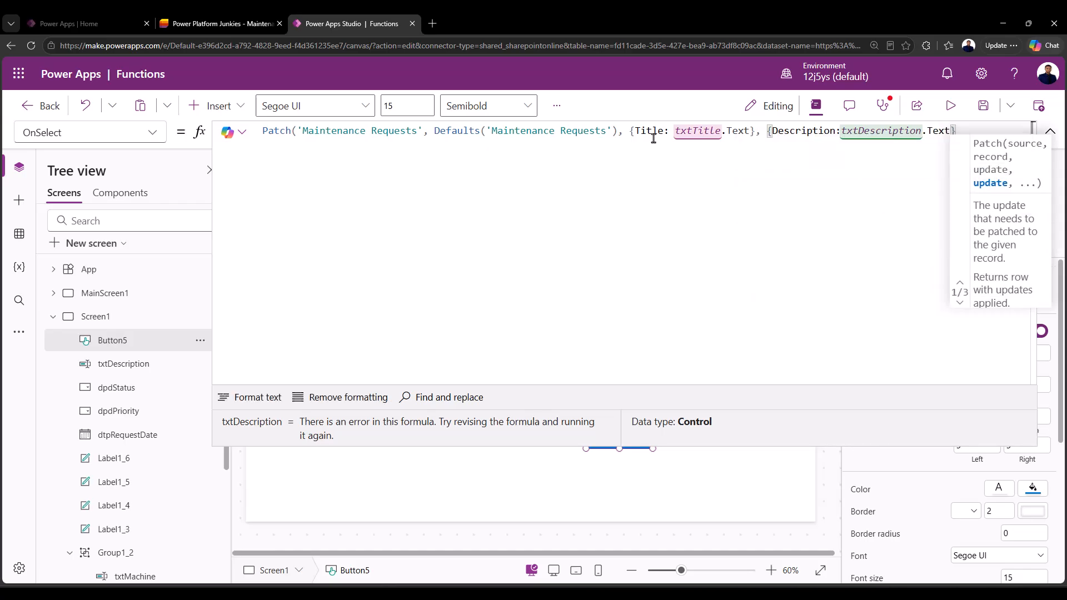
Add the records {RequestID:txtRequestID} and {RequestDate:dtpRequestDate.SelectedDate} to the Patch formula and begin a Status record.
type(", {RequestID:txtRequestID}, {")
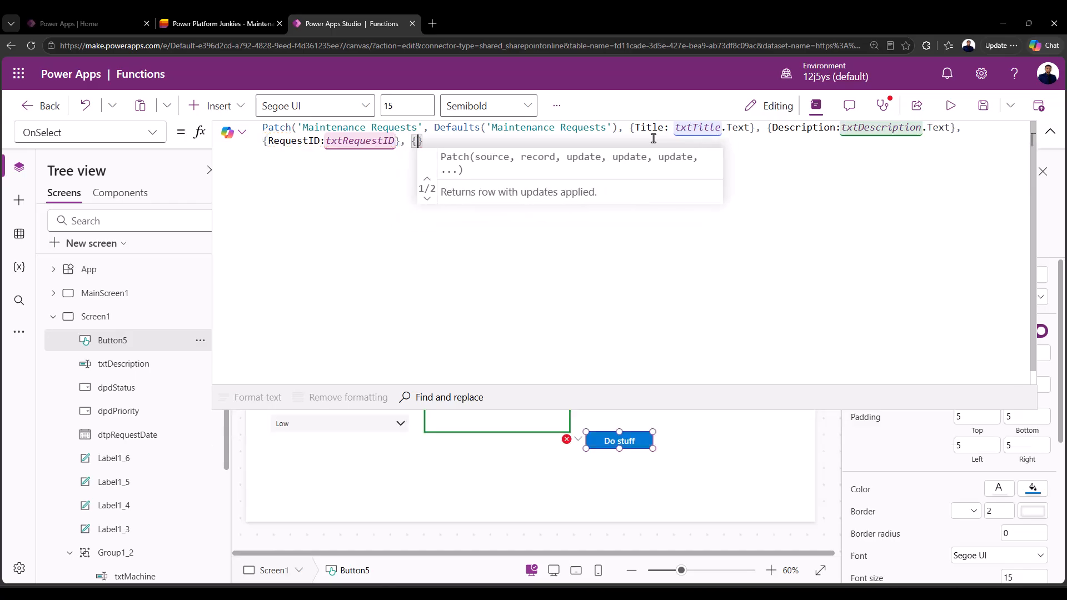
type("RequestDate:dtpRequestDate.SelectedDate}, {Status: ")
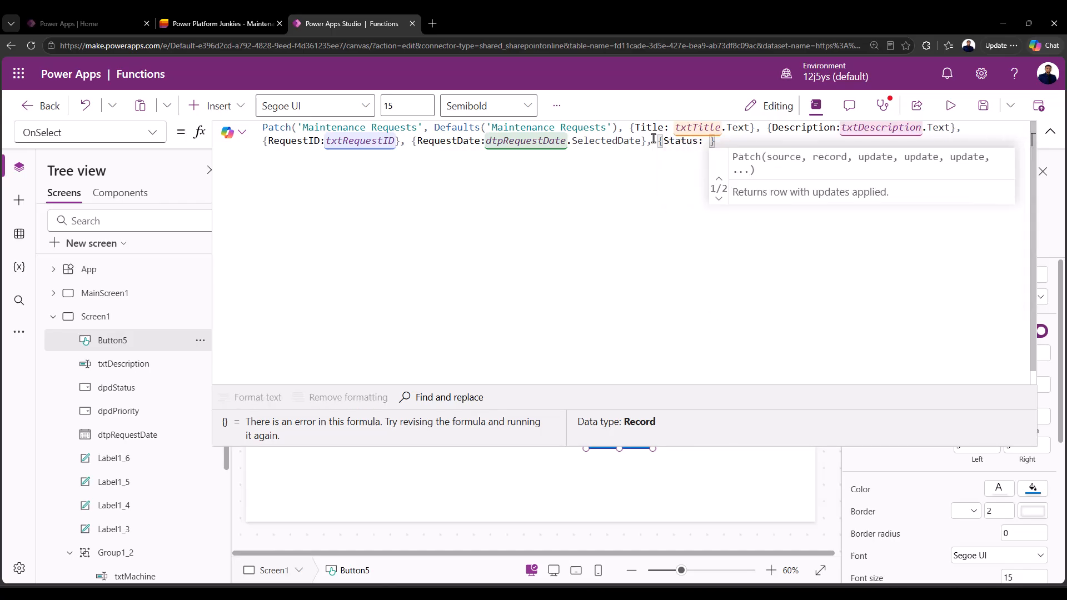
Map Status to dpdStatus.SelectedText, and add separate records for Priority with dpdPriority.SelectedText and Machine with txtMachine.Text.
type("dpdStatus.SelectedText}, {Priority:dpdPriority.")
key("BackSpace")
key("BackSpace")
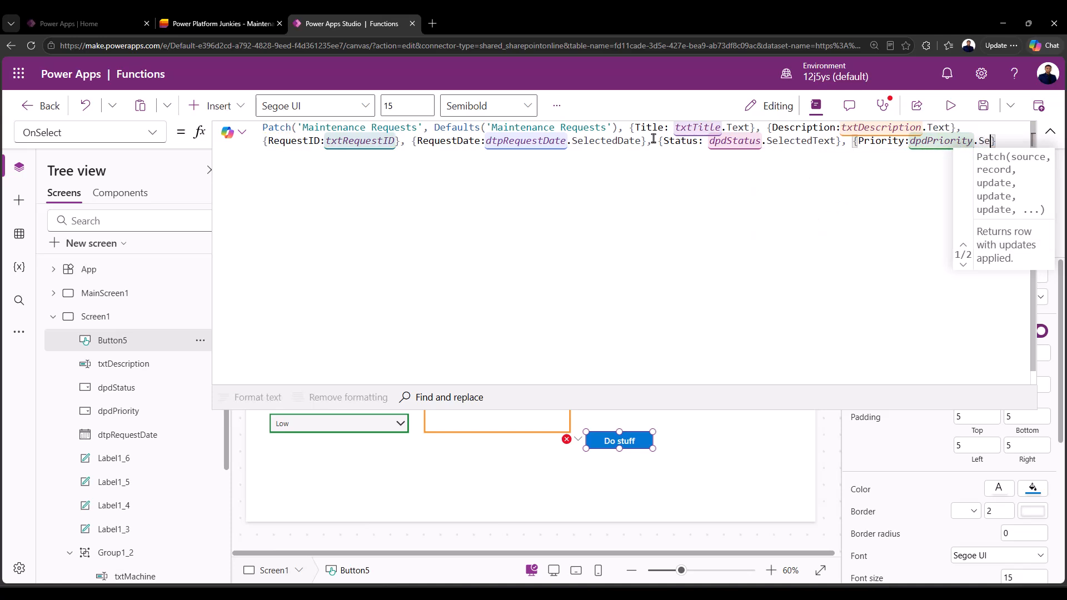
type("SelectedText},")
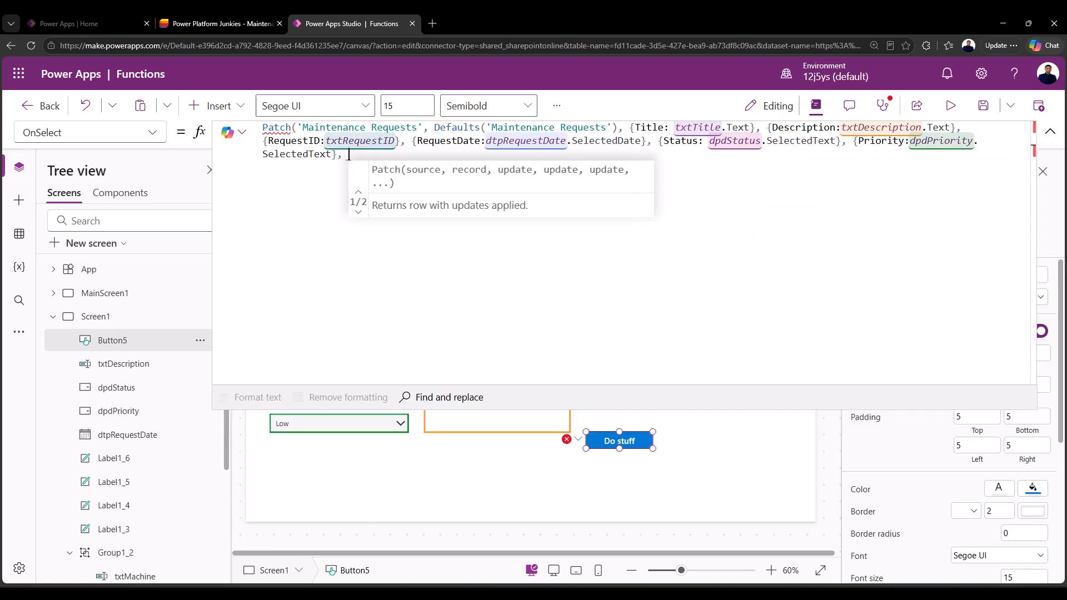
type(" {Machine:")
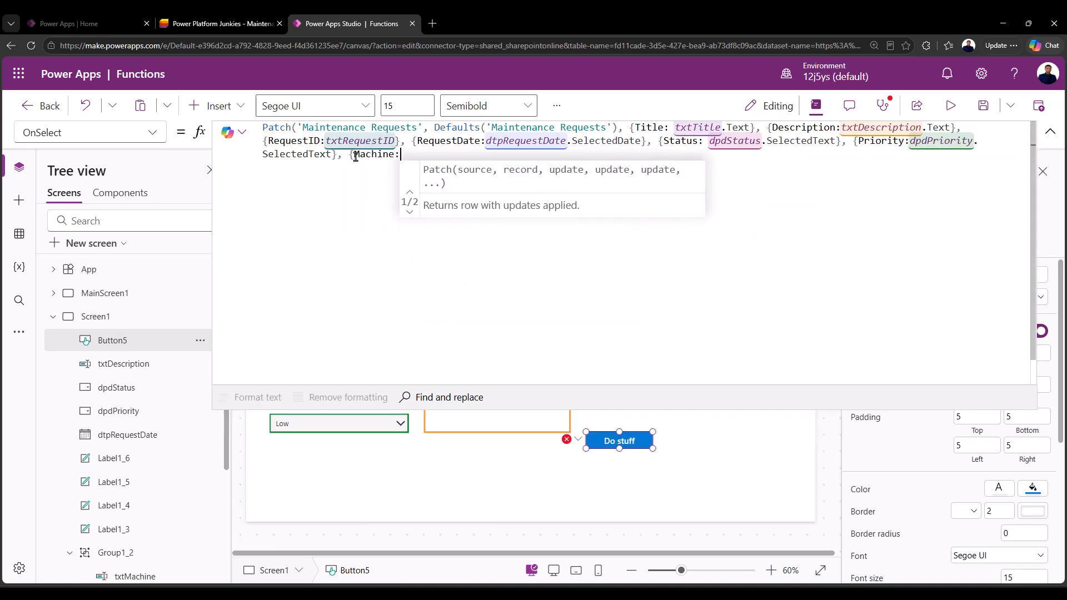
type("txtMachine.Text}")
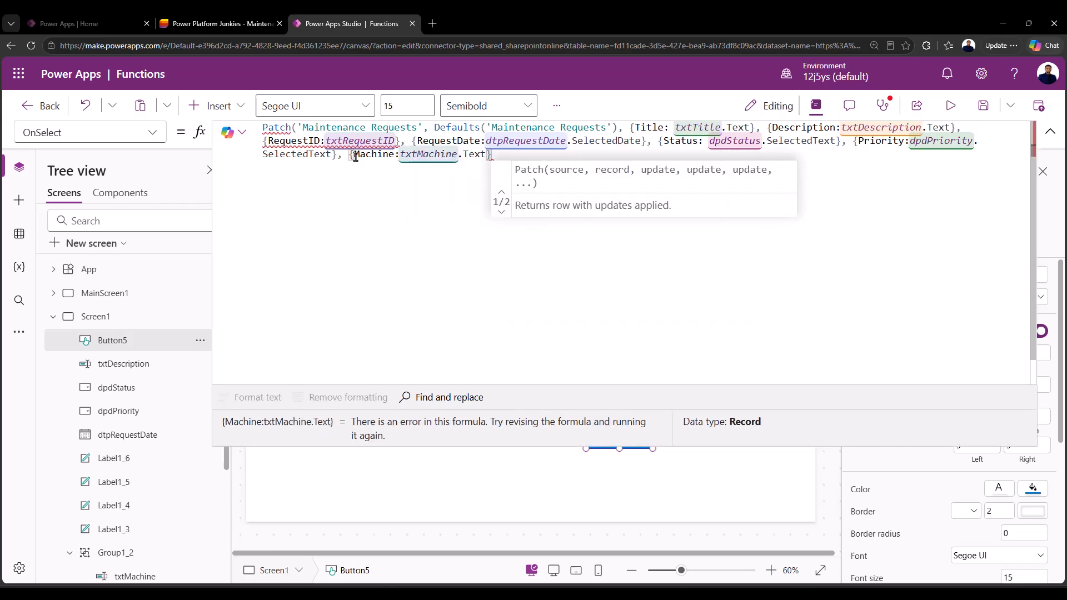
Correct the RequestID value to txtRequestID.Text, close the Patch formula's parenthesis, format its text, and collapse the formula editor.
left_click(394, 141)
type(".Text}")
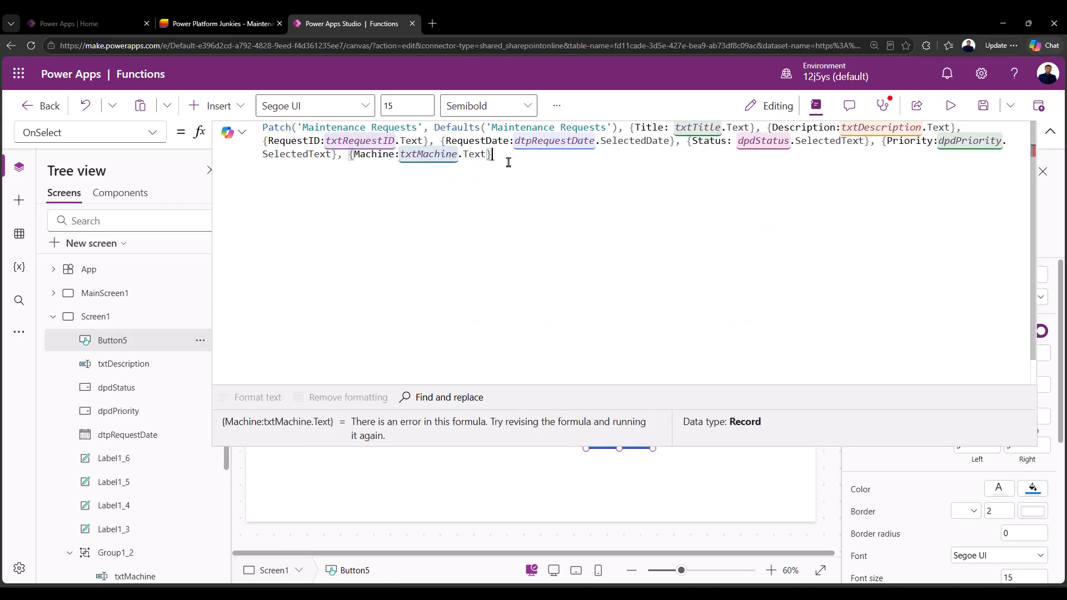
type(")")
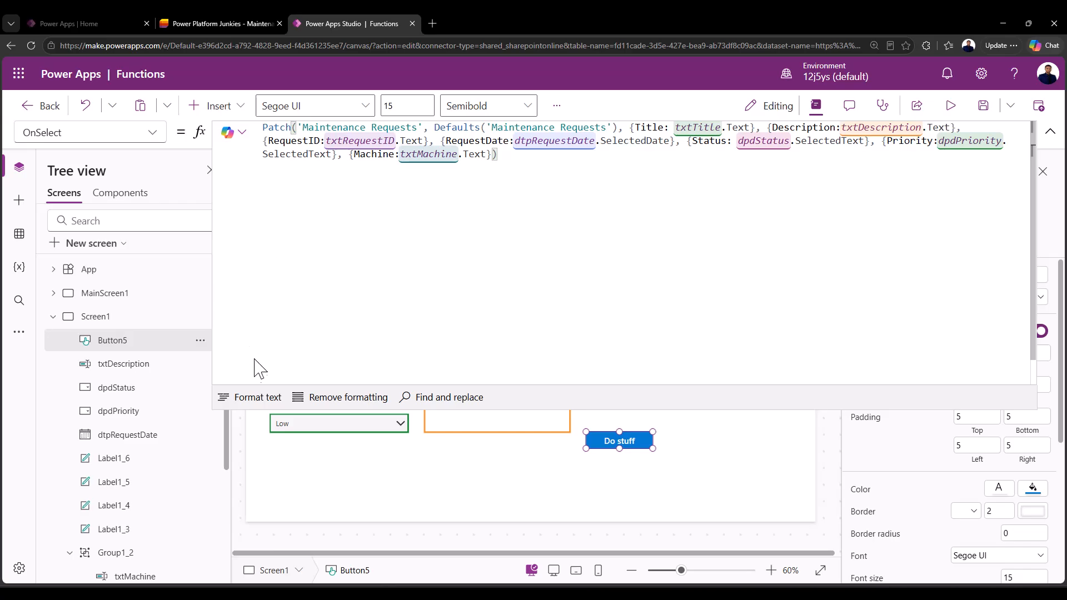
left_click(240, 397)
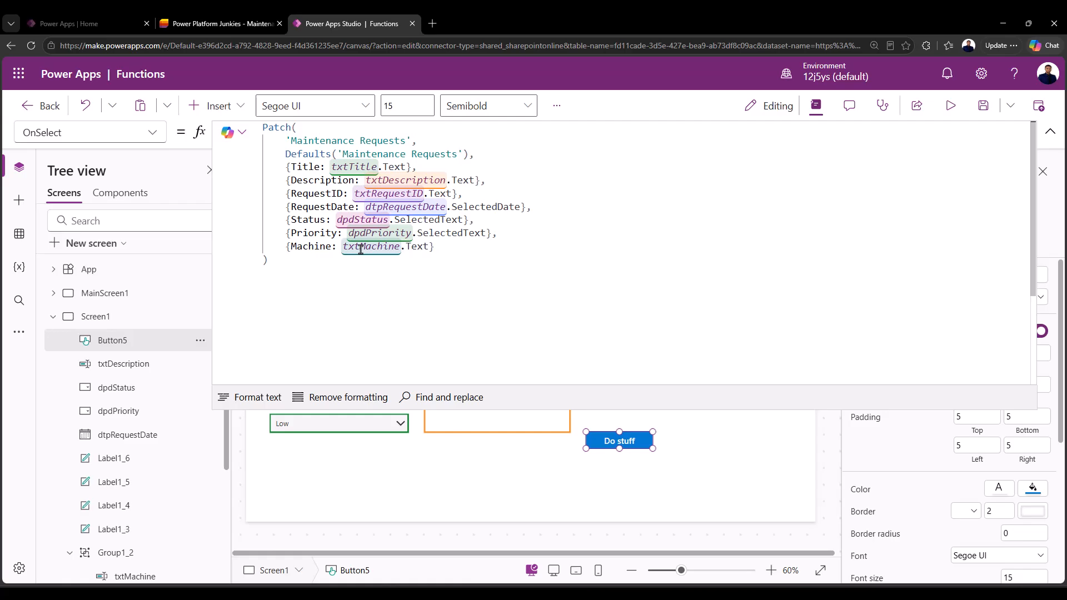
left_click(286, 266)
left_click(1048, 134)
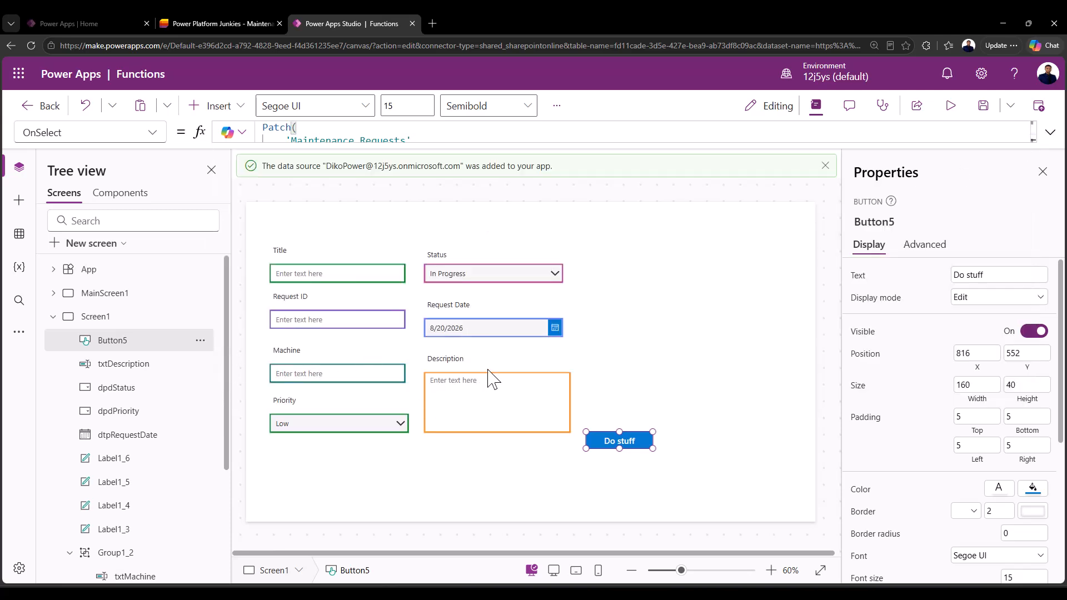
Preview the app and enter Title Conveyor Belt Repair, Request ID 1001, and Machine CNC Machine 04.
left_click(952, 107)
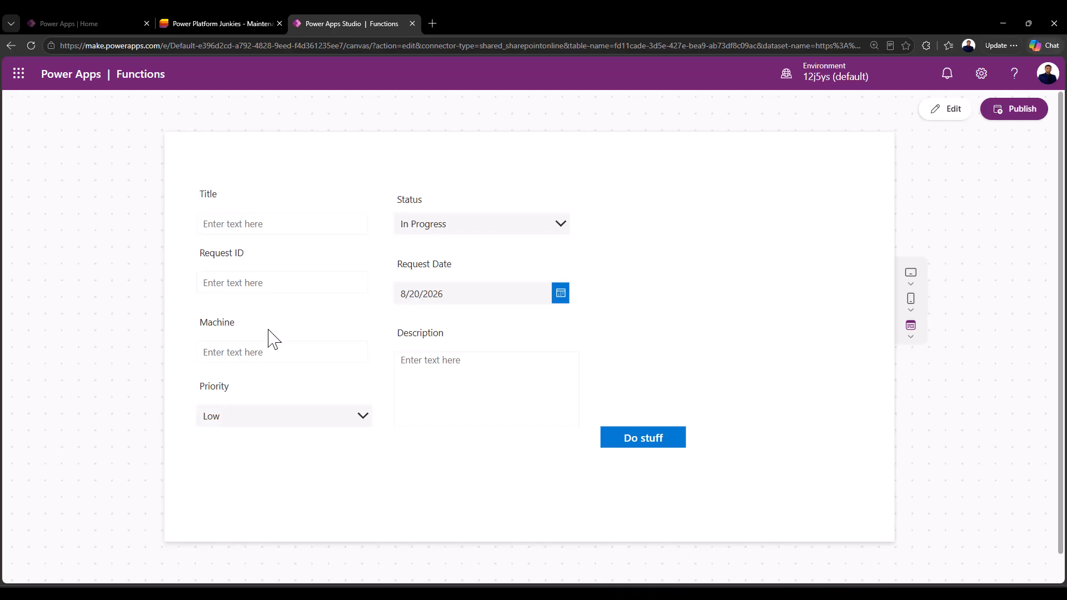
left_click(260, 223)
type("Conveyor Belt Repair")
left_click(237, 287)
type("1001")
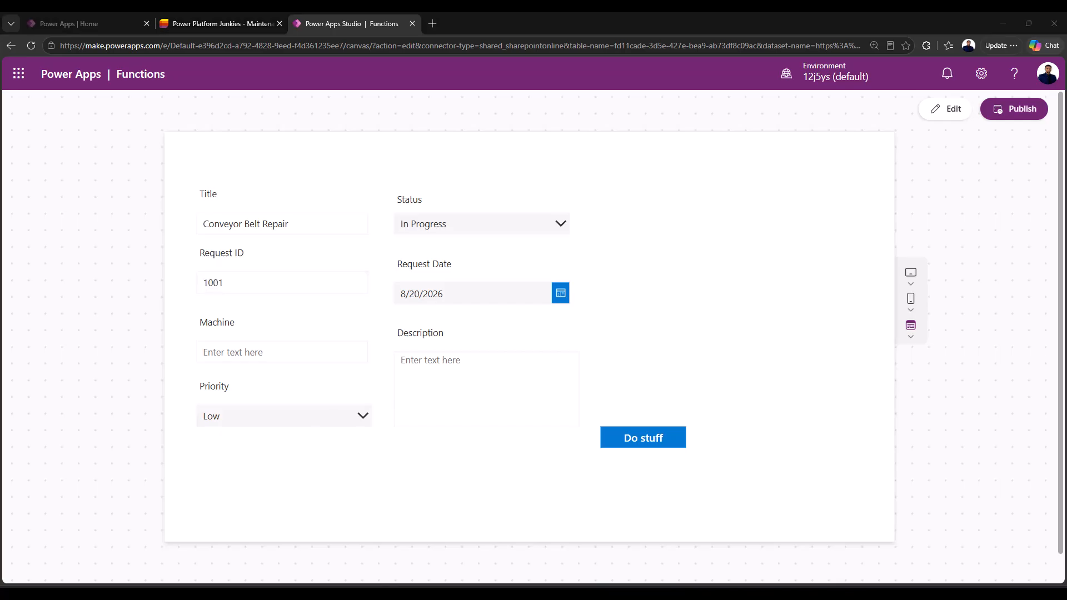
left_click(209, 354)
type("CNC Machine 04")
Set Priority to High, Status to Open, Request Date to 8/21/2026 and Description to "Conveyor belt making unusual noise", and submit with Do stuff.
left_click(232, 474)
left_click(481, 224)
left_click(445, 243)
left_click(564, 297)
left_click(499, 513)
left_click(478, 386)
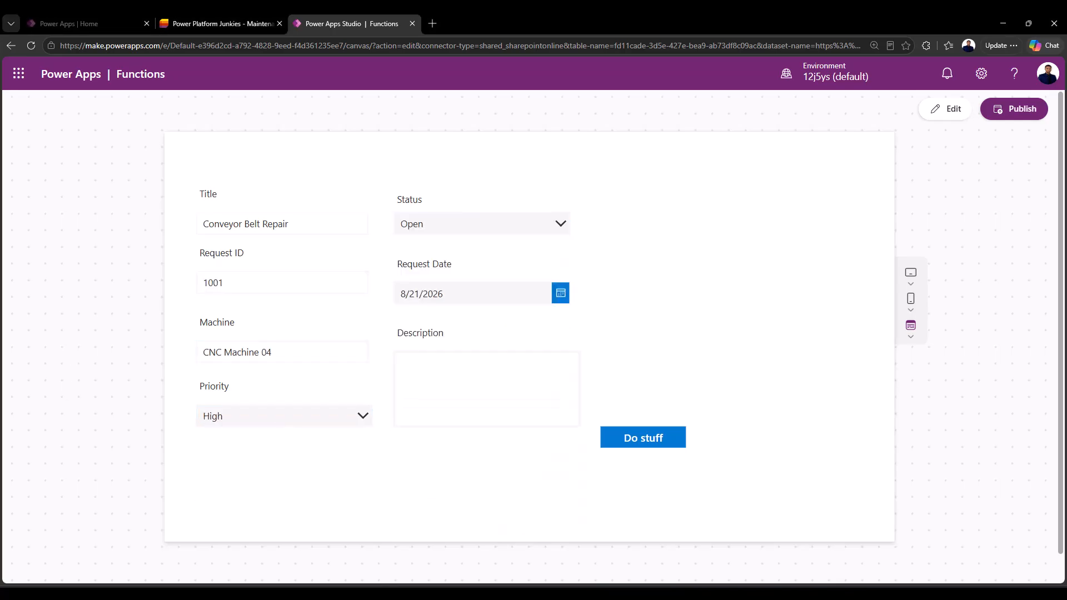
type("Conveyor belt making unusual noise")
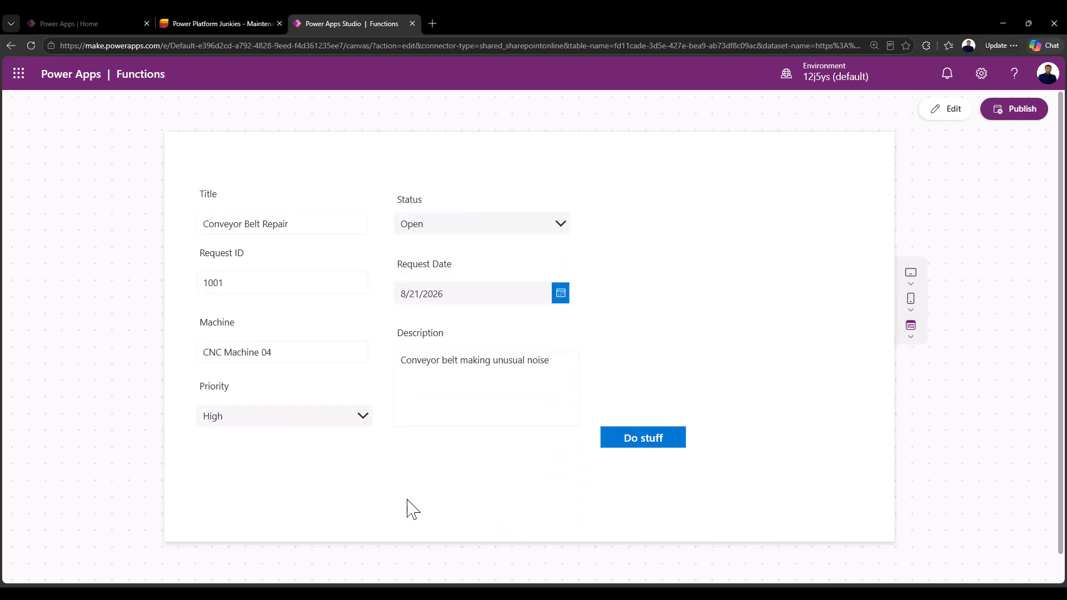
left_click(635, 438)
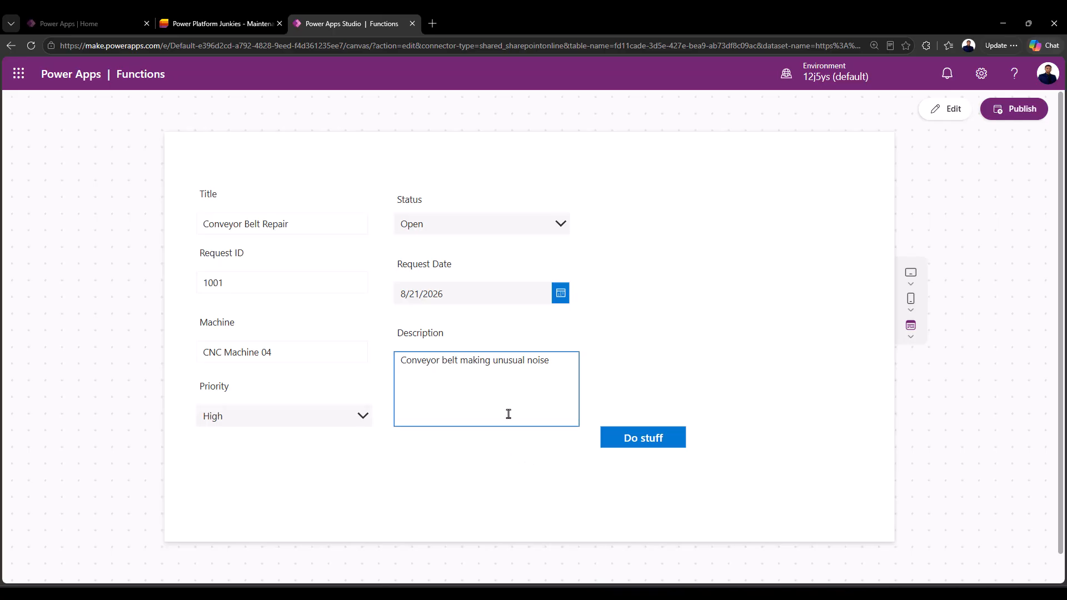
Reload the Maintenance Requests list in Microsoft Lists to check for the submitted item, and return to the Power Apps preview.
left_click(212, 24)
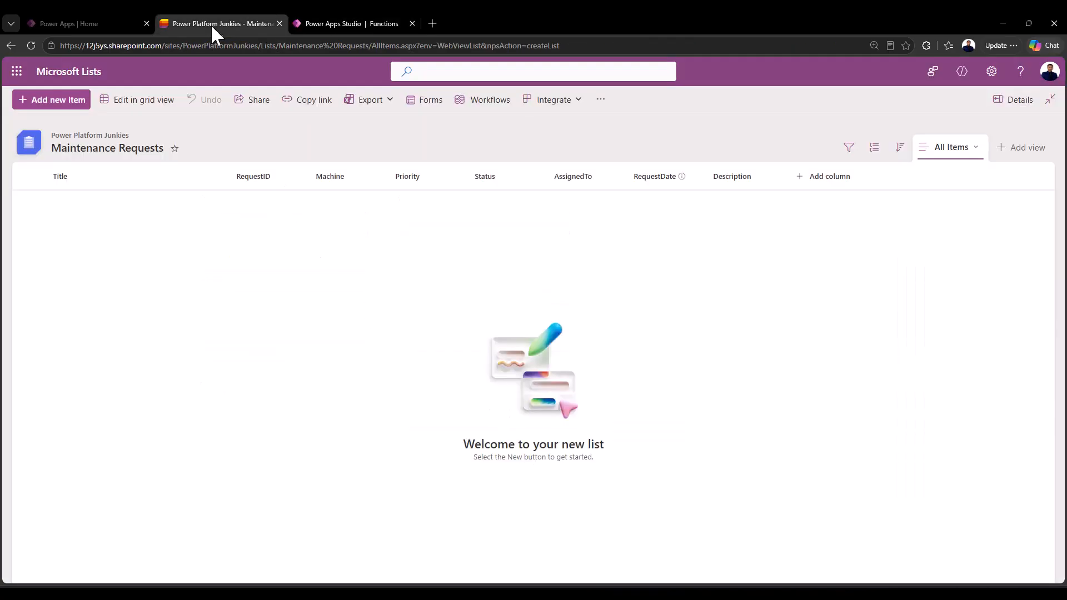
left_click(26, 46)
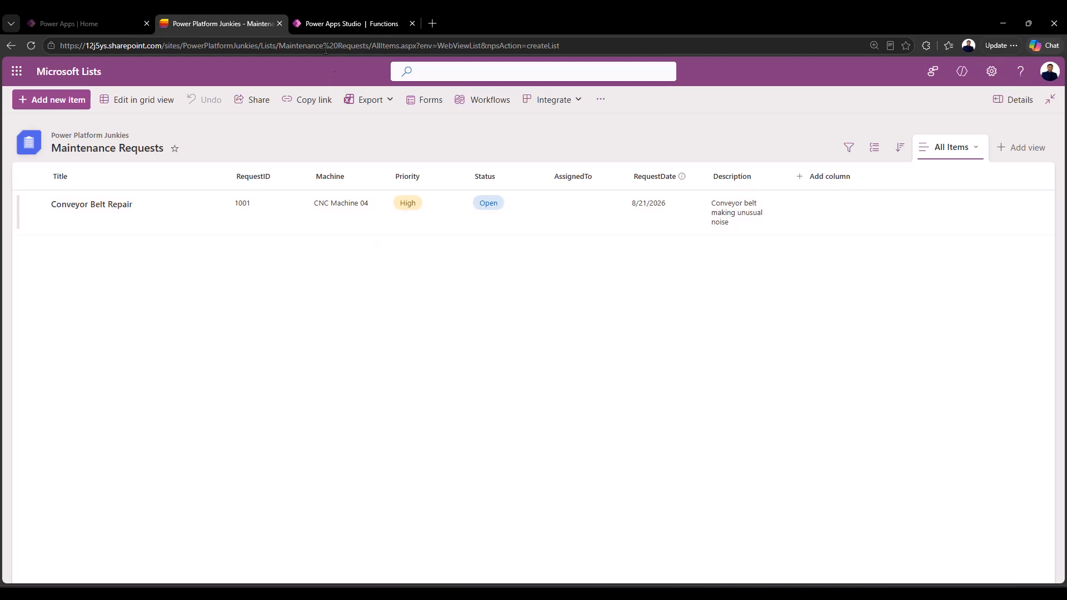
left_click(322, 23)
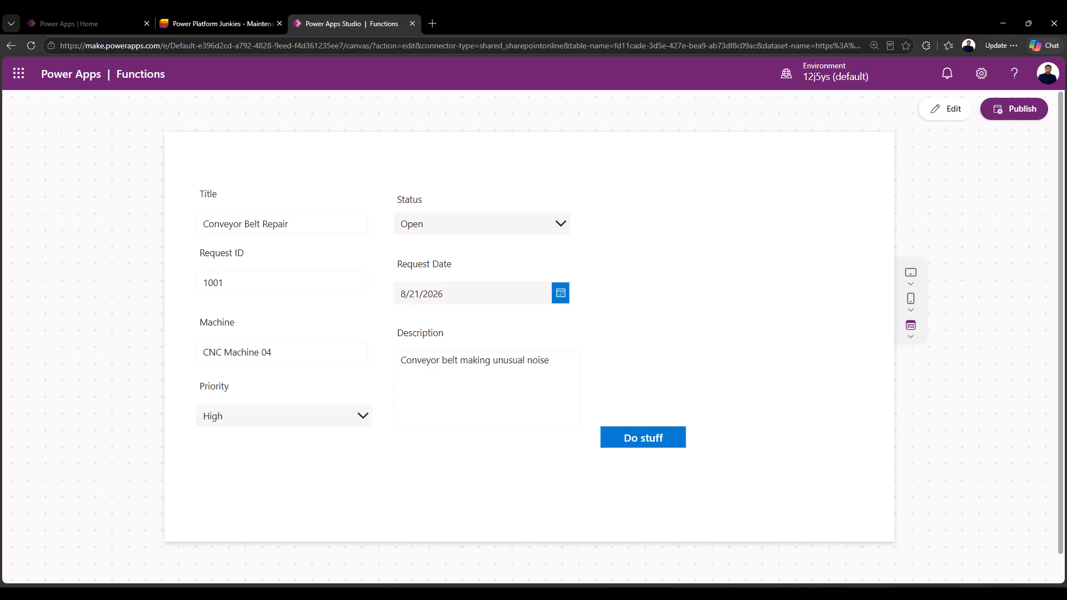
Fill the form for request 1002 with title Hydraulic Pressure Check, machine Press Machine 02, priority Critical, status In Progress, and date 8/20/2026.
triple_click(336, 228)
type("Hydraulic Pressure Check")
left_click(239, 282)
key("BackSpace")
type("2")
left_click(507, 524)
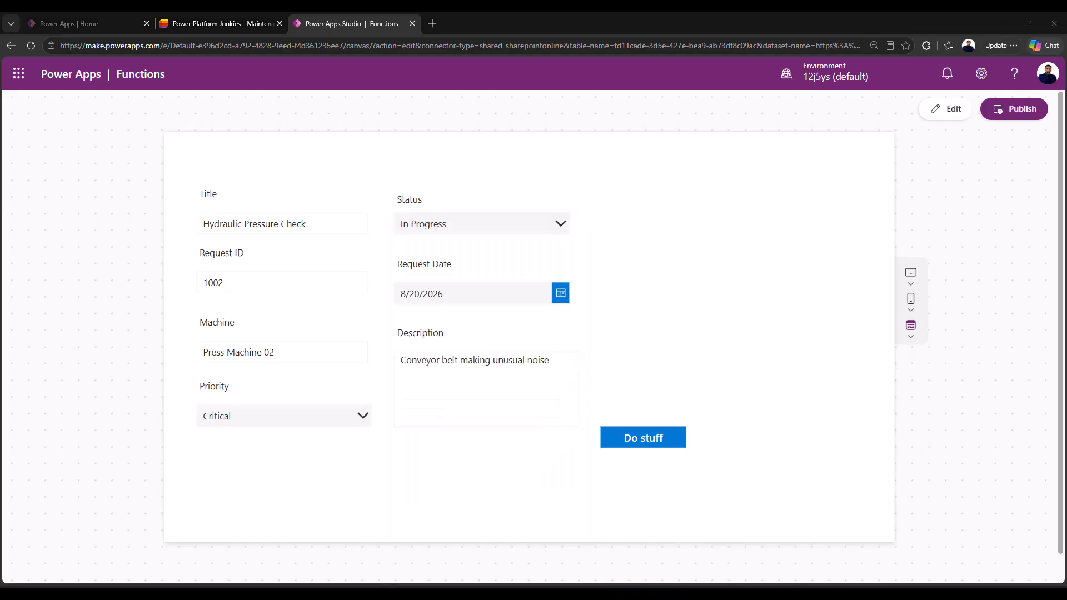
Fill the form for request 1003: title Sensor Replacement, machine Packaging Line 01, priority Medium, status Open, date 8/21/2026, description "Proximity sensor intermittently failing".
left_click(244, 287)
key("BackSpace")
type("3")
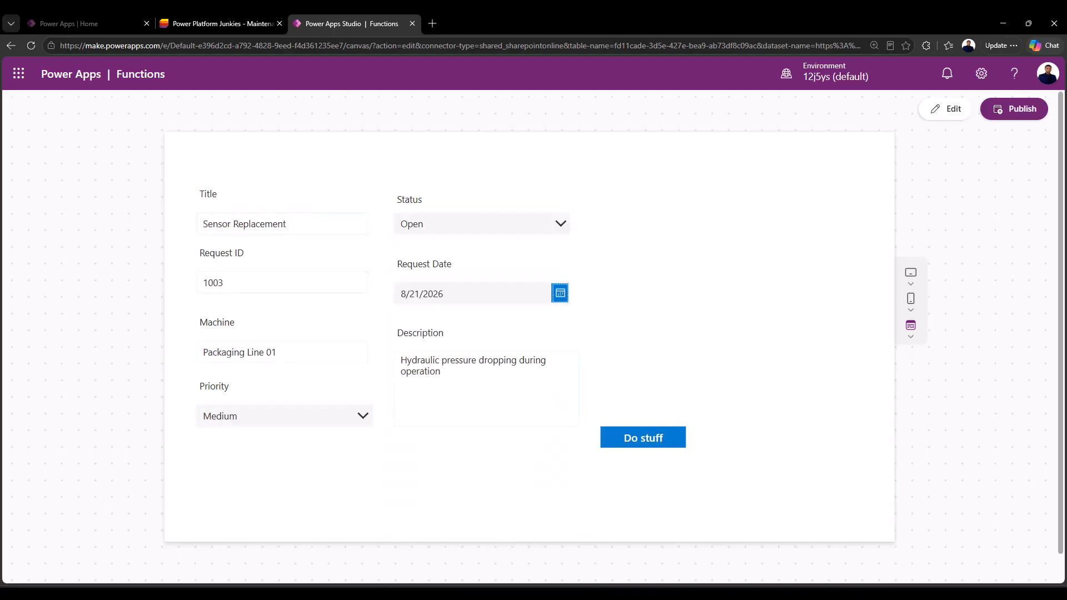
left_click_drag(401, 360, 472, 426)
type("Proximity sensor intermittently failing")
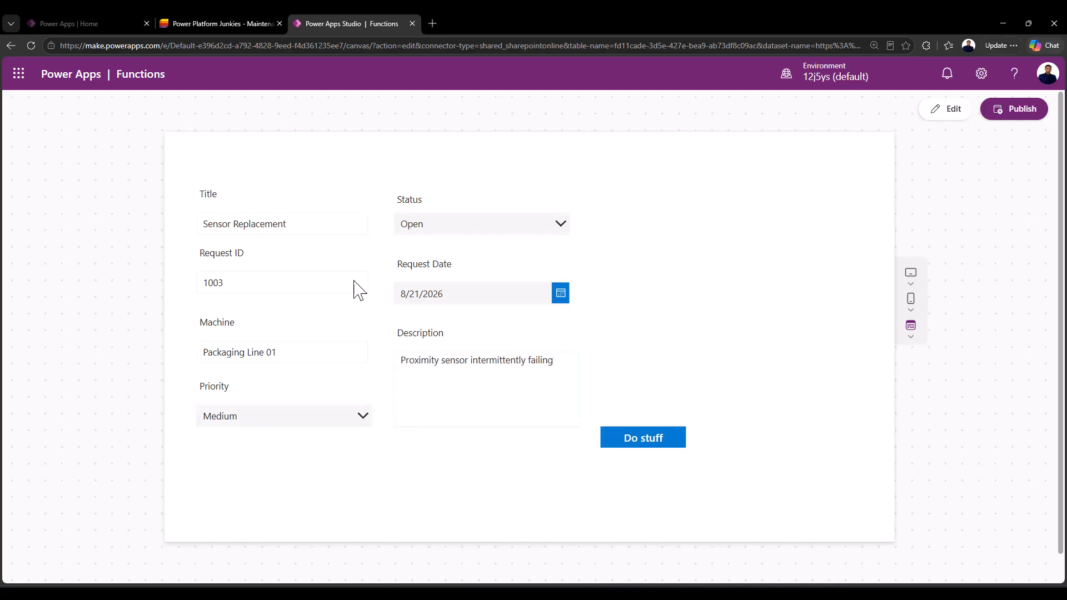
Refresh the Maintenance Requests list in Microsoft Lists to review requests 1002 and 1003, and switch back to Power Apps.
left_click(214, 24)
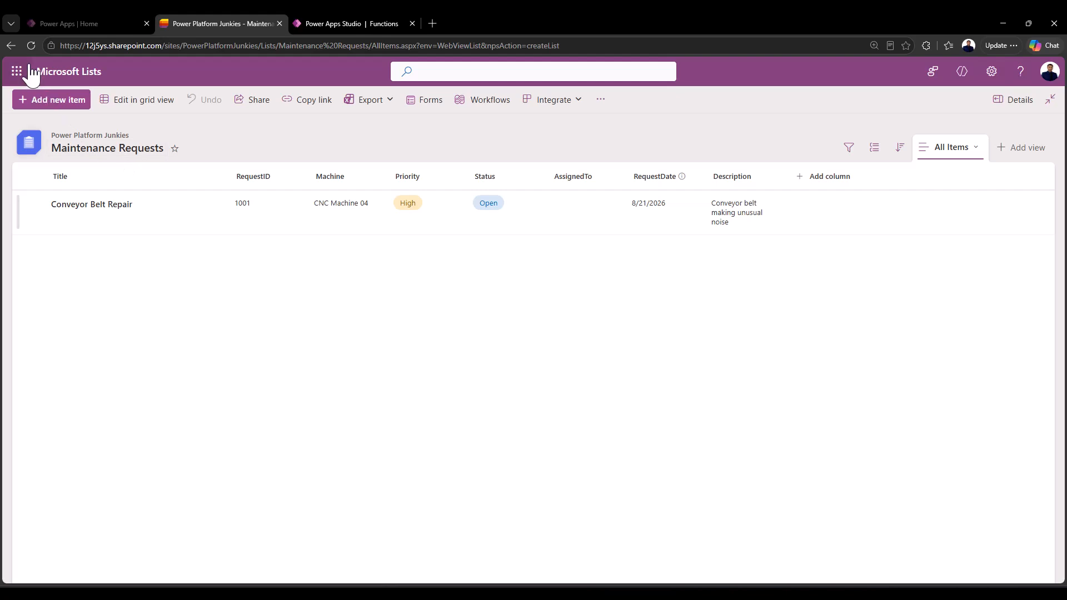
left_click(31, 46)
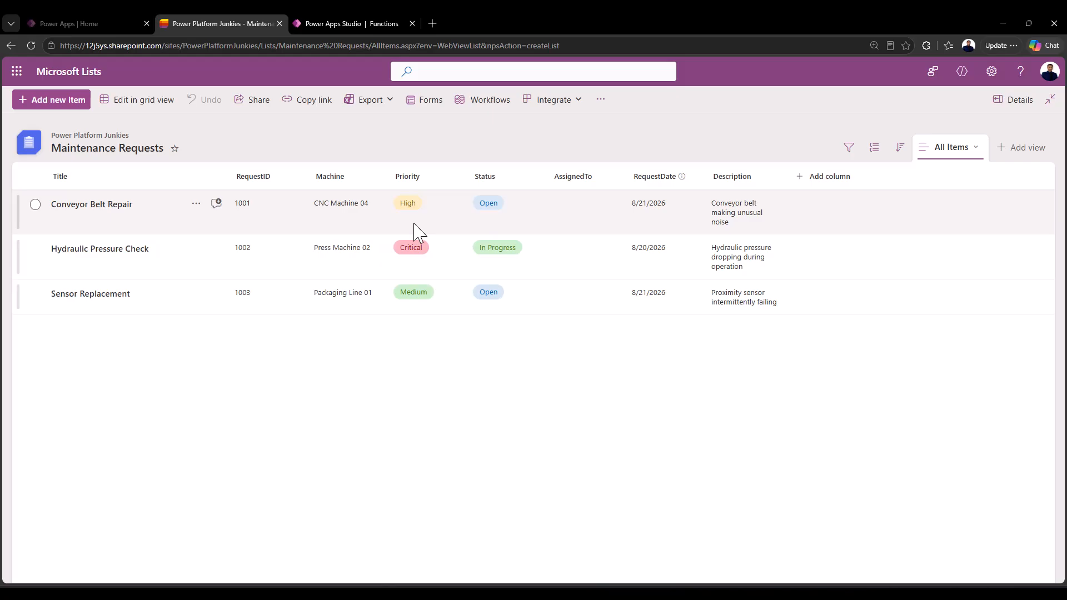
left_click(344, 23)
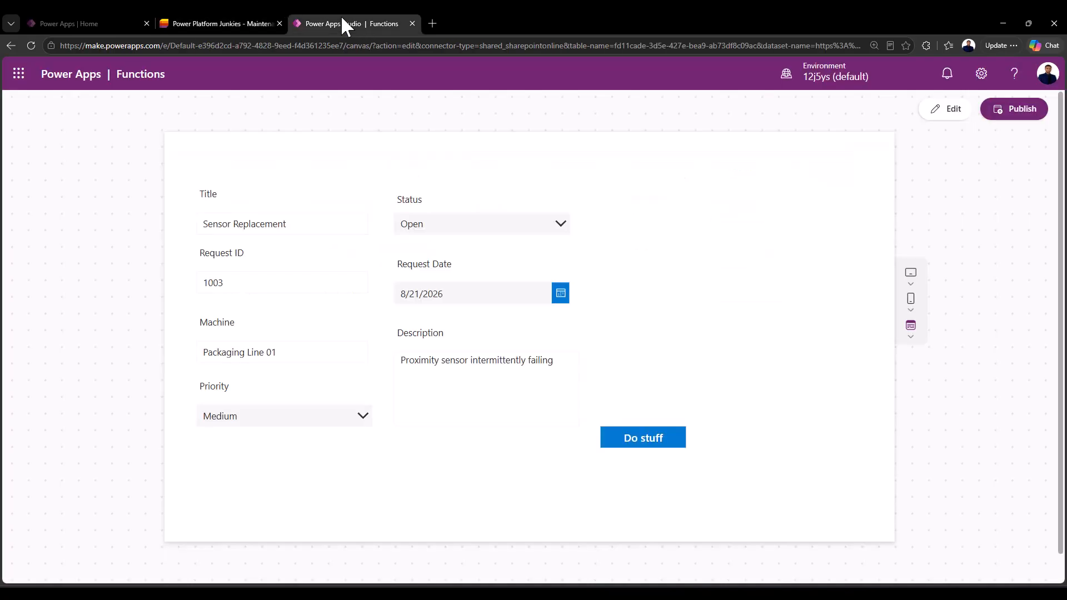
Exit the preview and examine the Conveyor Belt Repair record in the MainScreen1 gallery and form.
left_click(948, 112)
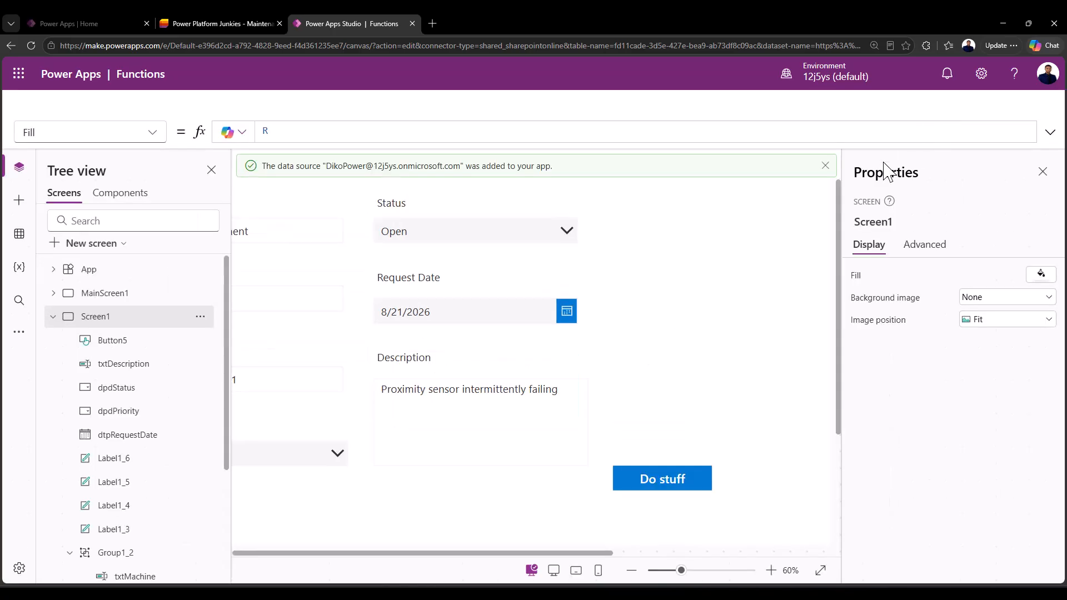
left_click(708, 388)
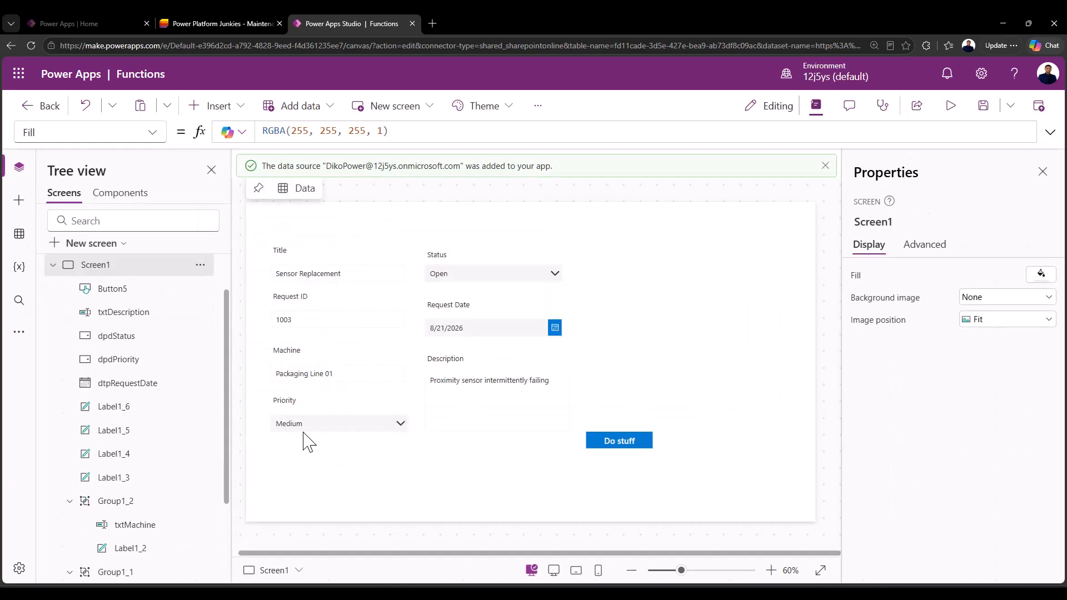
left_click(53, 265)
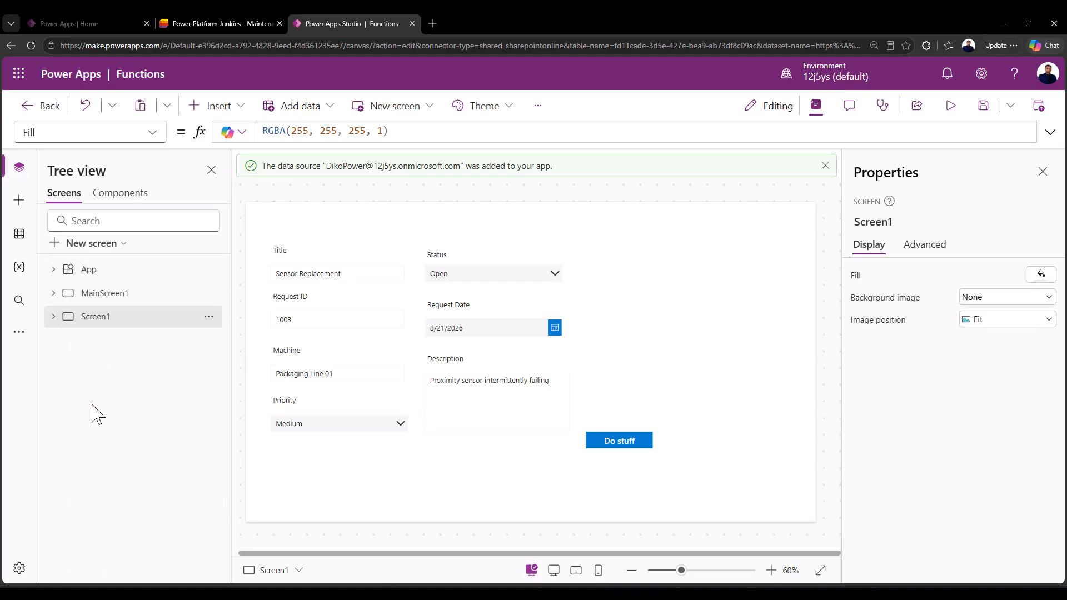
left_click(109, 295)
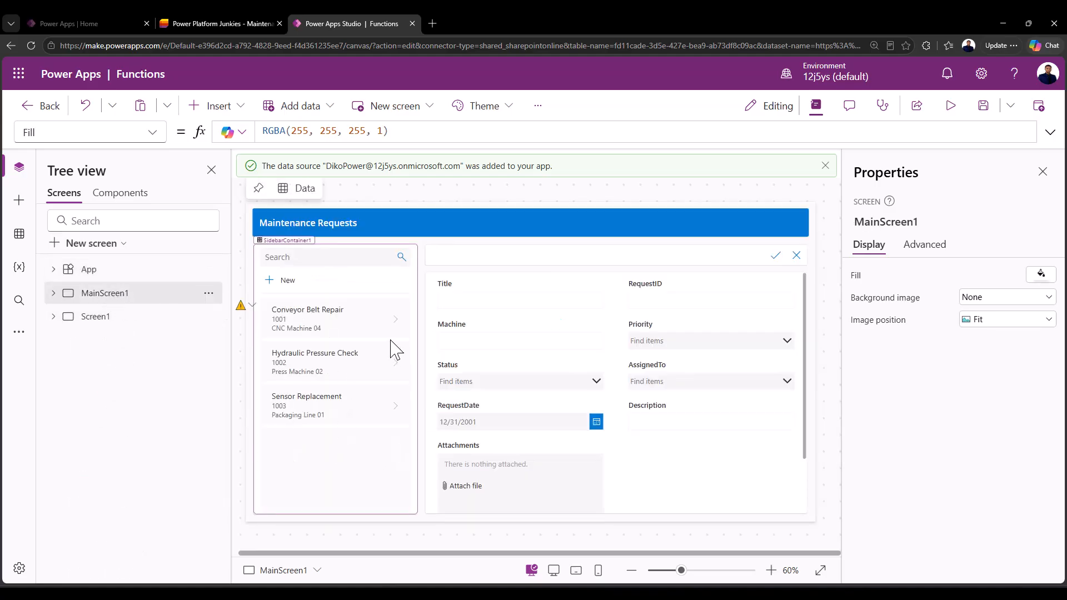
left_click(330, 321)
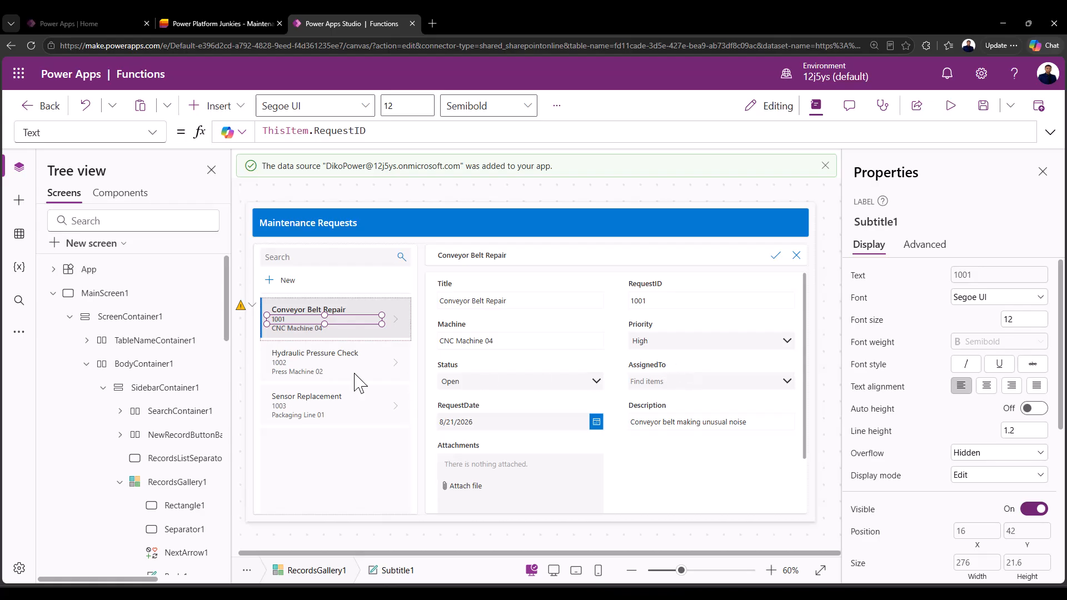
left_click(52, 294)
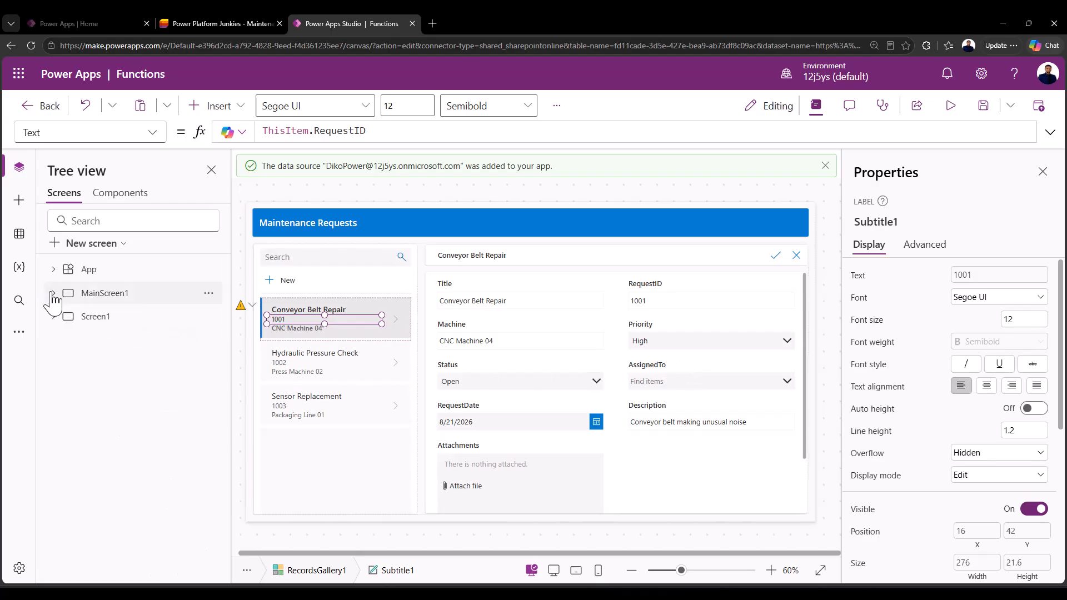
Insert a combo box on Screen1 and place it just below the Priority drop-down at about X 60, Y 610.
left_click(104, 327)
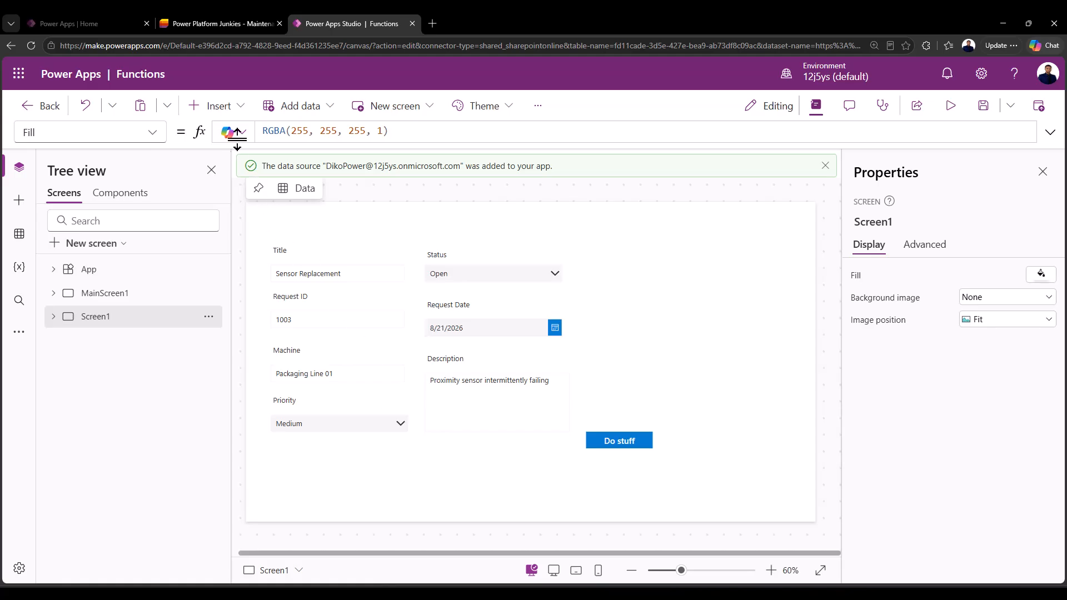
left_click(237, 111)
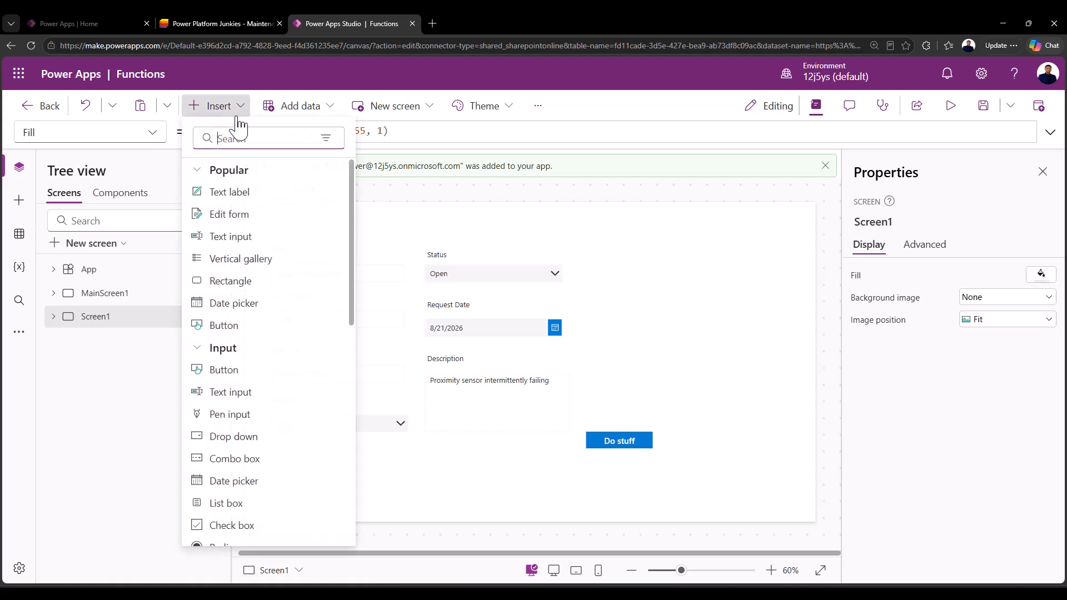
type("comb")
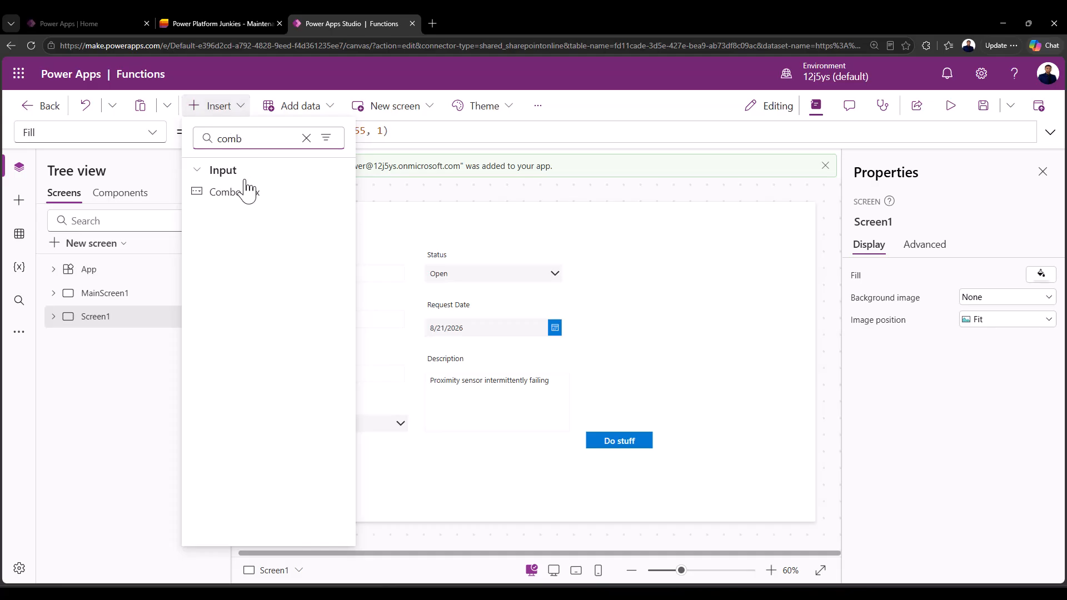
left_click(223, 203)
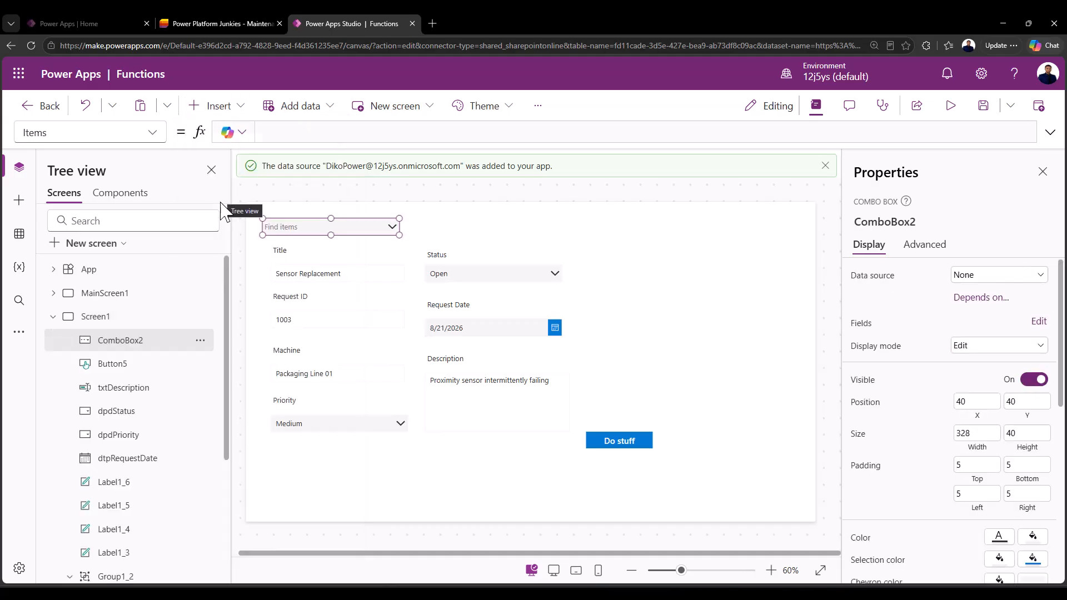
left_click_drag(283, 222, 293, 463)
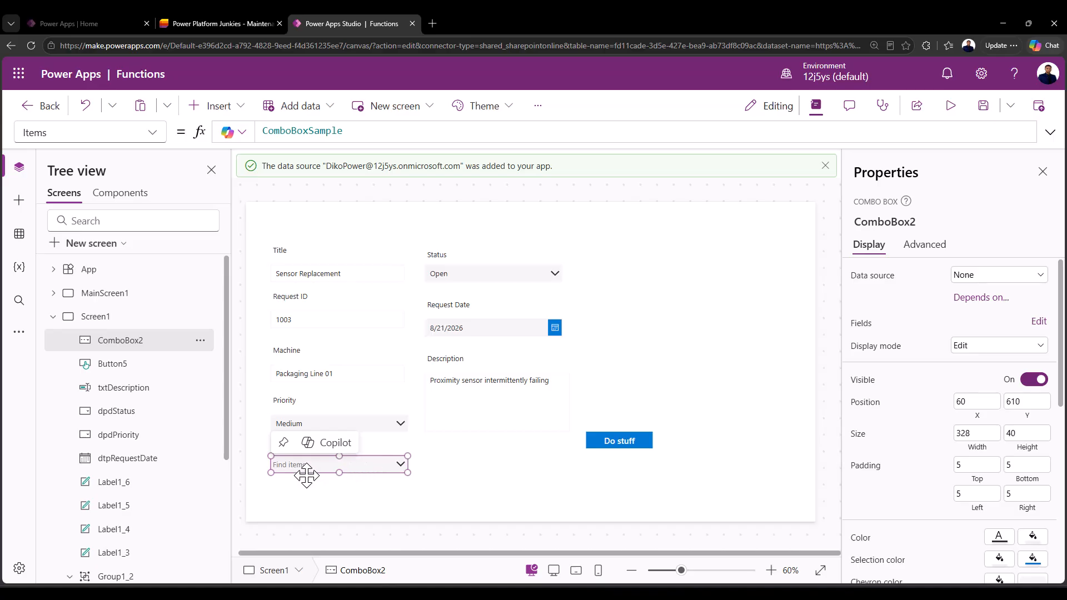
Review the app's data sources and replace the combo box's Items formula with the start of an Office365Users.SearchUserV2 call.
left_click(19, 236)
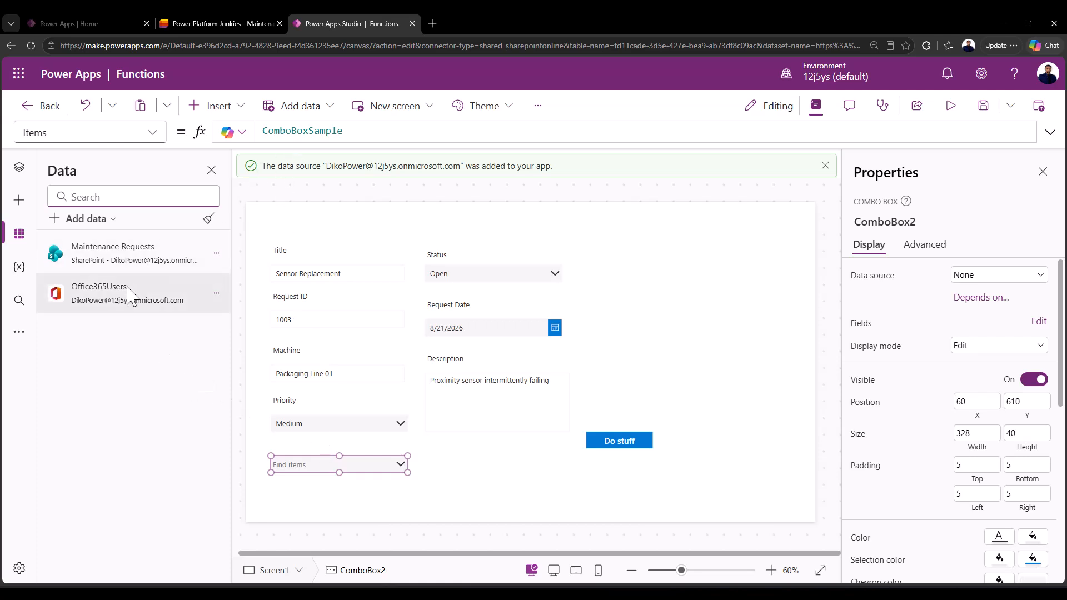
left_click(350, 133)
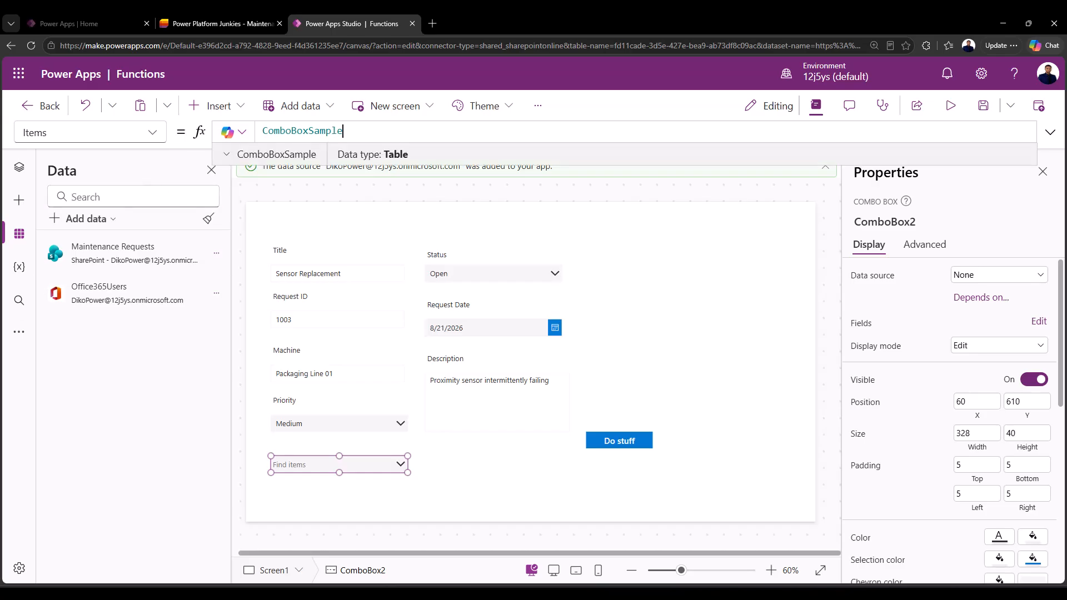
key("ctrl+a")
key("alt+Tab")
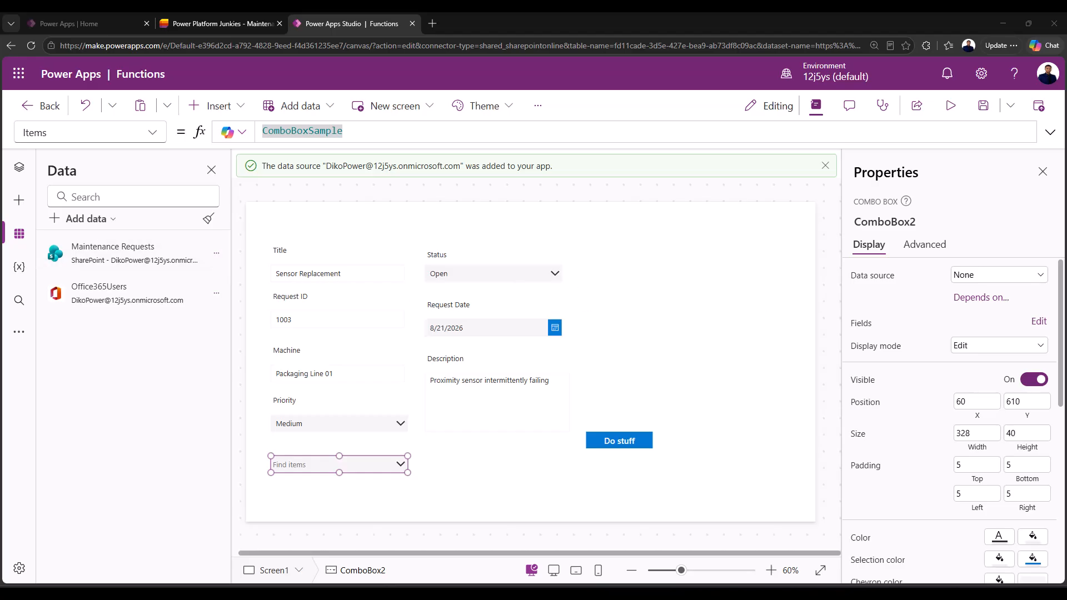
left_click(353, 134)
type("Office")
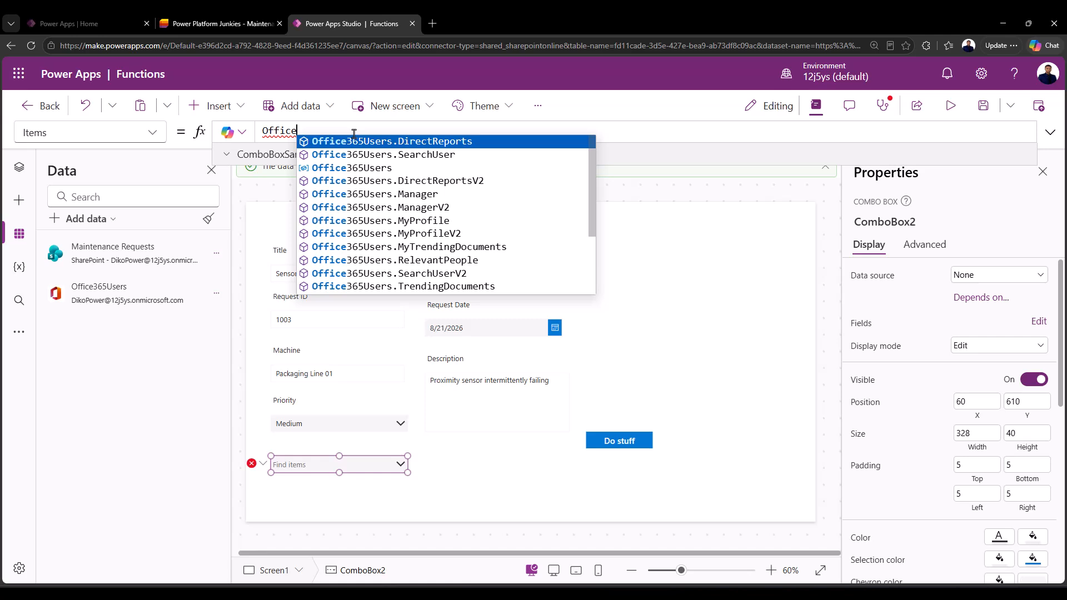
key("Down")
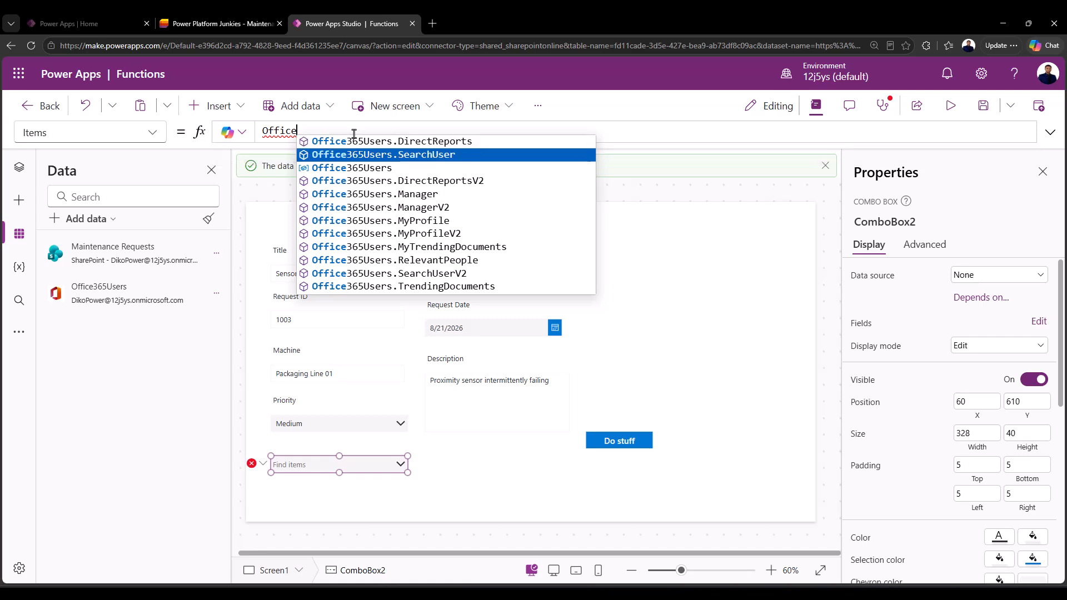
key("Down")
key("Down")
key("Down")
key("Down")
key("Down")
key("Down")
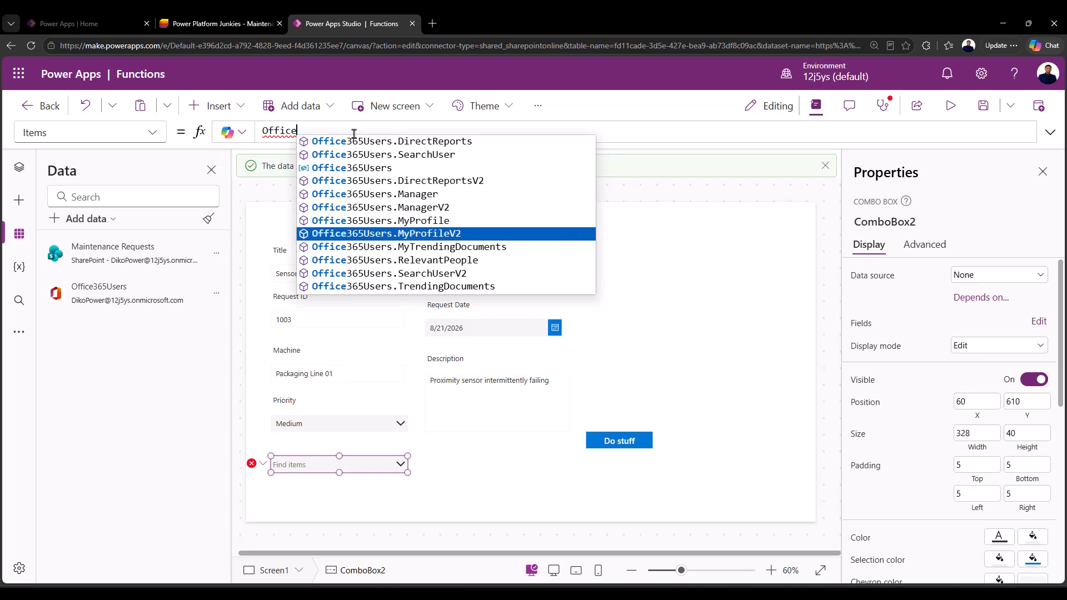
key("Down")
key("Down")
key("Down")
key("Tab")
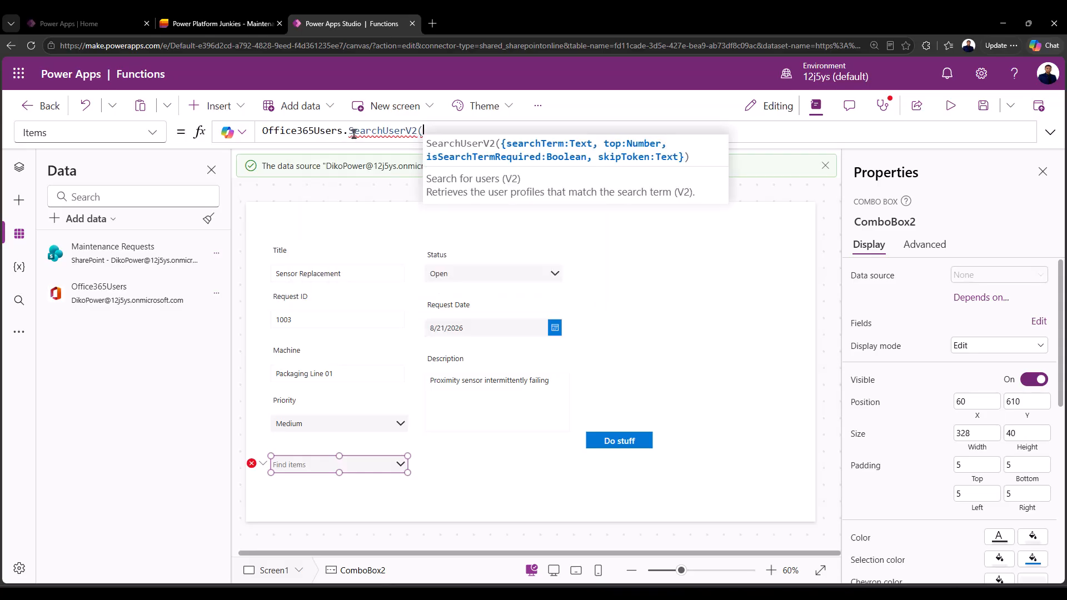
Set the searchTerm argument of the SearchUserV2 call to (ComboBox2.SearchText).
type("{searchTerm:(")
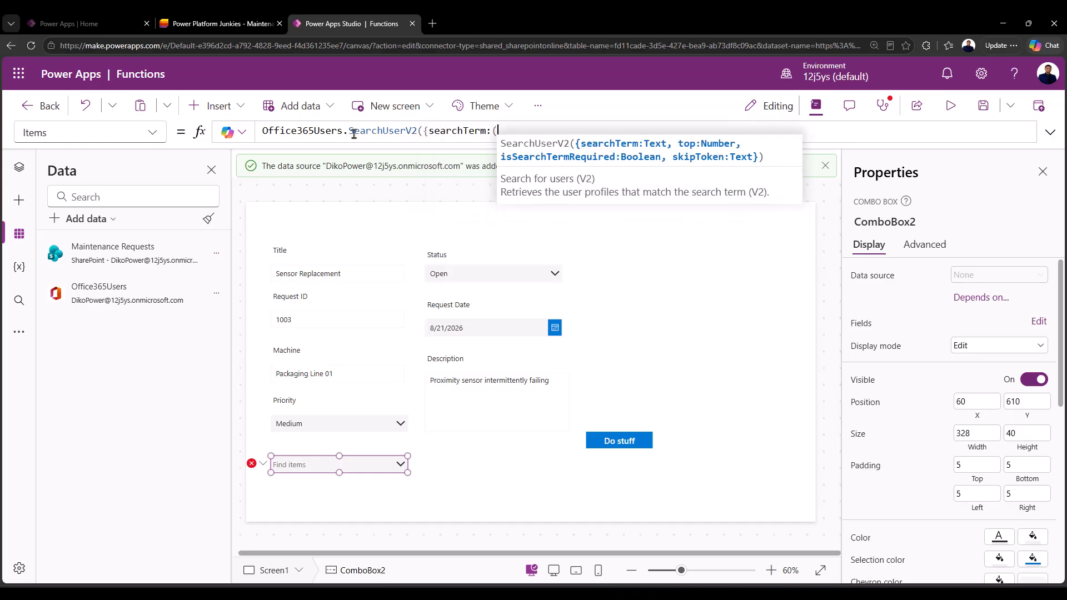
type("Comb")
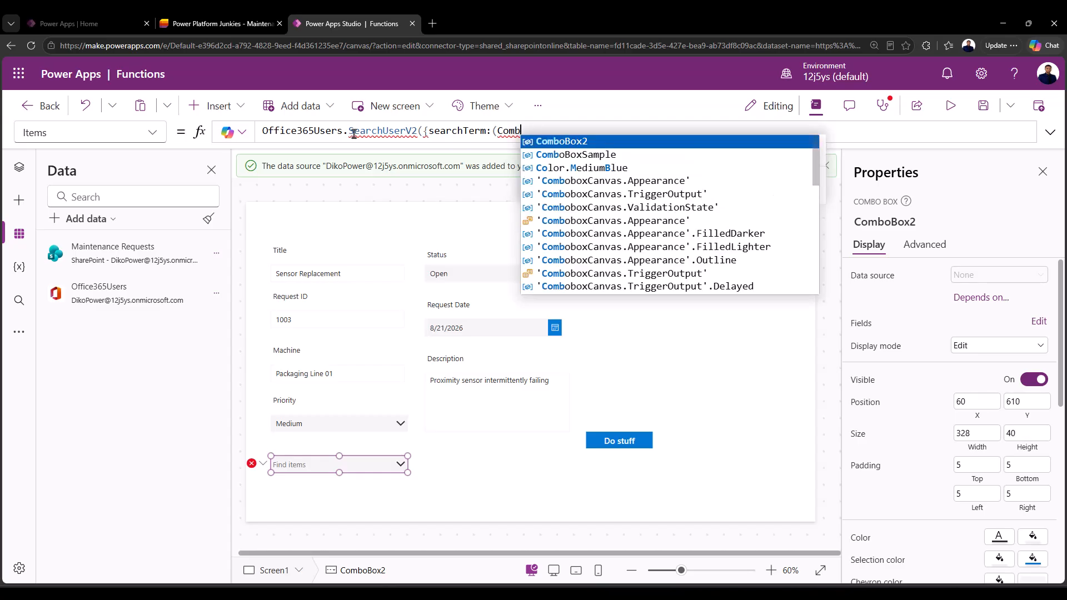
key("Tab")
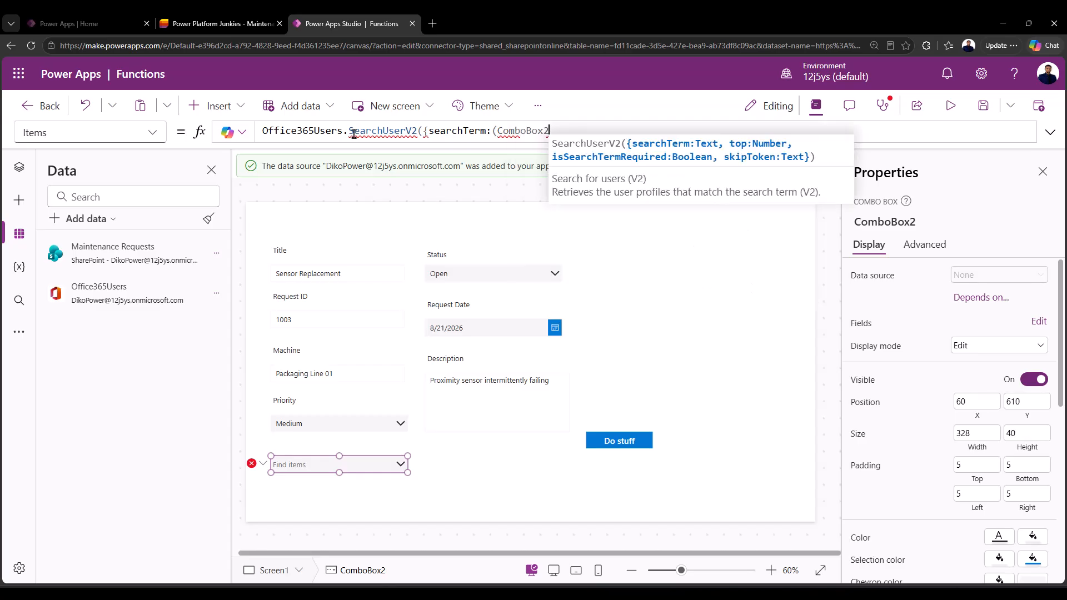
type(".")
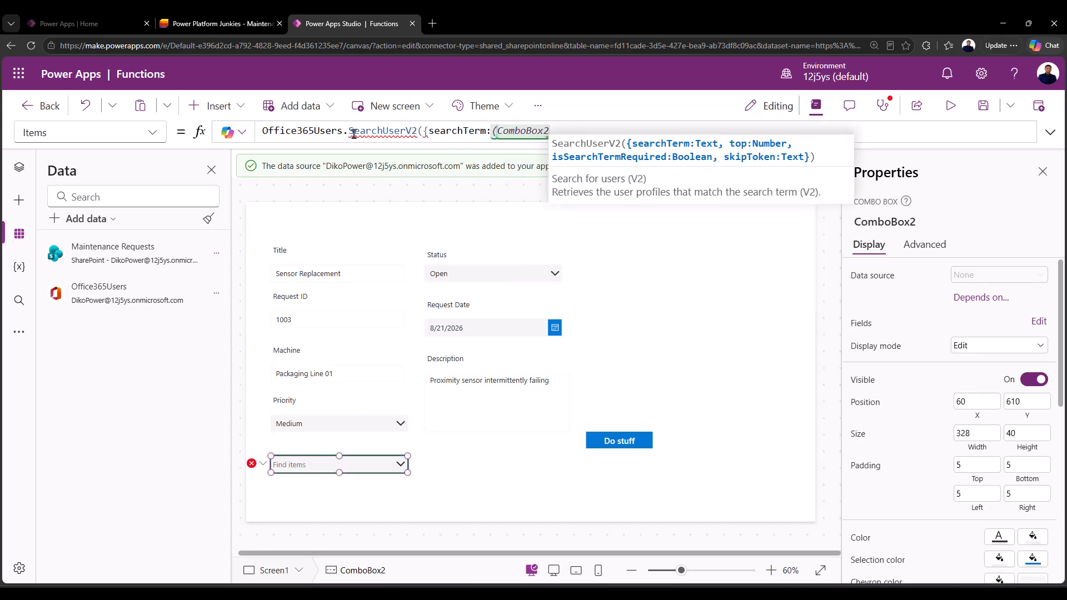
type("SearchText")
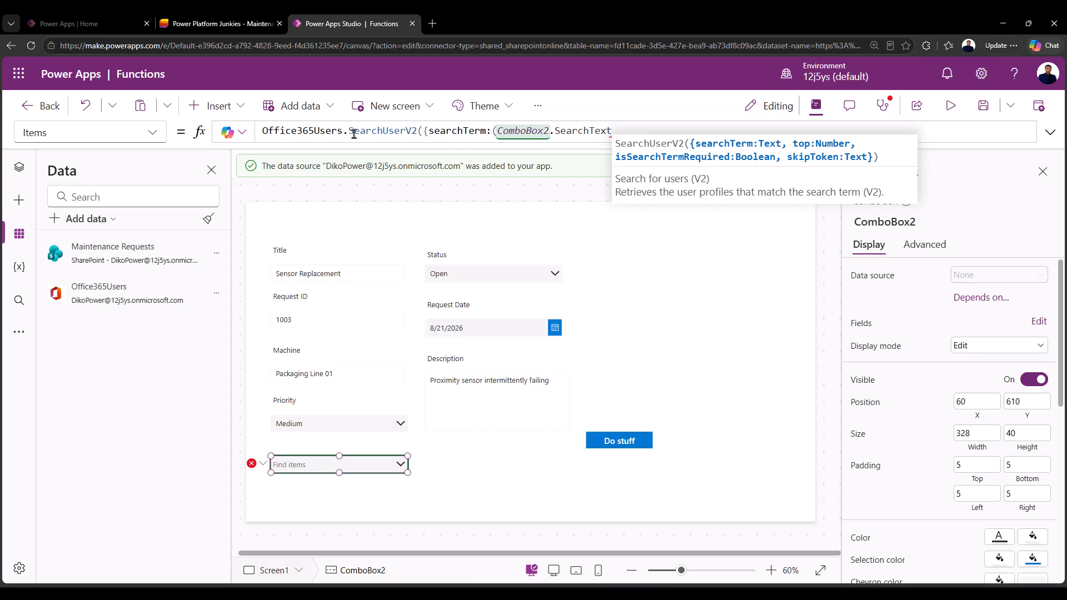
type(")")
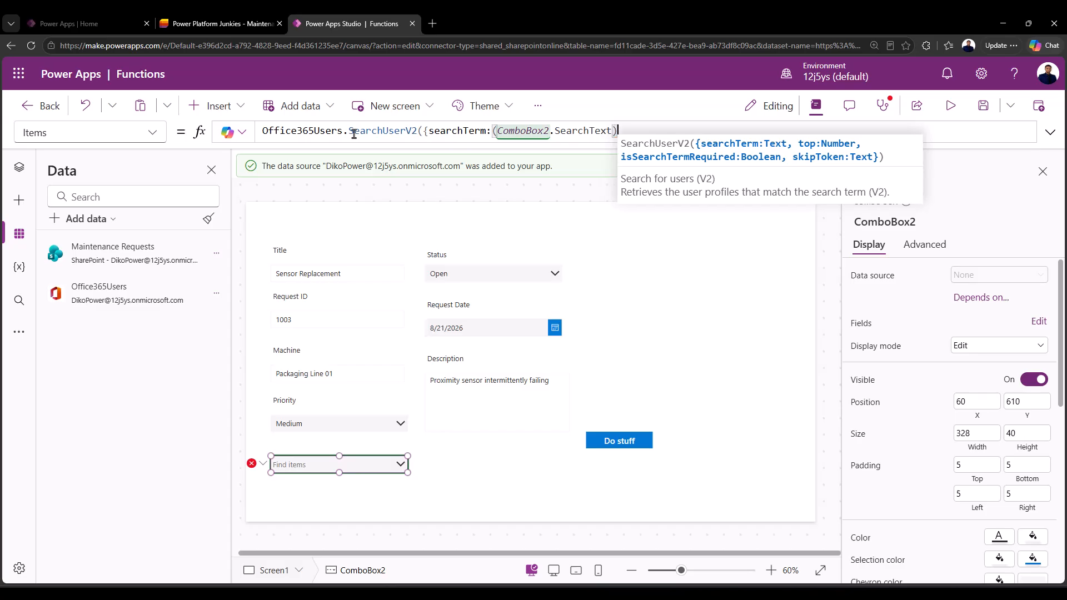
type(", ")
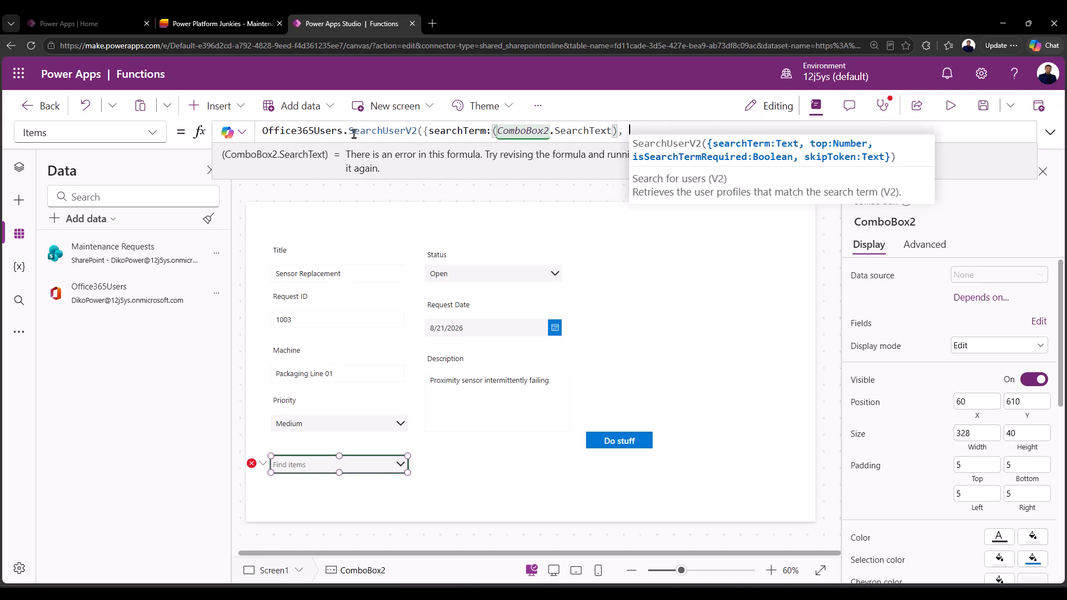
Add the arguments top:(10) and isSearchTermRequired:(false) to the SearchUserV2 call.
type("top")
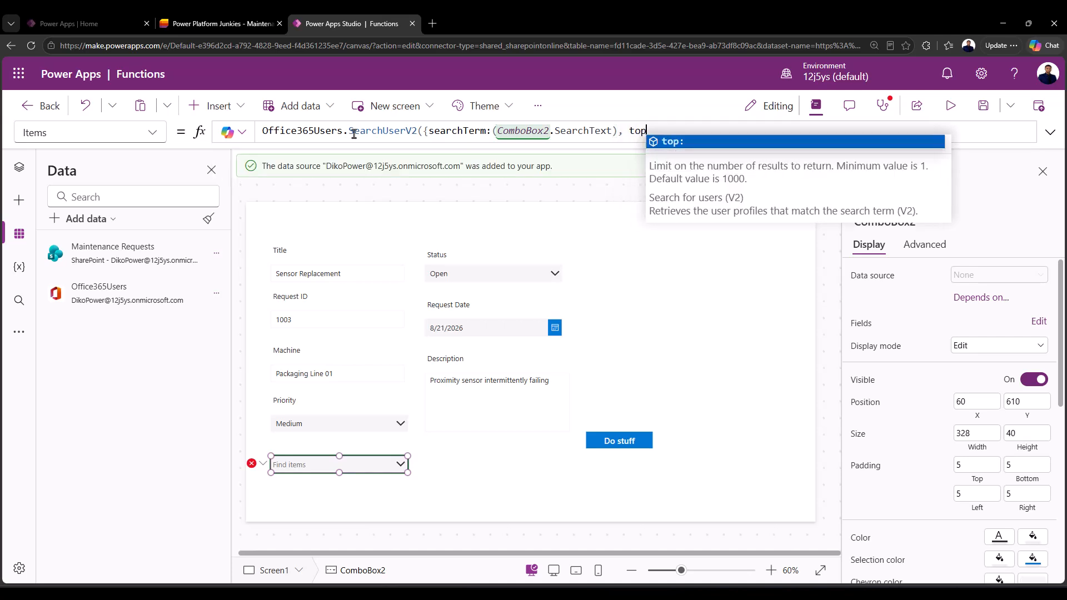
type(":(10")
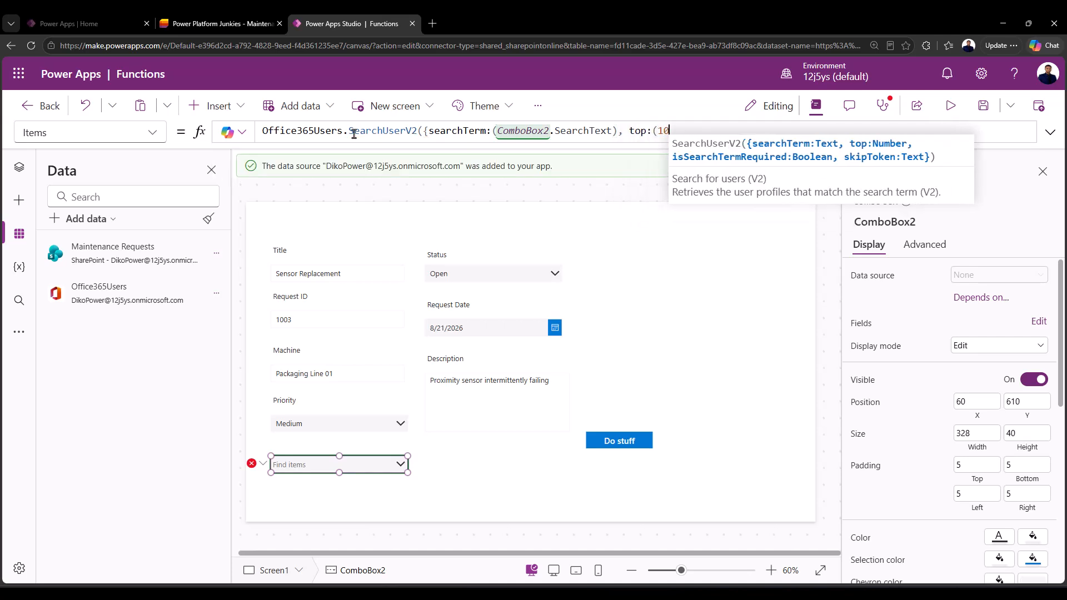
type("),")
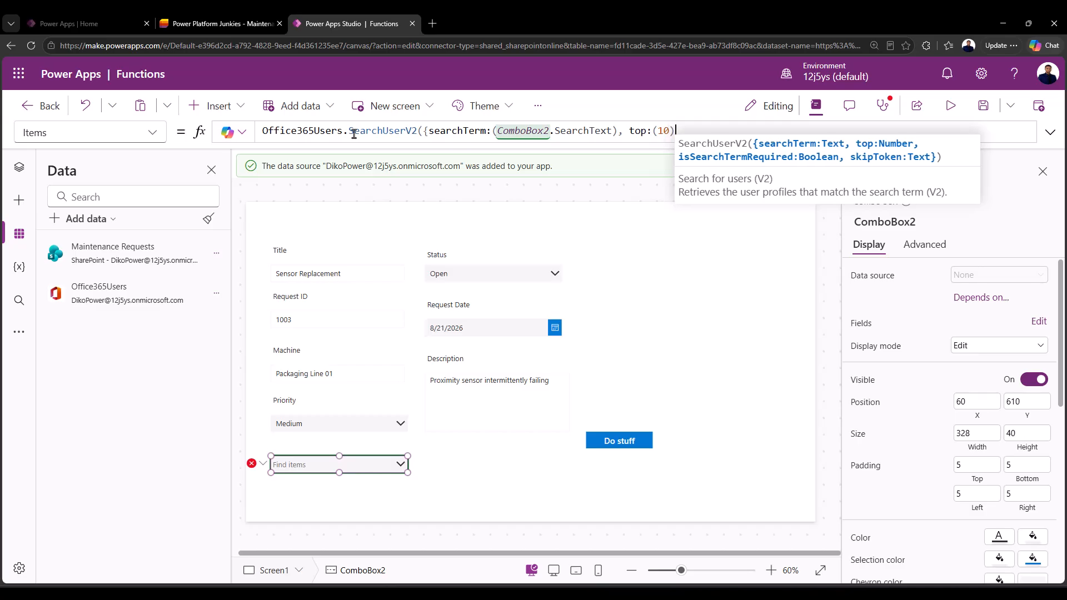
key("Tab")
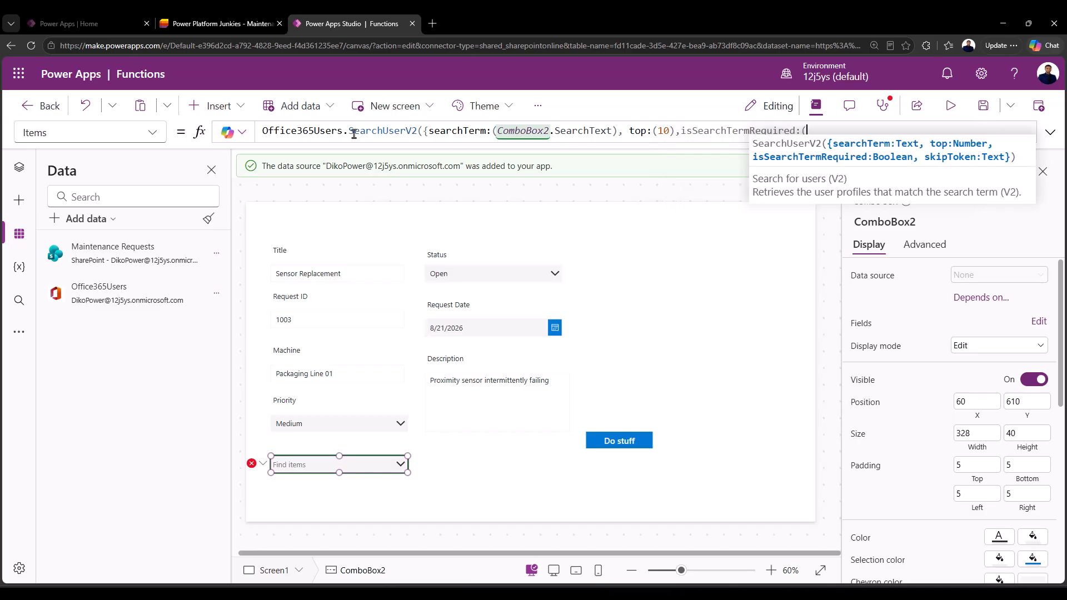
type("(")
type("f")
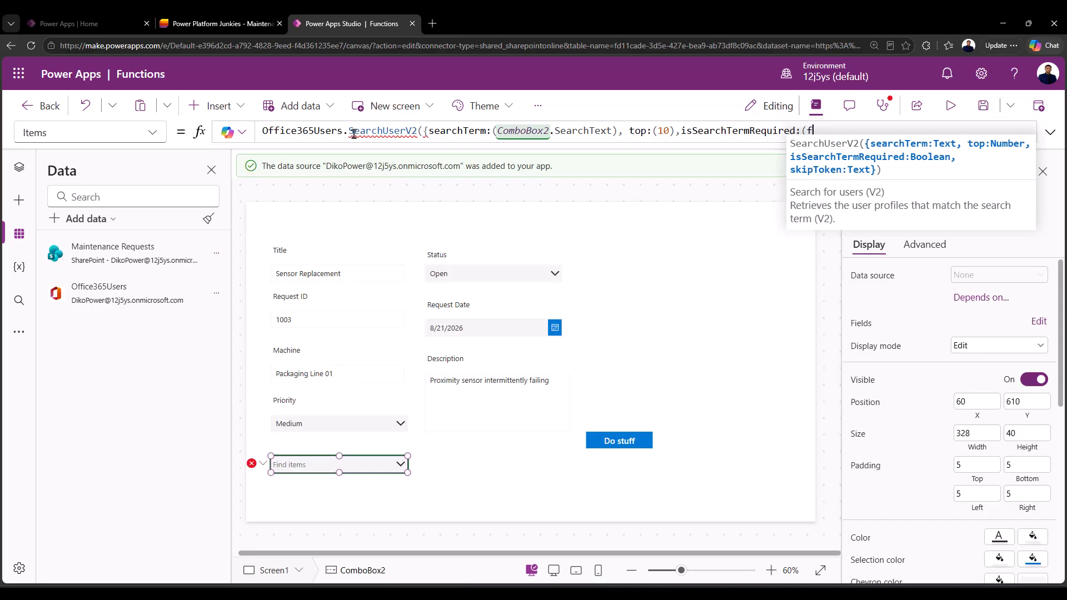
type("alse)")
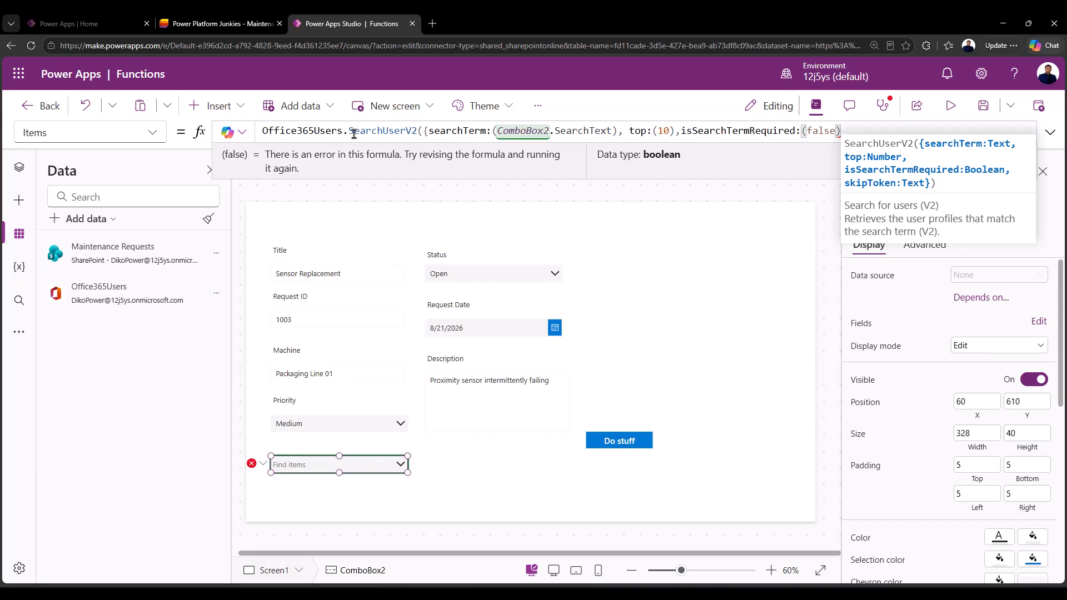
Close the SearchUserV2 call with a parenthesis and append .value to return the user table.
type(")")
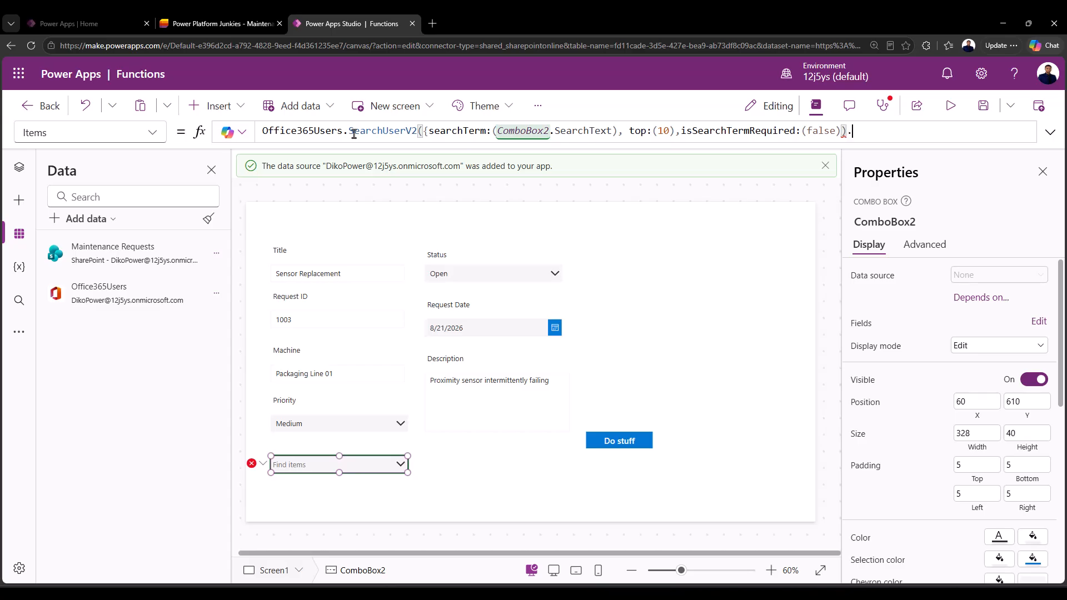
type(".")
key("Tab")
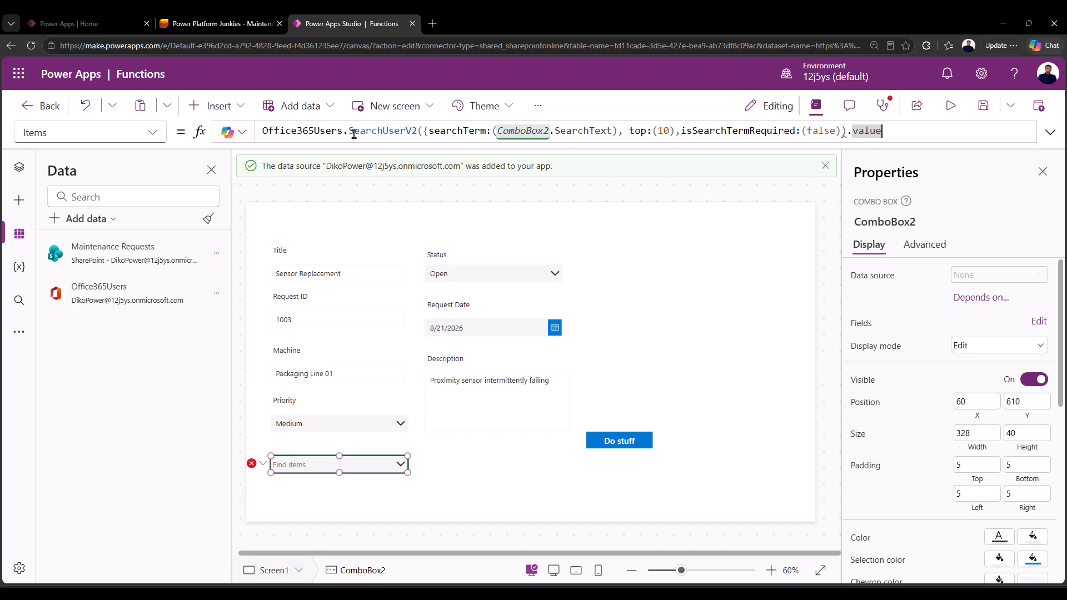
Insert the missing closing brace after (false) in the combo box's Items formula, before the call's final parenthesis.
key("Left")
key("Left")
key("Left")
key("End")
key("Left")
key("Left")
key("Left")
key("Left")
key("Left")
key("Left")
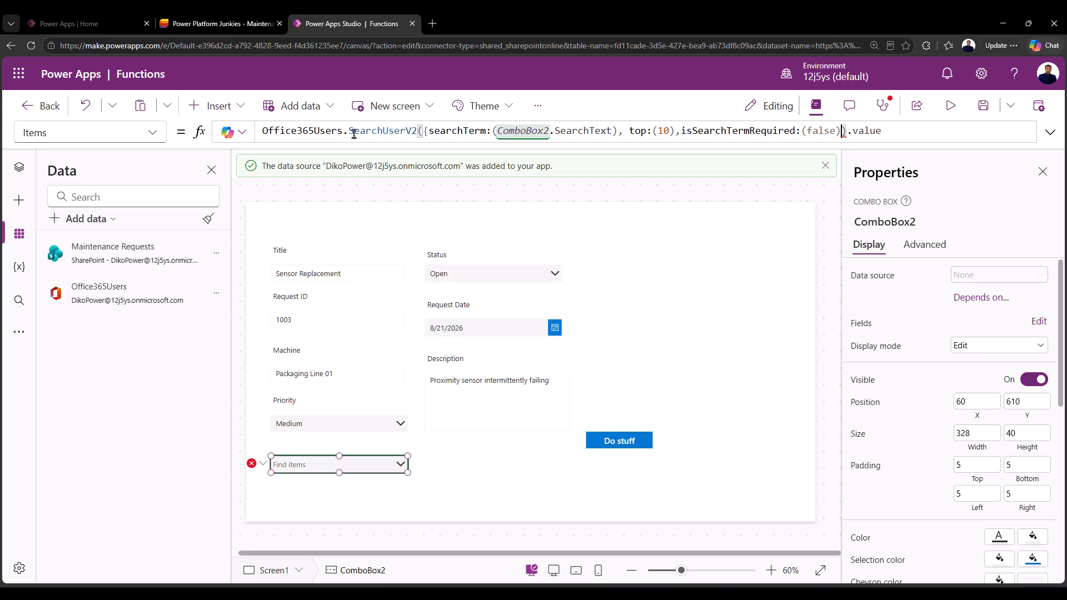
type("}")
key("Right")
key("Right")
key("Right")
key("Right")
key("Right")
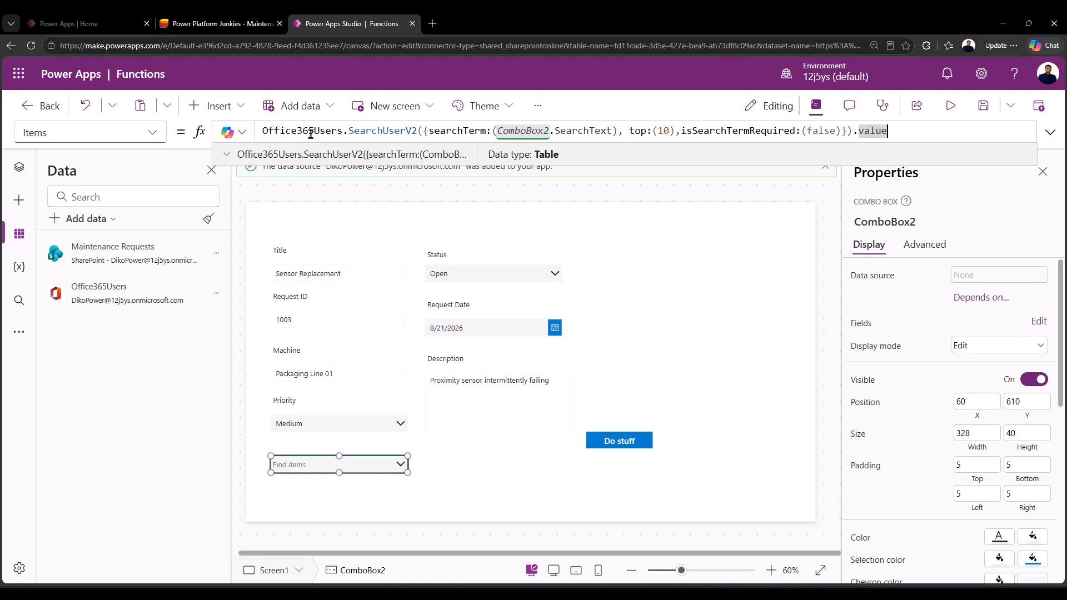
Set the combo box's DisplayFields property to ["DisplayName","Mail"].
left_click(155, 135)
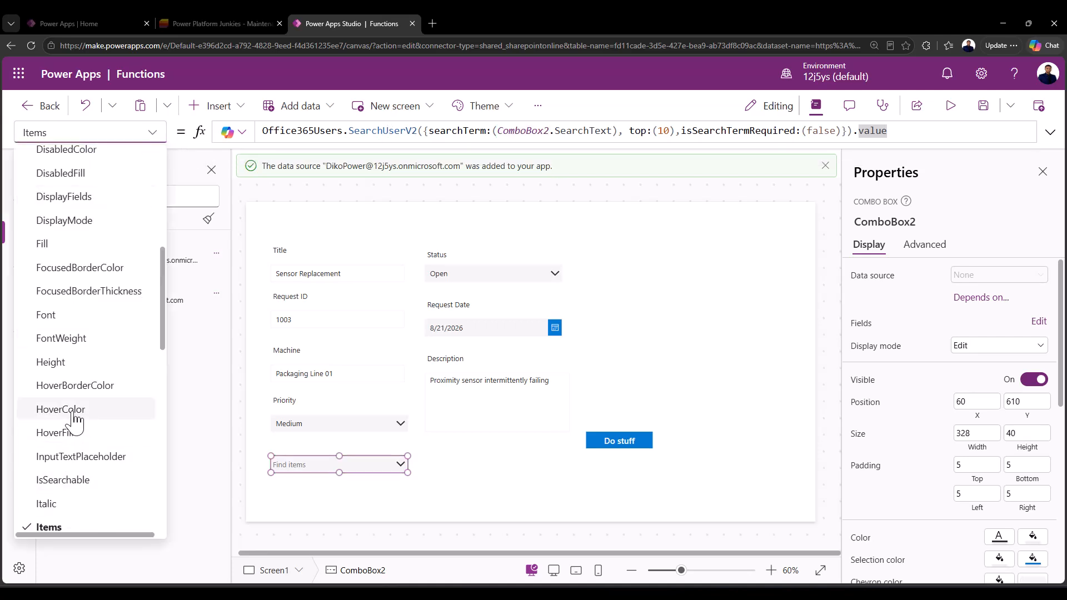
left_click(80, 198)
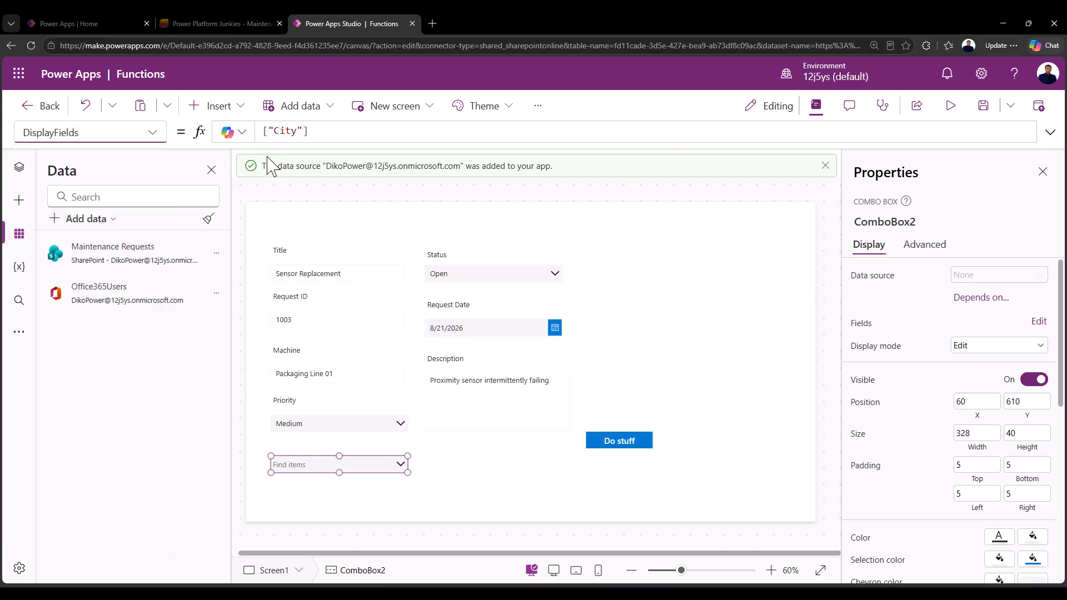
double_click(285, 131)
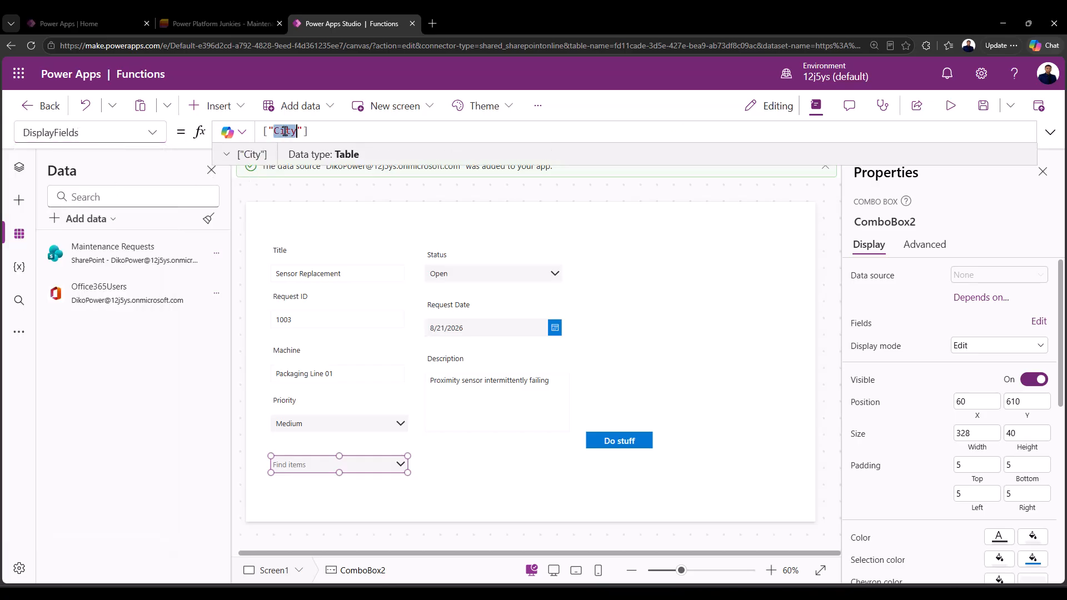
type("Displ")
type("ay")
type("Name\"")
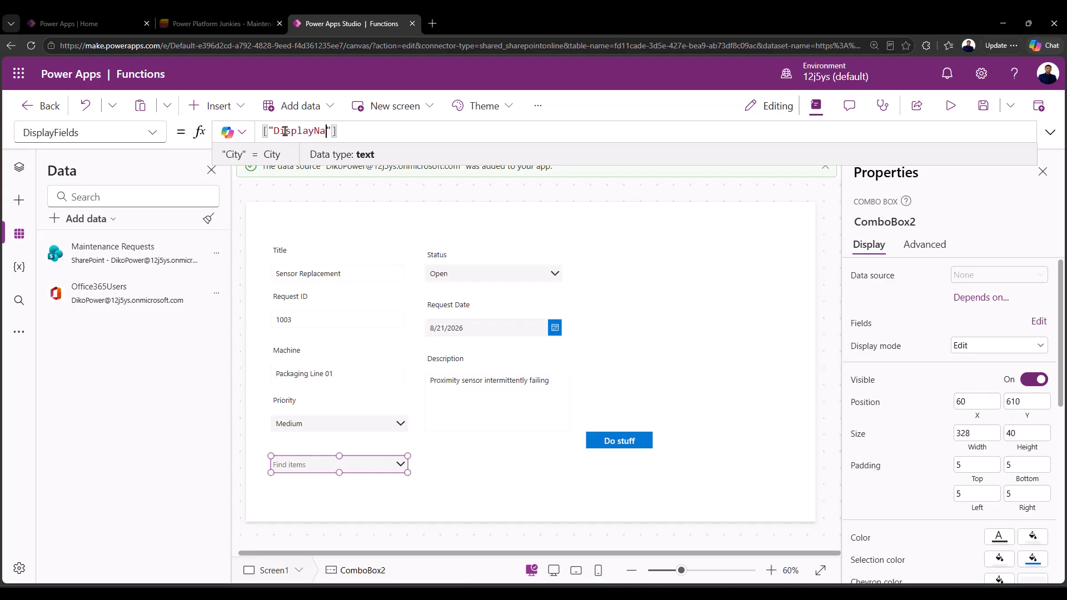
type(", \"")
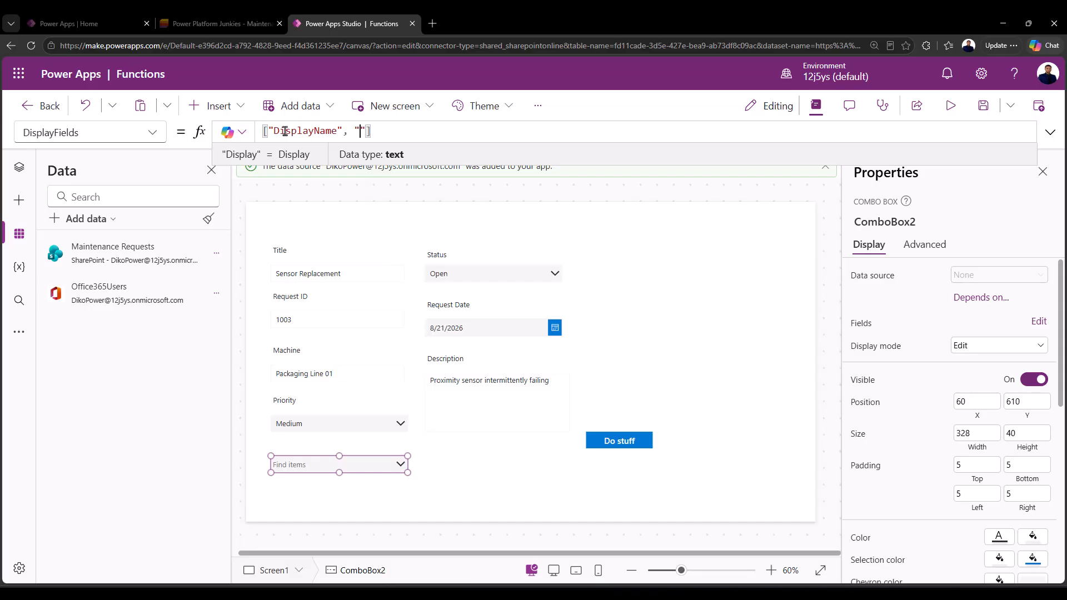
type("Mail")
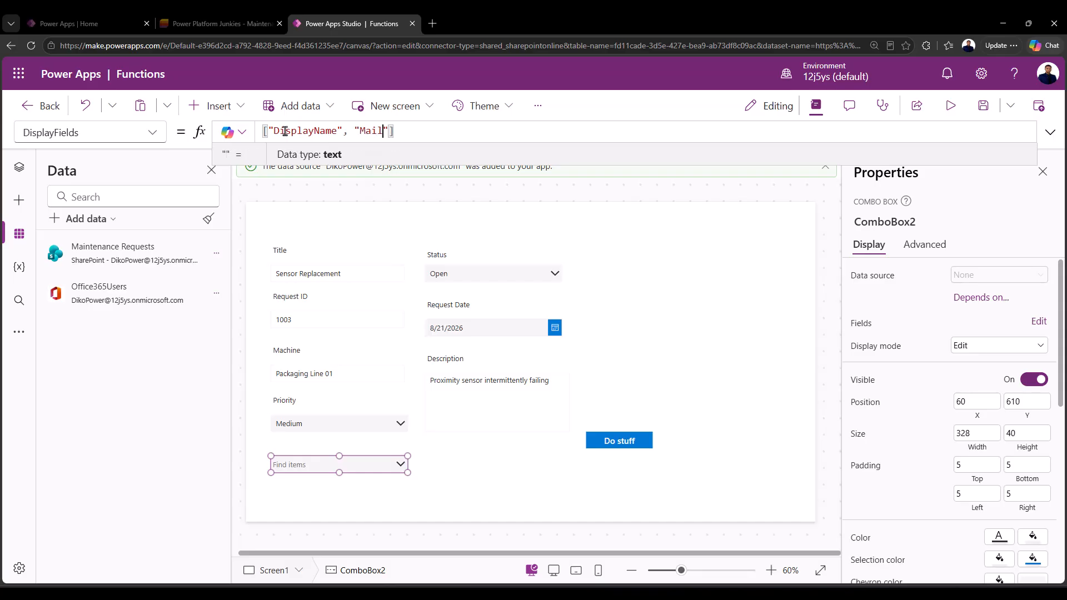
Copy the combo box's DisplayFields value ["DisplayName","Mail"] into its SearchFields property.
left_click(151, 133)
scroll(119, 436, "down", 10)
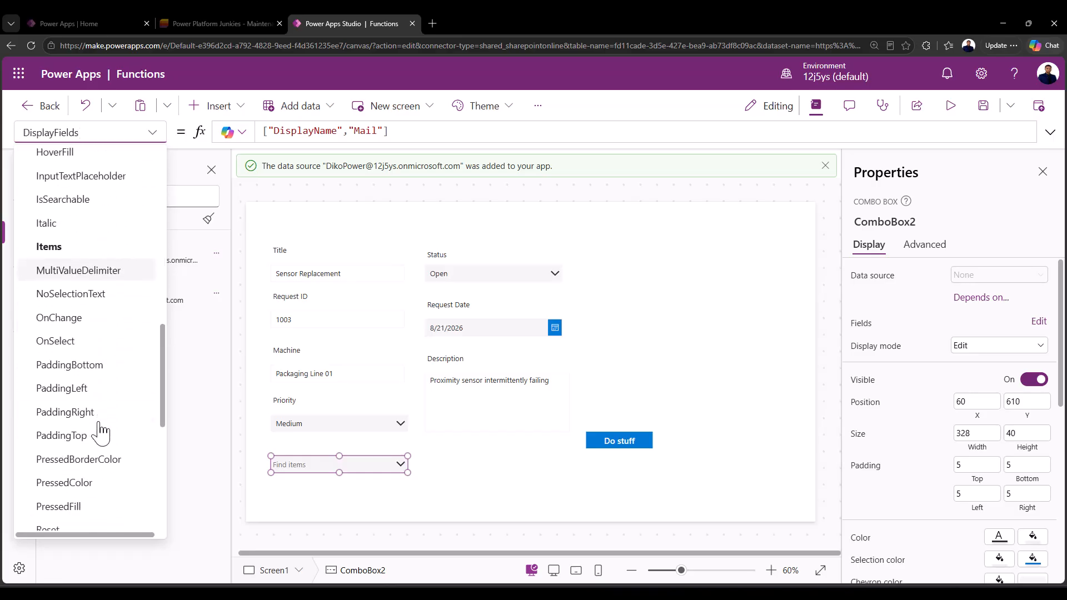
triple_click(394, 133)
key("ctrl+c")
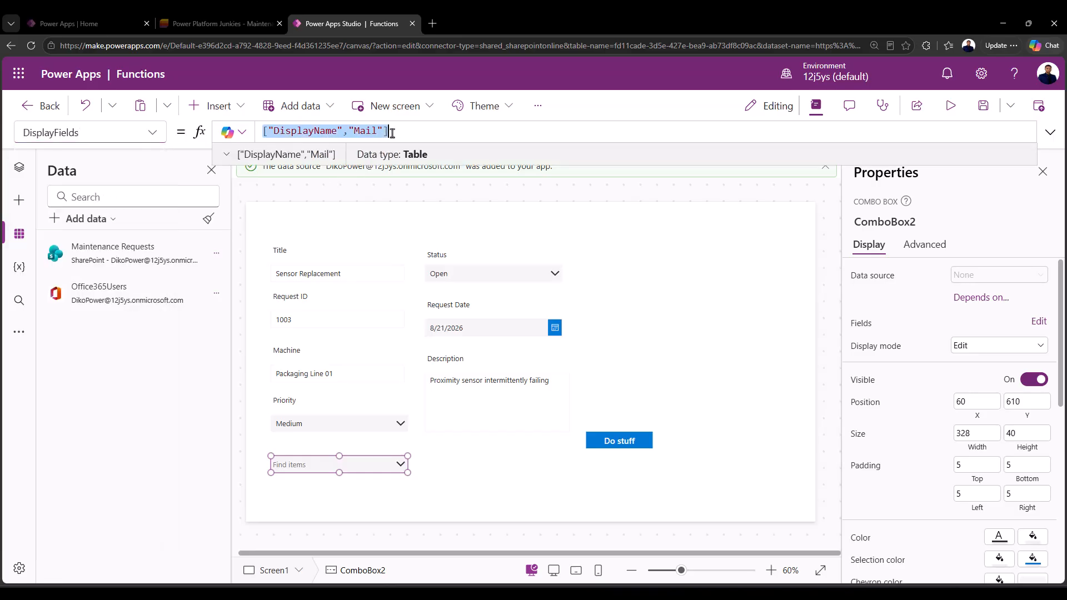
left_click(153, 138)
scroll(83, 427, "down", 3)
scroll(82, 427, "down", 8)
scroll(83, 422, "down", 3)
left_click(75, 388)
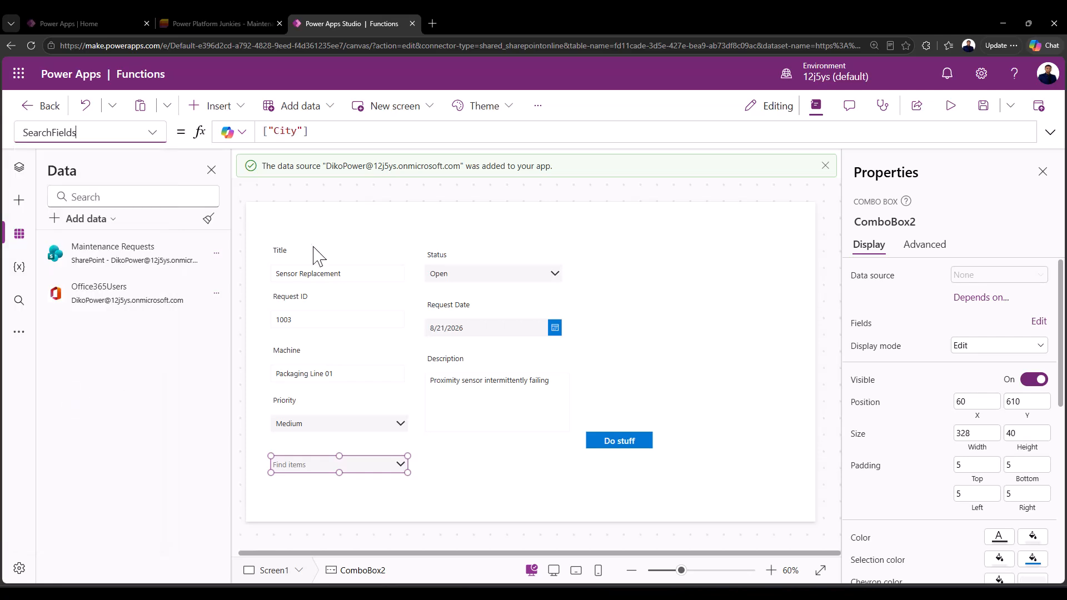
left_click(332, 130)
key("ctrl+a")
key("ctrl+v")
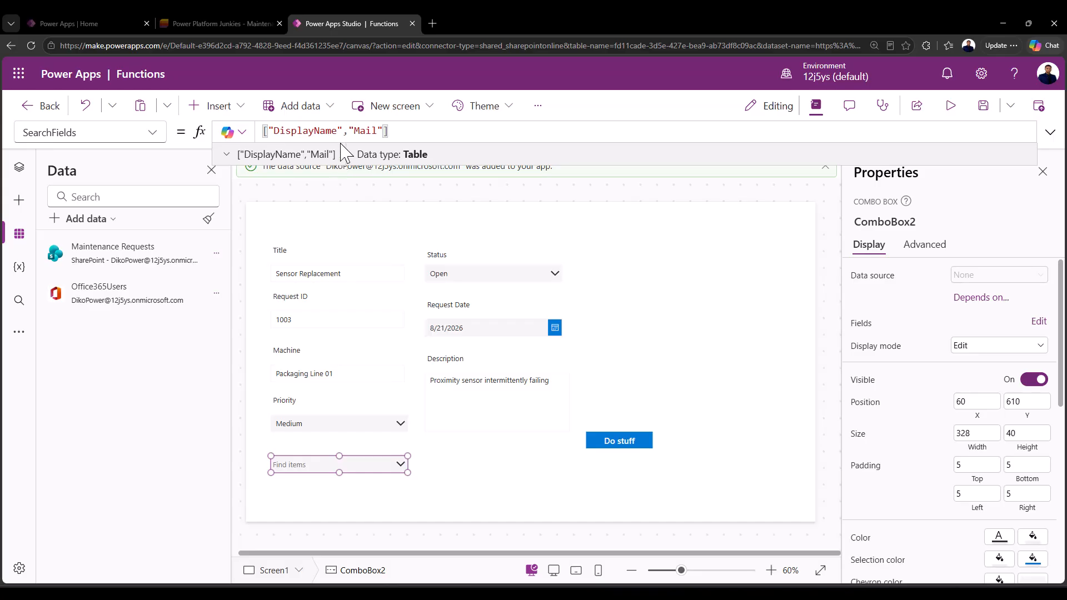
Preview the app on Screen1 with the configured user combo box.
left_click(1051, 133)
left_click(1050, 136)
left_click(949, 107)
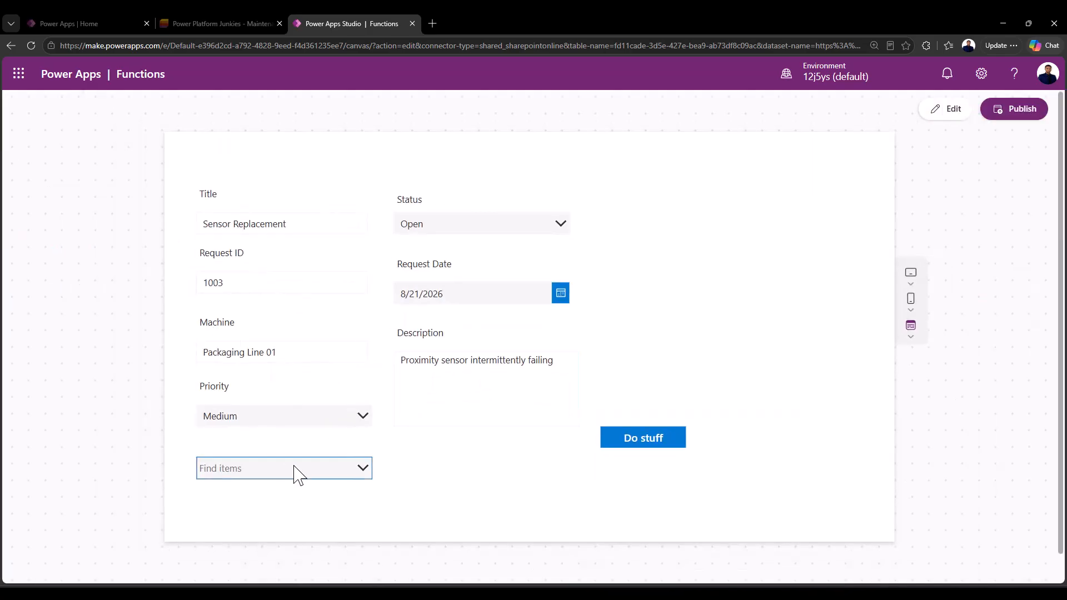
Look through the user combo box's list in the preview, close it without choosing anyone, and return to editing the app.
left_click(363, 469)
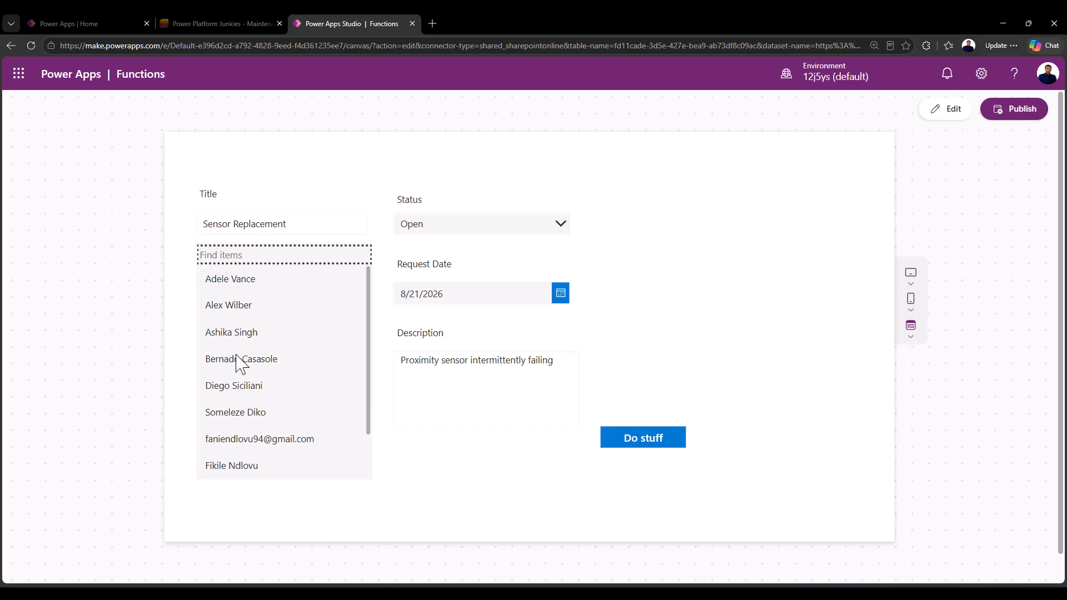
left_click(484, 483)
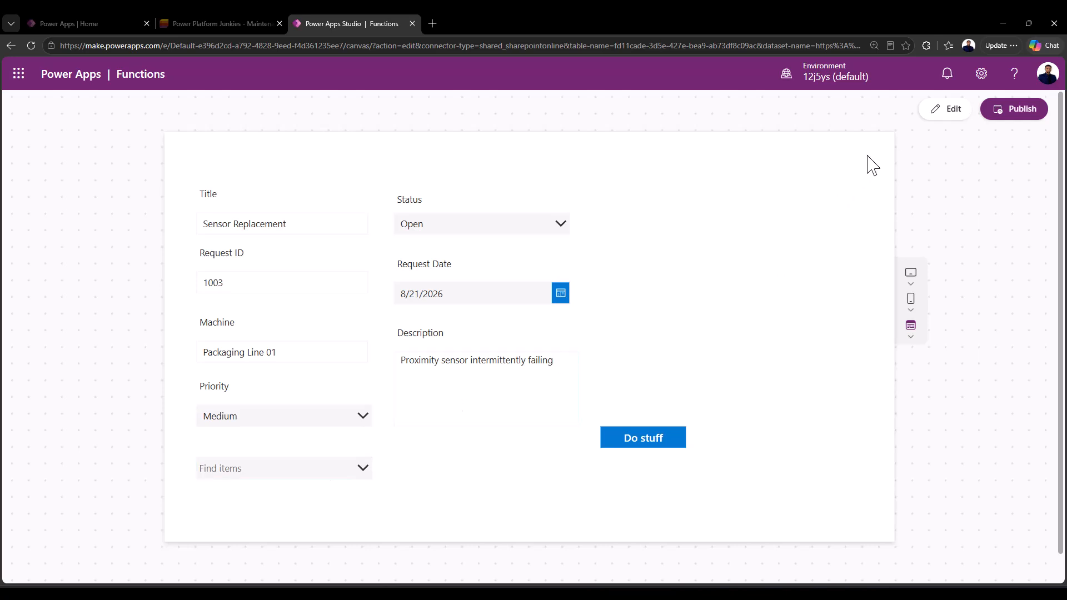
left_click(935, 118)
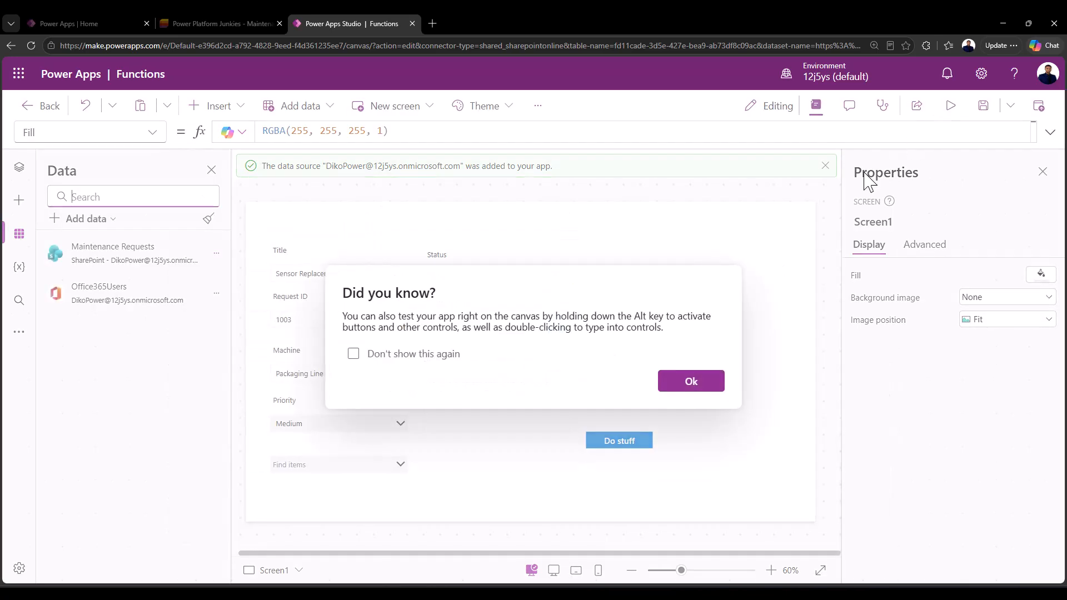
left_click(702, 385)
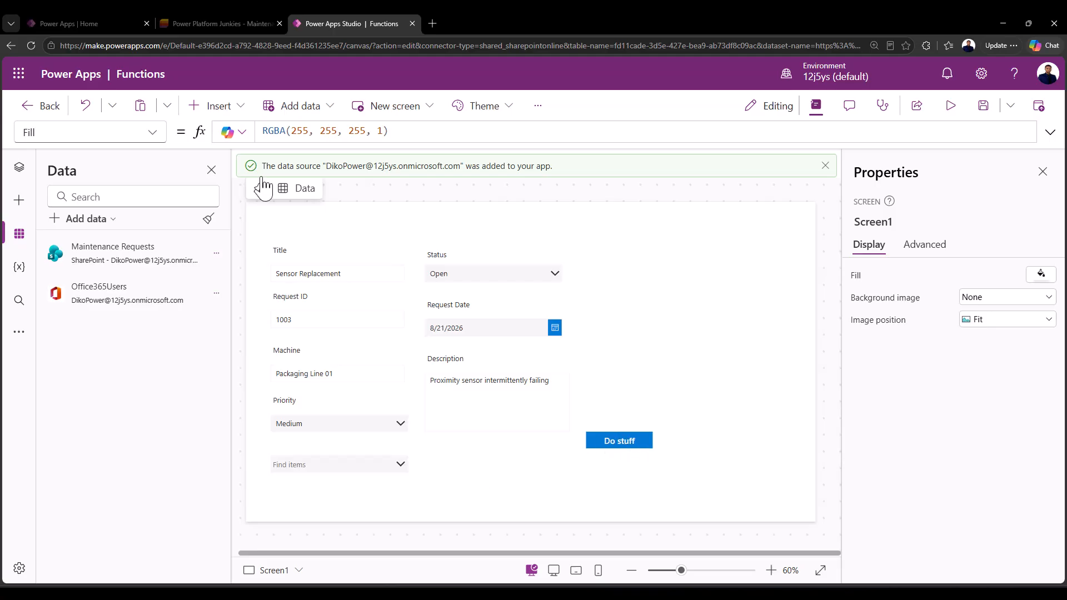
Insert a button on Screen1 beside the Do stuff button, level with it, and set its text to Update stuff.
left_click(245, 108)
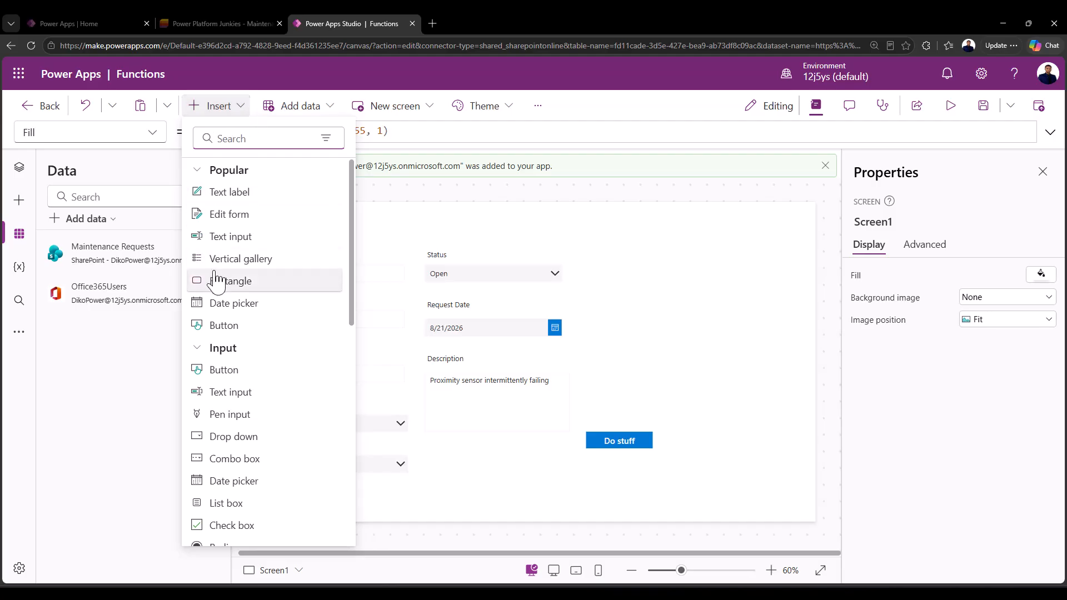
left_click(224, 329)
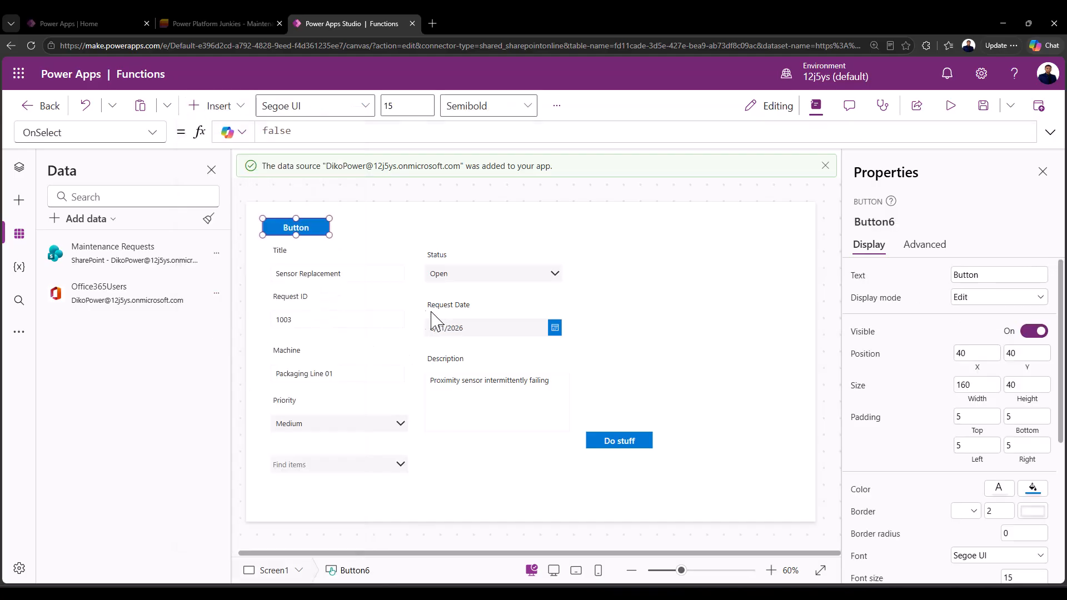
left_click_drag(279, 228, 724, 440)
double_click(983, 277)
type("Update stuff")
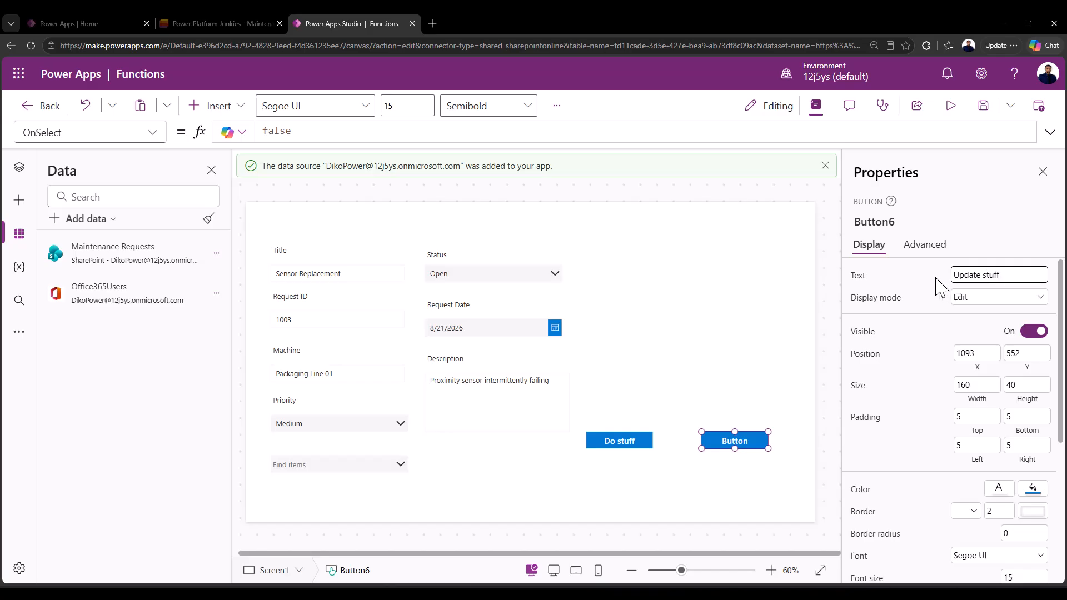
left_click(937, 278)
Replace the Update stuff button's OnSelect with the copied Patch formula that updates AssignedTo on the 'Maintenance Requests' record where RequestID = "1001".
left_click(251, 133)
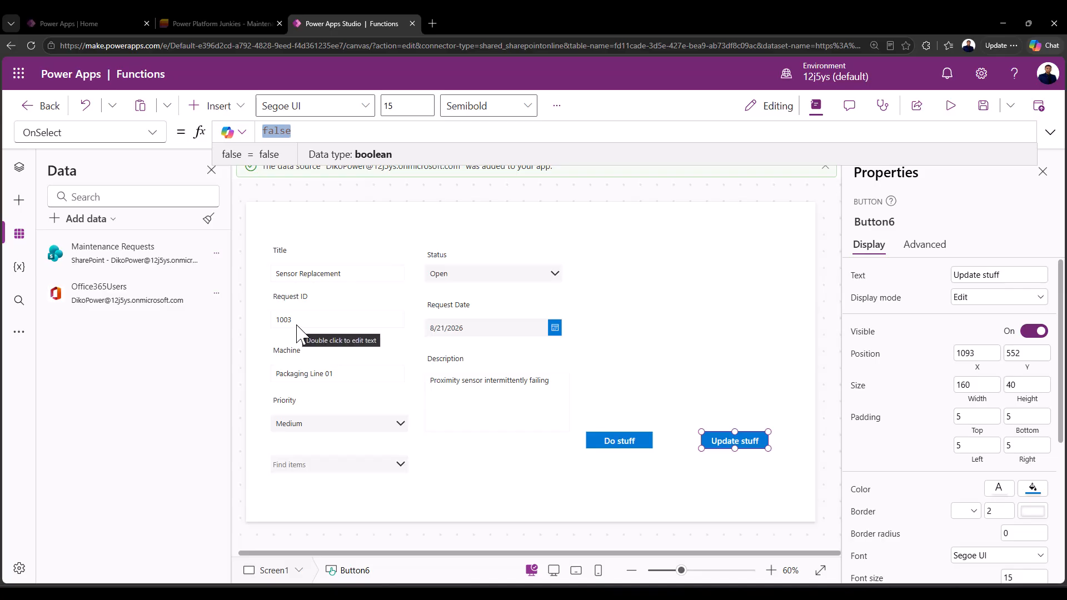
left_click(384, 134)
key("ctrl+v")
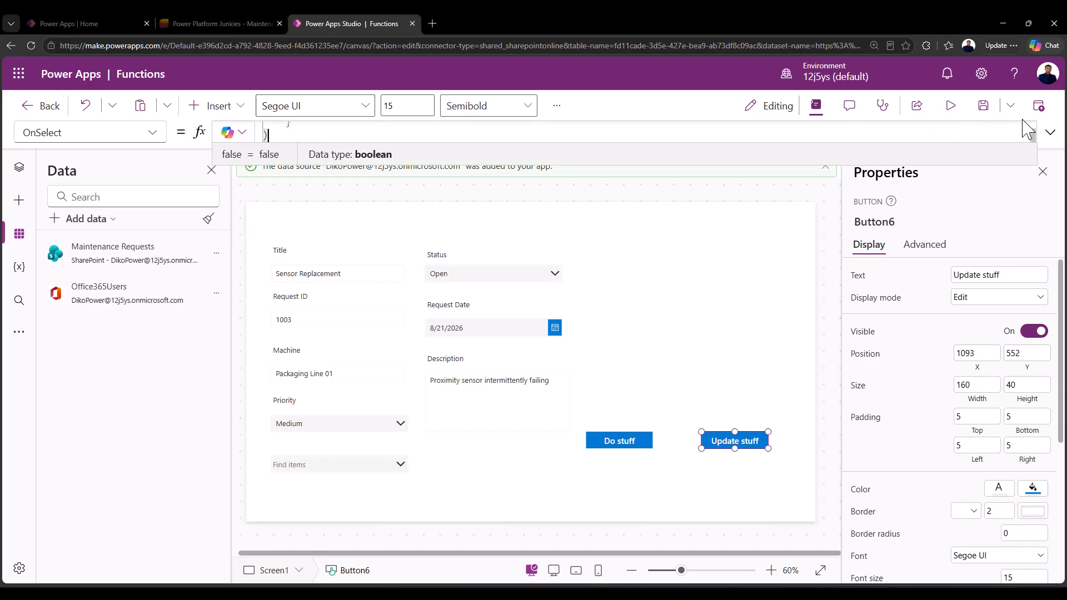
left_click(1051, 132)
scroll(461, 261, "up", 5)
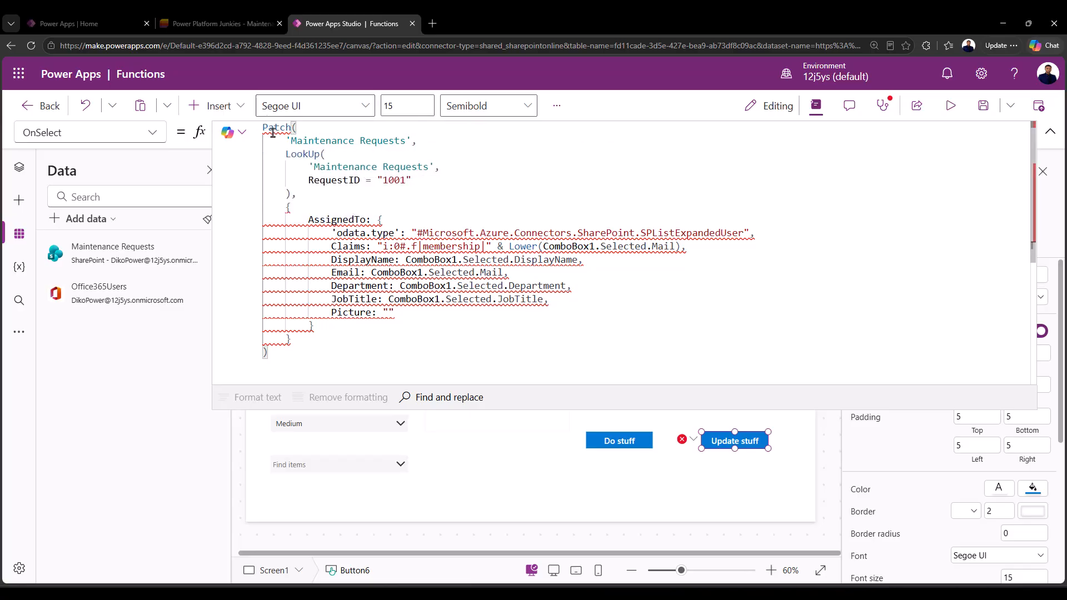
Examine the Patch formula's data source, LookUp record and AssignedTo fields, from odata.type and Claims through JobTitle.
left_click_drag(285, 140, 410, 142)
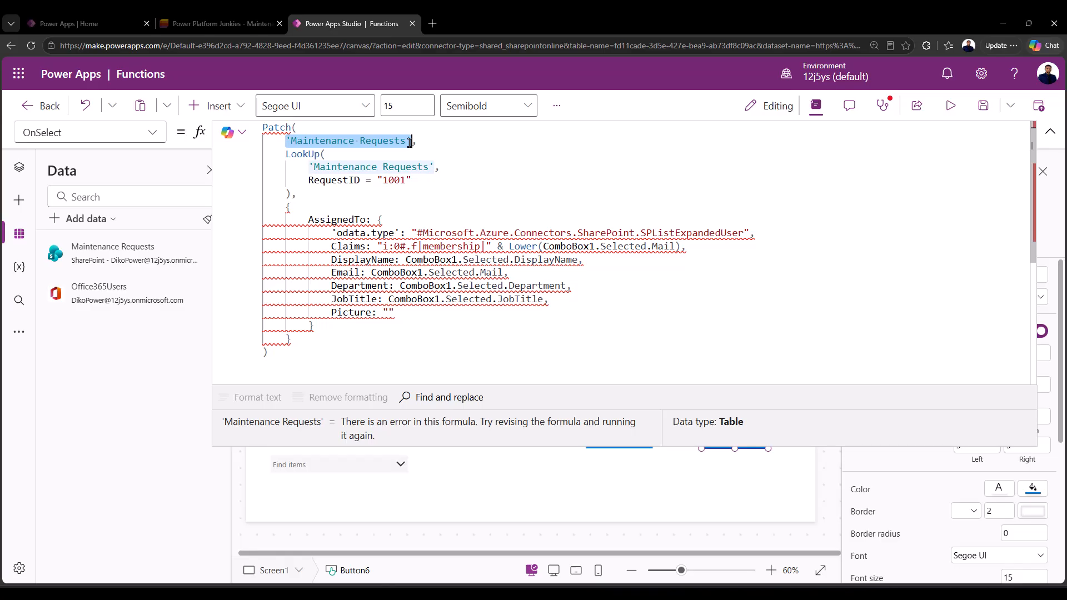
left_click(303, 156)
double_click(303, 156)
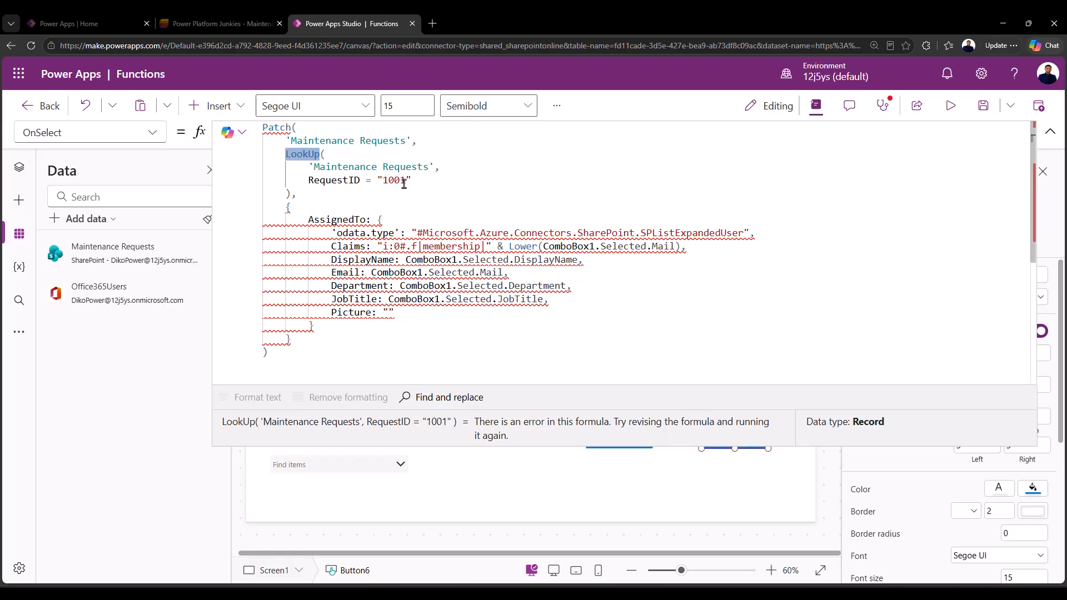
left_click(288, 207)
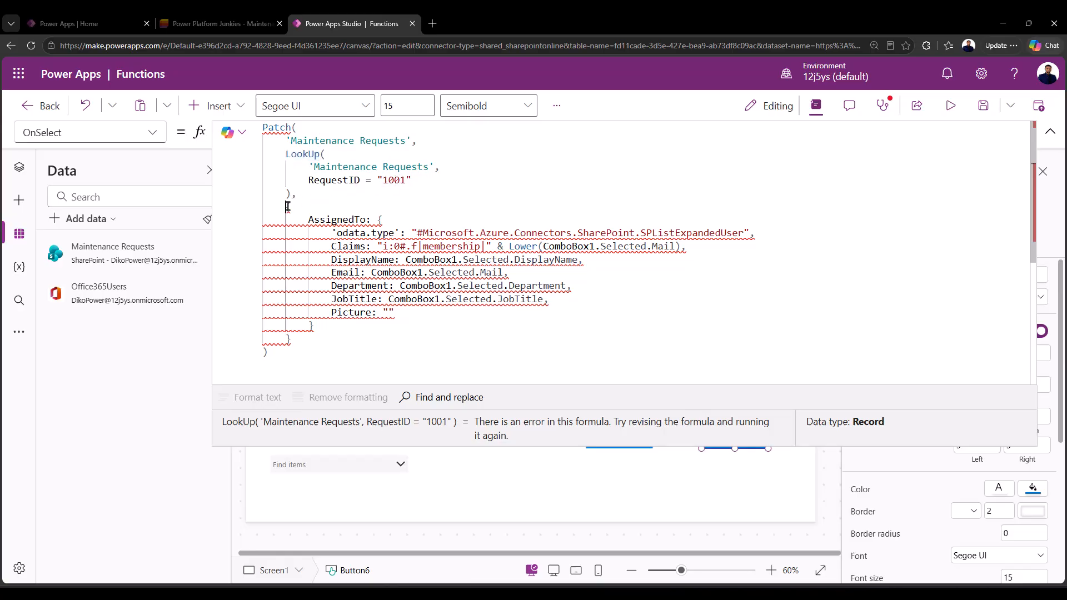
left_click_drag(288, 206, 317, 328)
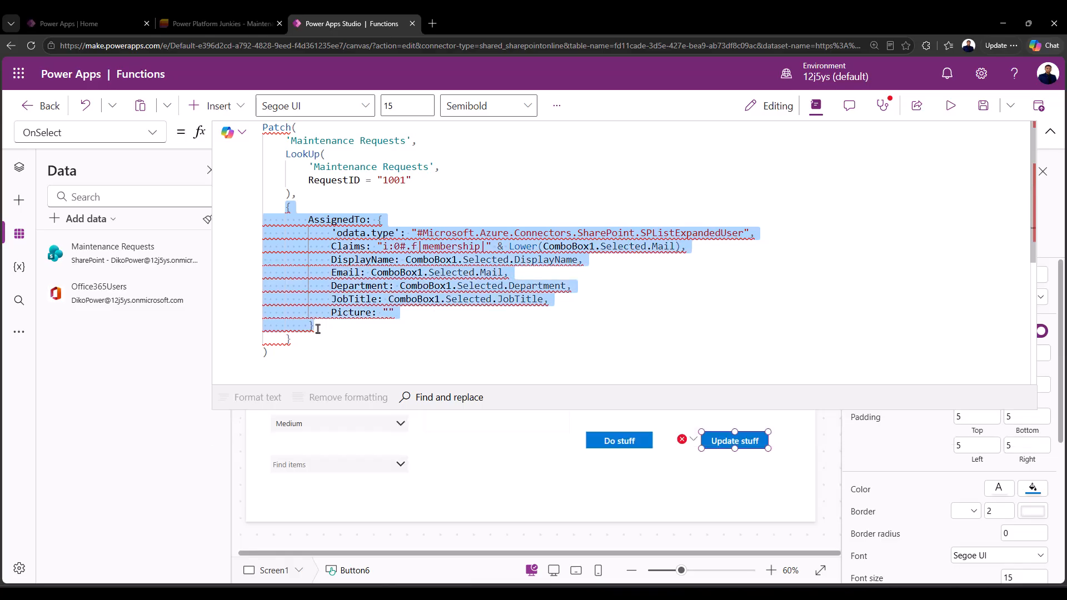
left_click(373, 233)
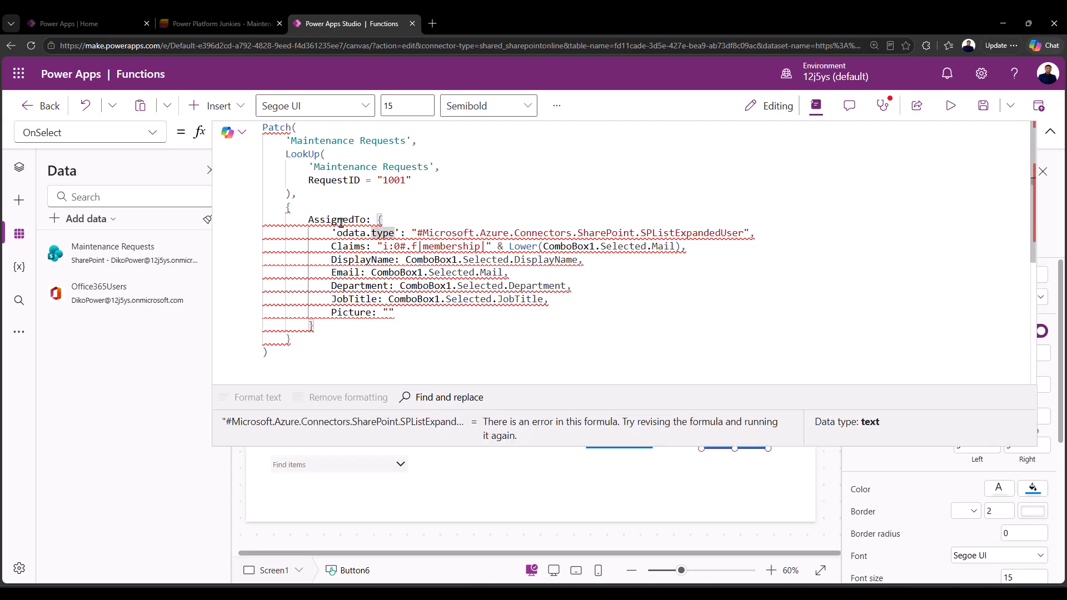
mouse_move(341, 223)
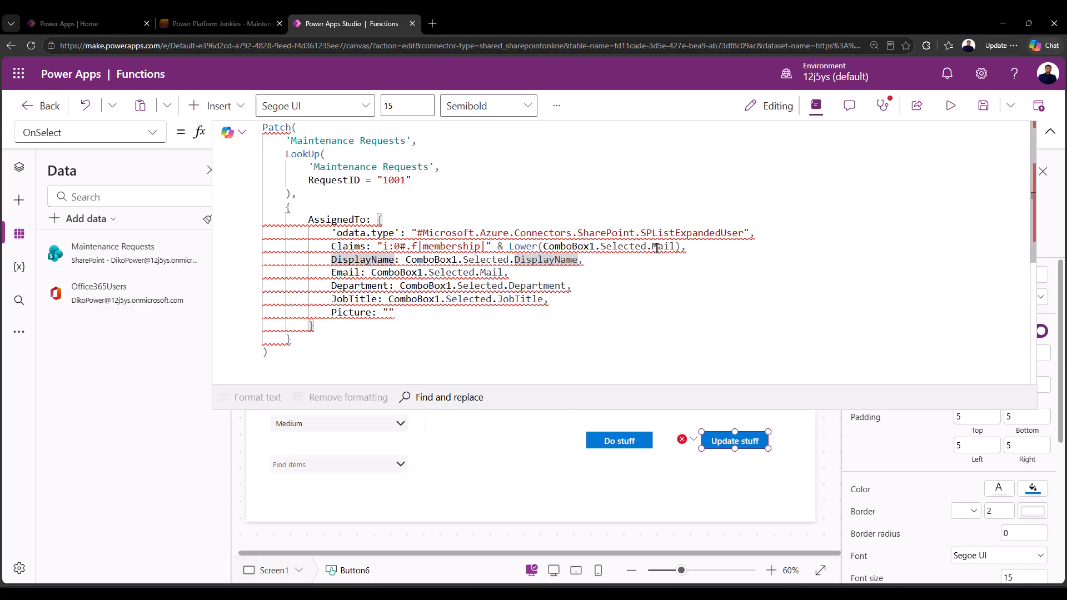
mouse_move(656, 247)
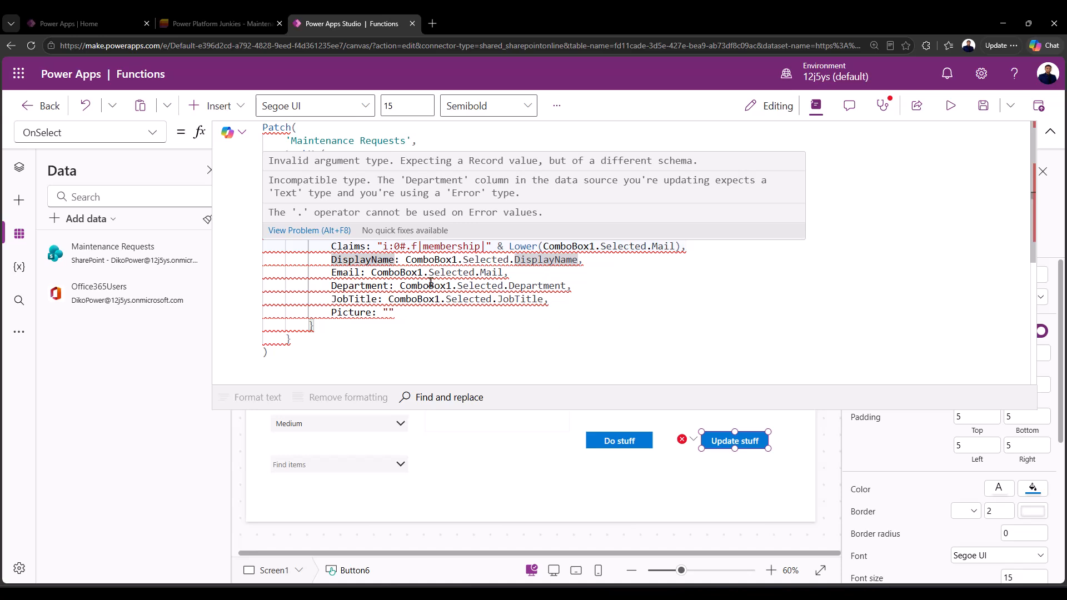
left_click(349, 274)
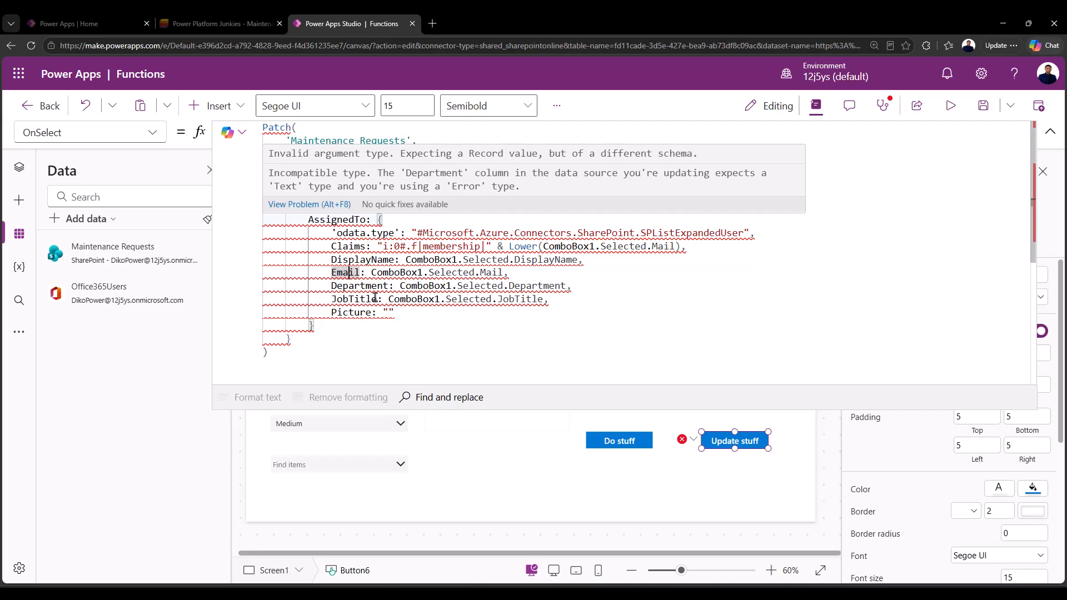
left_click(536, 298)
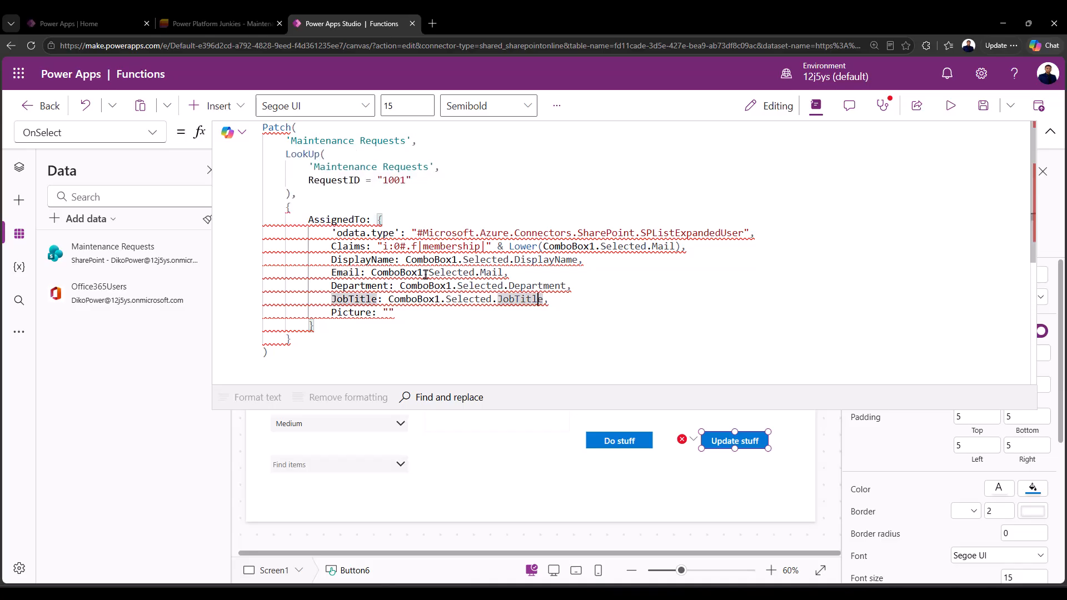
Change the combo box reference to ComboBox2 in the DisplayName and Email lines of the Patch formula.
left_click(456, 259)
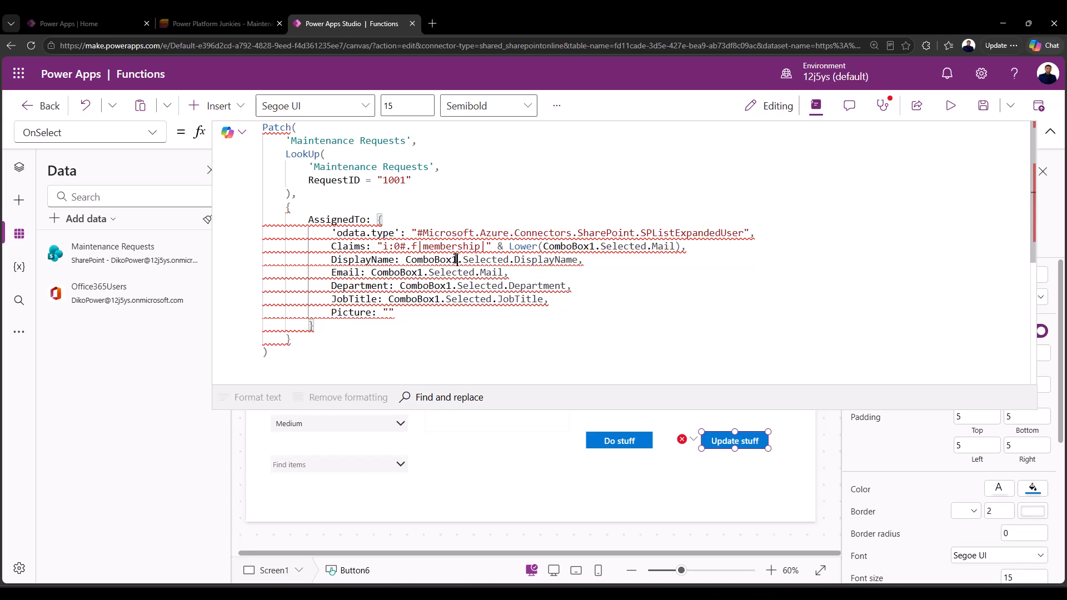
key("BackSpace")
type("2")
key("Down")
key("Left")
key("Left")
key("Left")
key("Left")
key("Left")
key("Left")
key("Left")
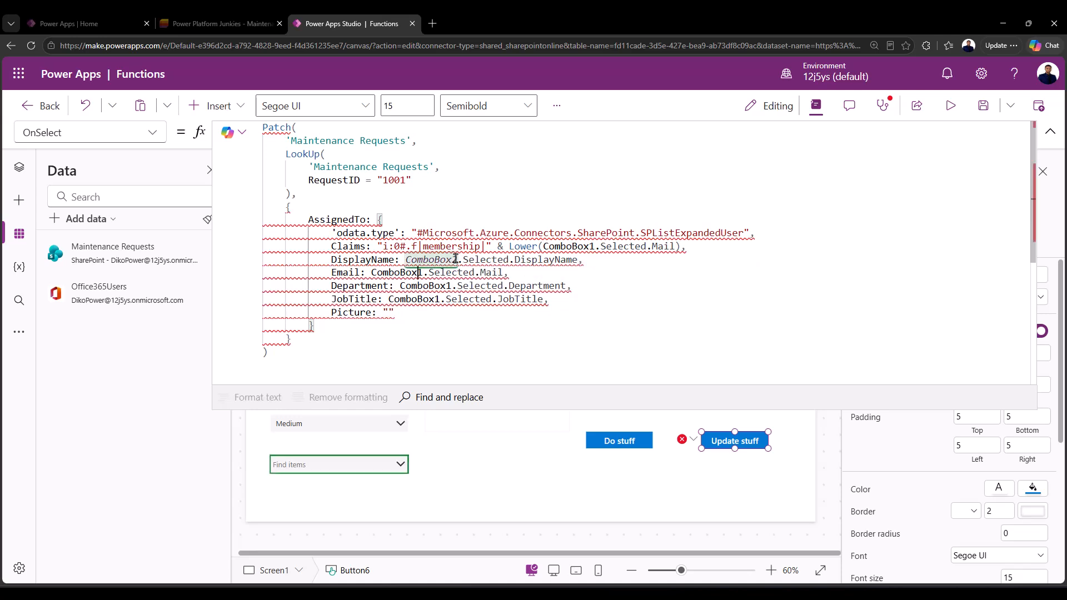
key("BackSpace")
type("2")
Point the Department and JobTitle lines of the Patch formula to ComboBox2.
key("Down")
key("Right")
key("Right")
key("Right")
key("Right")
key("BackSpace")
type("2")
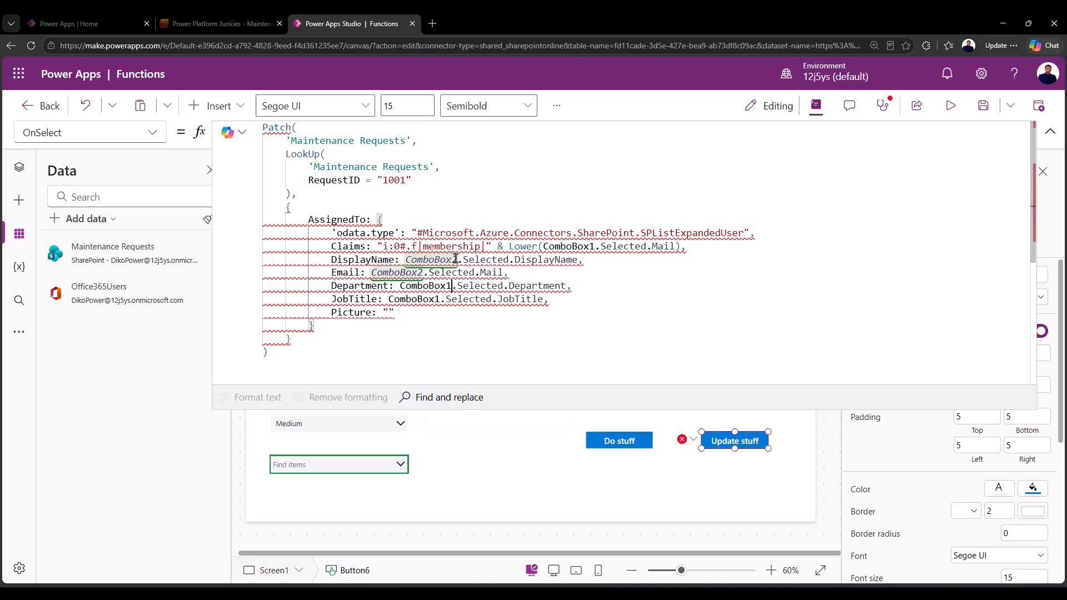
key("Down")
key("Left")
key("Left")
key("BackSpace")
type("2")
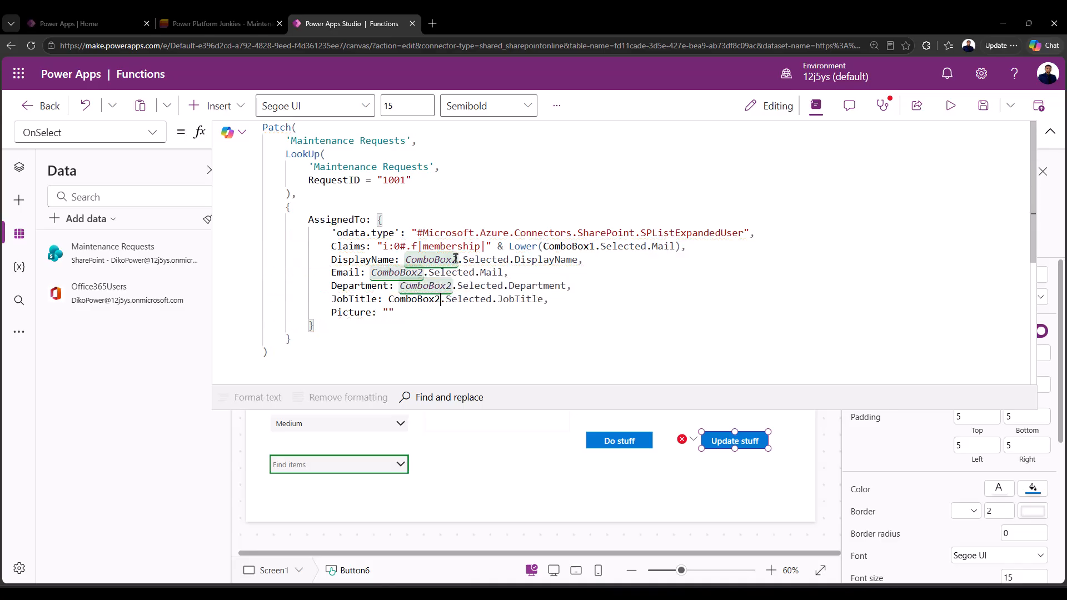
Replace ComboBox1 with ComboBox2 in the Claims line of the Patch formula and collapse the formula editor.
left_click(593, 247)
key("BackSpace")
type("2")
left_click(381, 326)
left_click(271, 351)
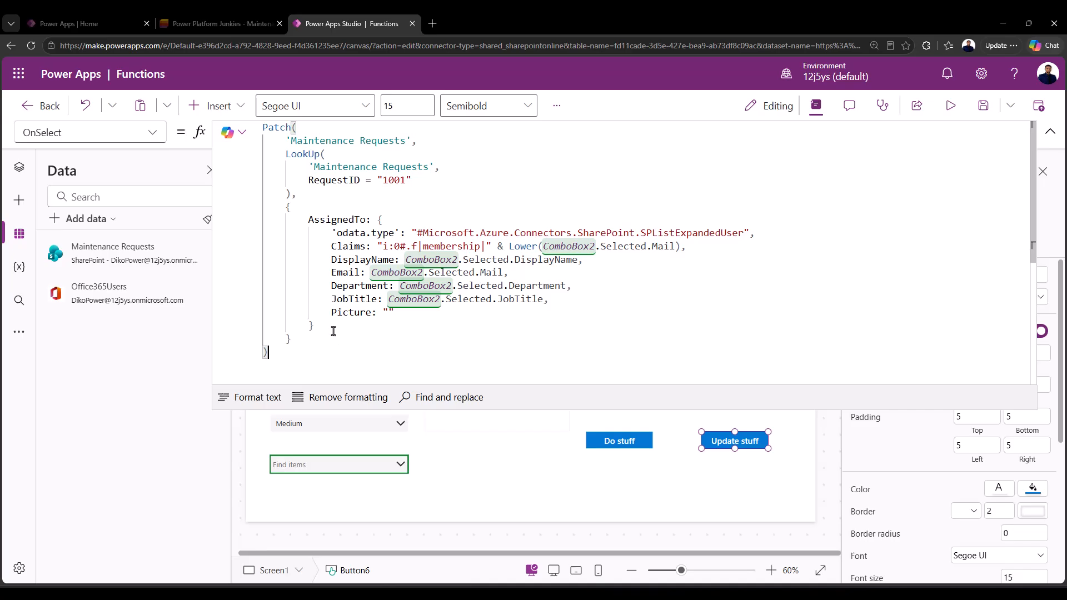
left_click(1050, 131)
Preview the app, choose a user in the combo box below Priority, and run the Update stuff button.
left_click(951, 107)
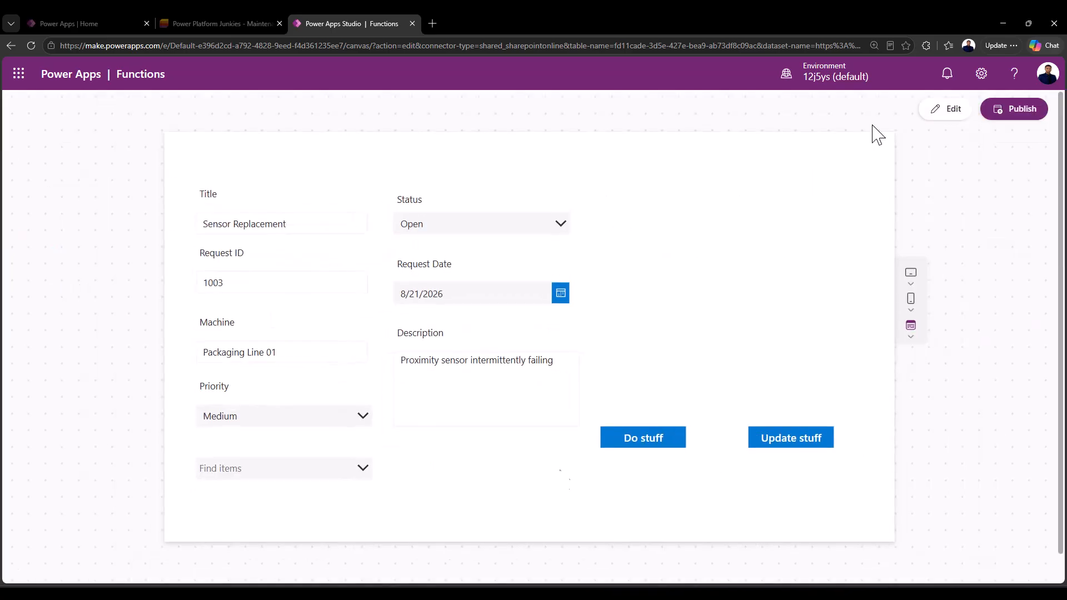
left_click(313, 473)
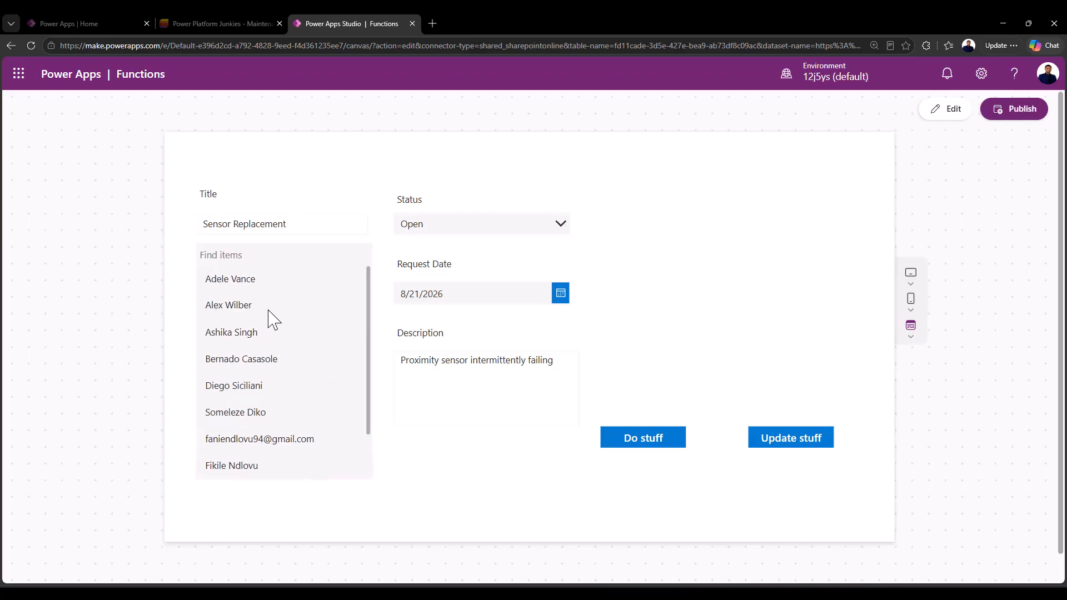
left_click(232, 416)
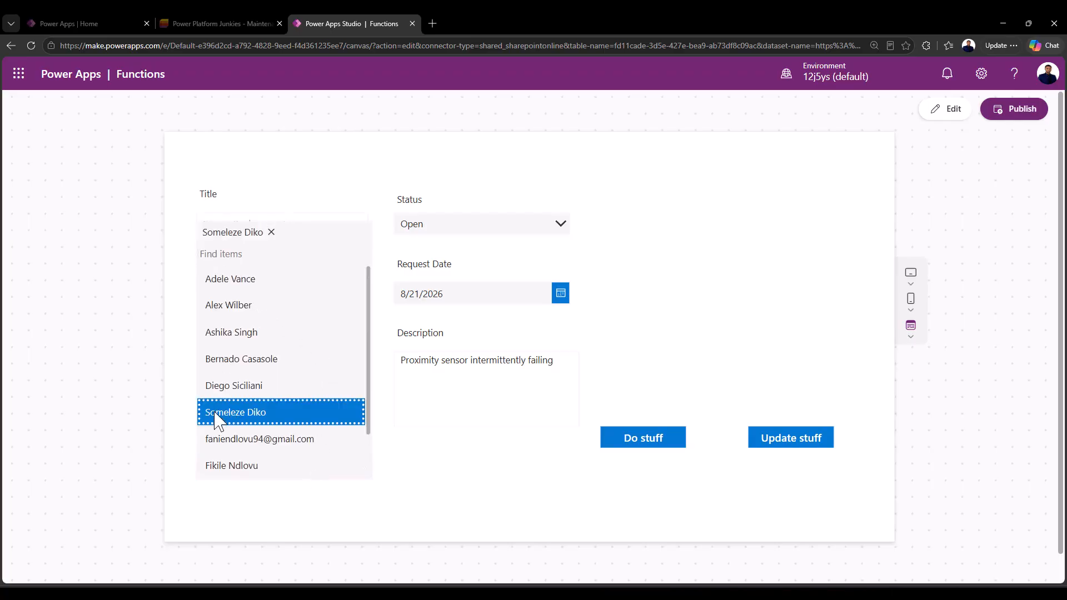
left_click(455, 457)
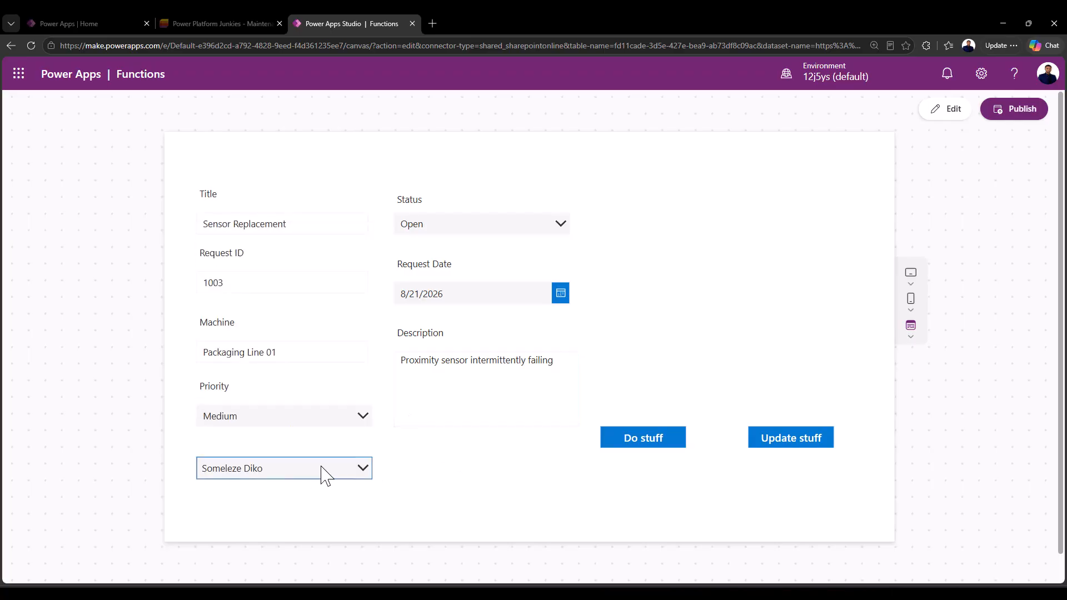
left_click(789, 443)
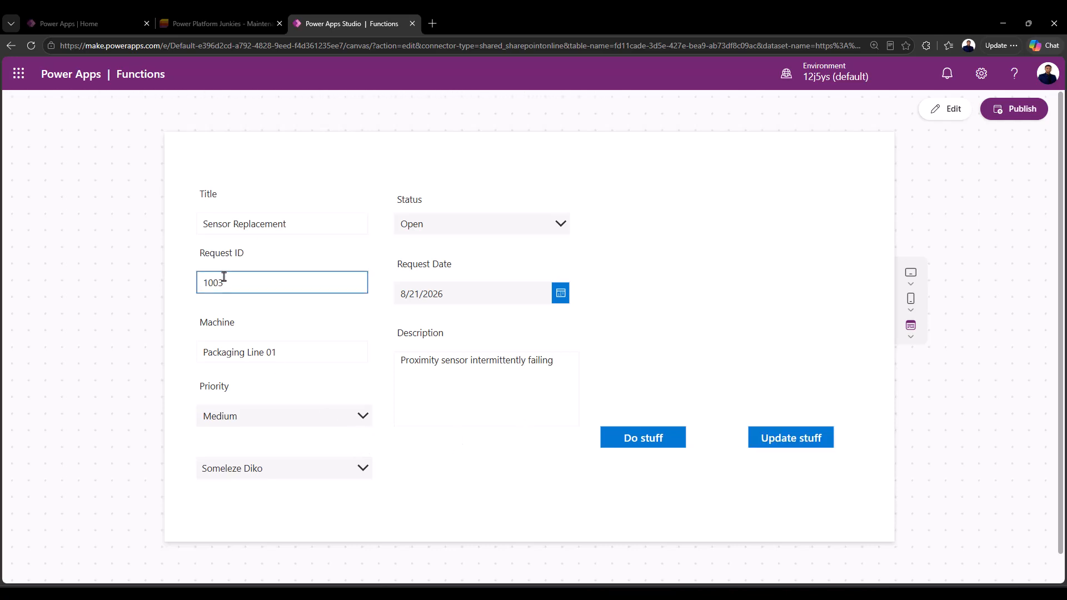
Switch to the Maintenance Requests list in Microsoft Lists and refresh it to check the AssignedTo value of request 1001.
left_click(207, 27)
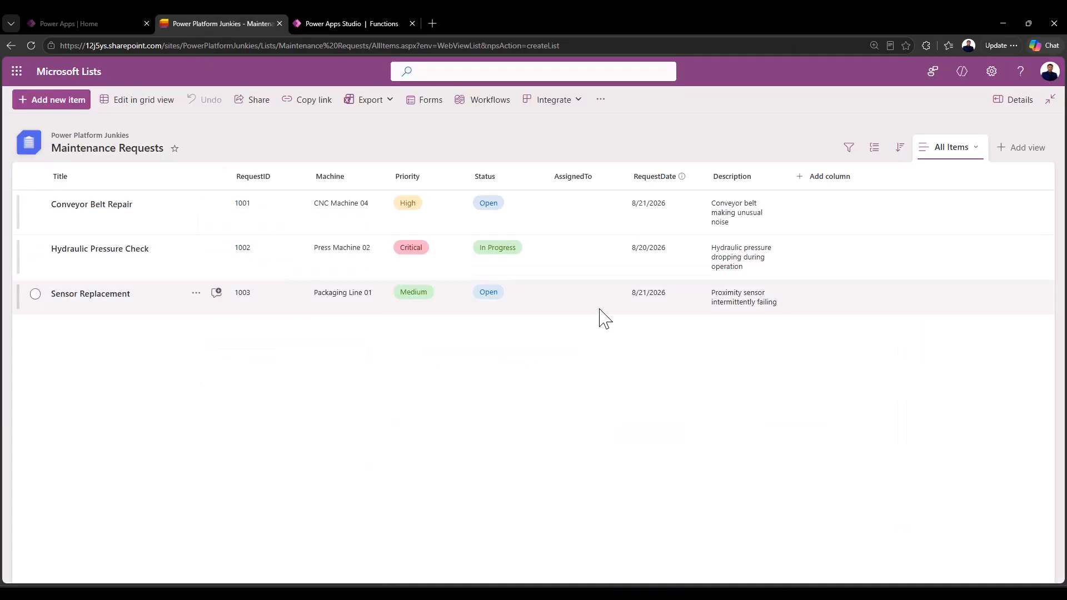
left_click(31, 45)
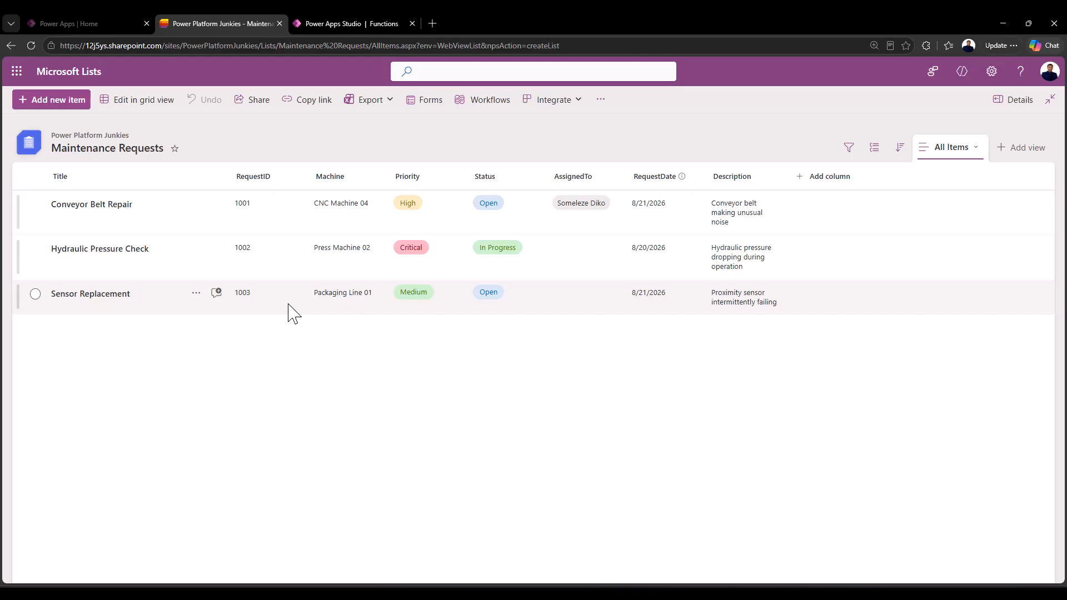
Return to editing the app in Power Apps Studio and open the Do stuff button's OnSelect formula in the expanded editor.
left_click(332, 25)
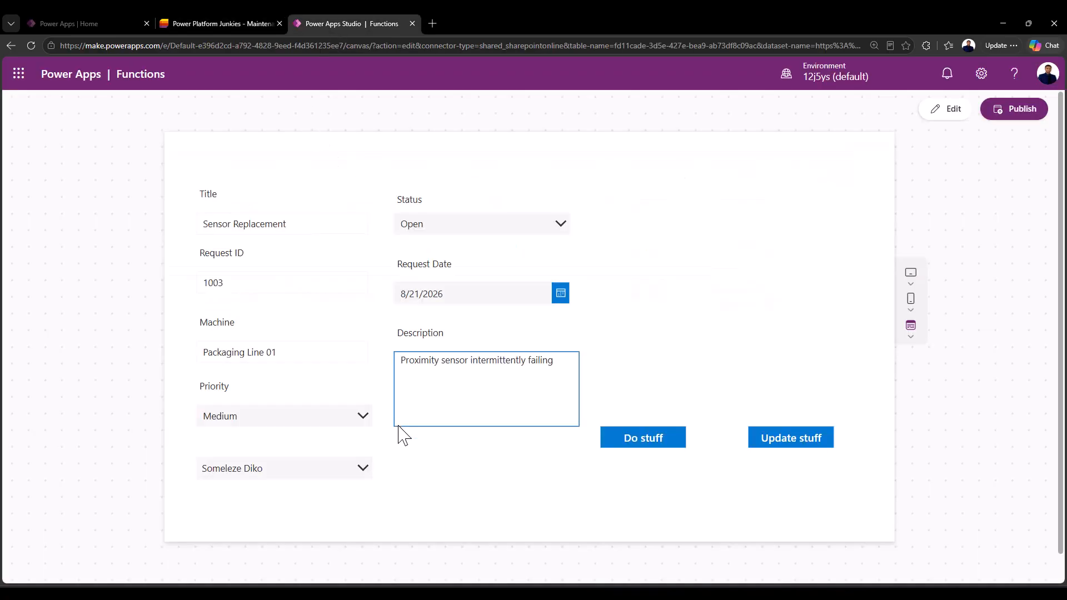
left_click(946, 109)
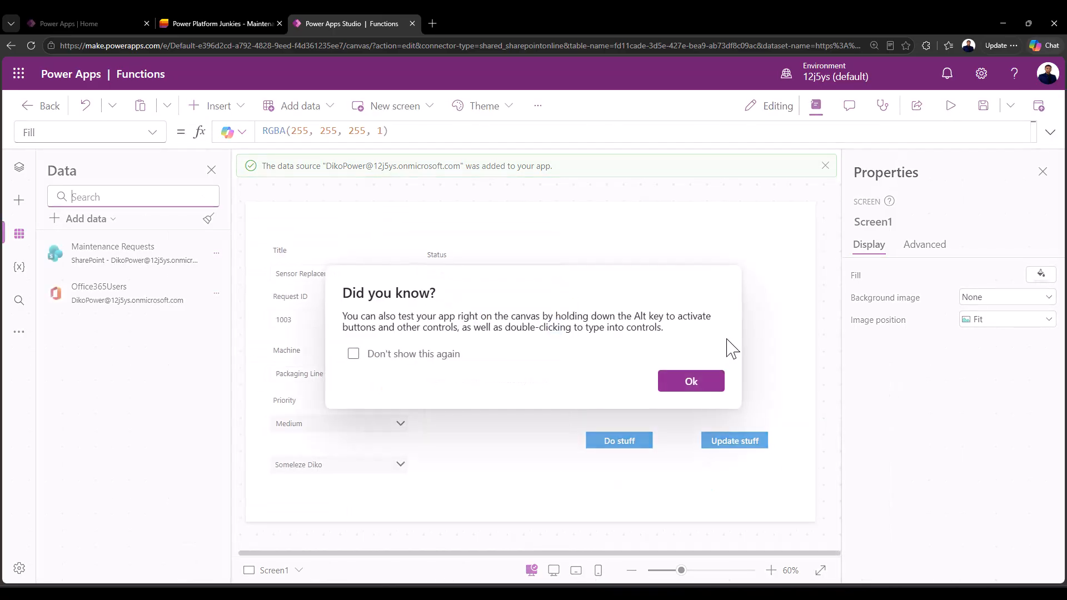
left_click(695, 389)
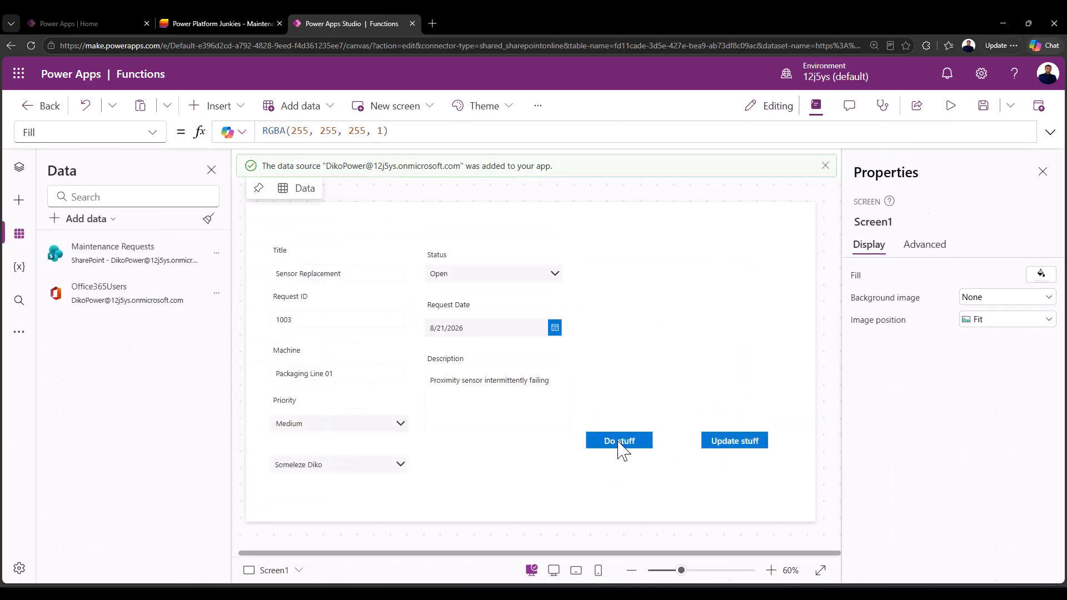
left_click(622, 441)
left_click(1050, 131)
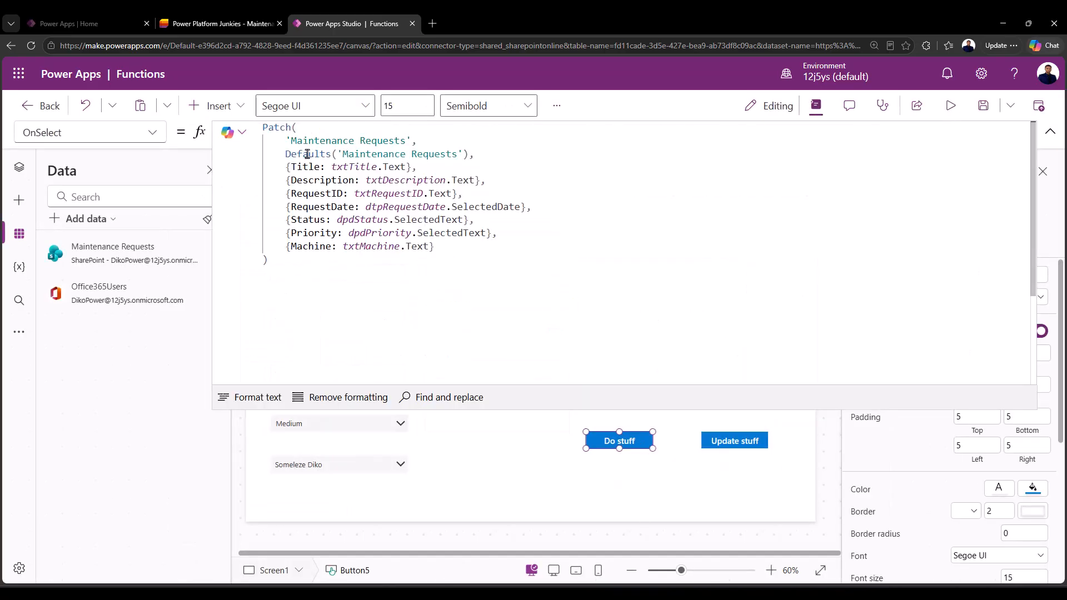
Examine the Defaults line in the Do stuff button's Patch formula and the LookUp on RequestID in the Update stuff button's formula.
triple_click(309, 154)
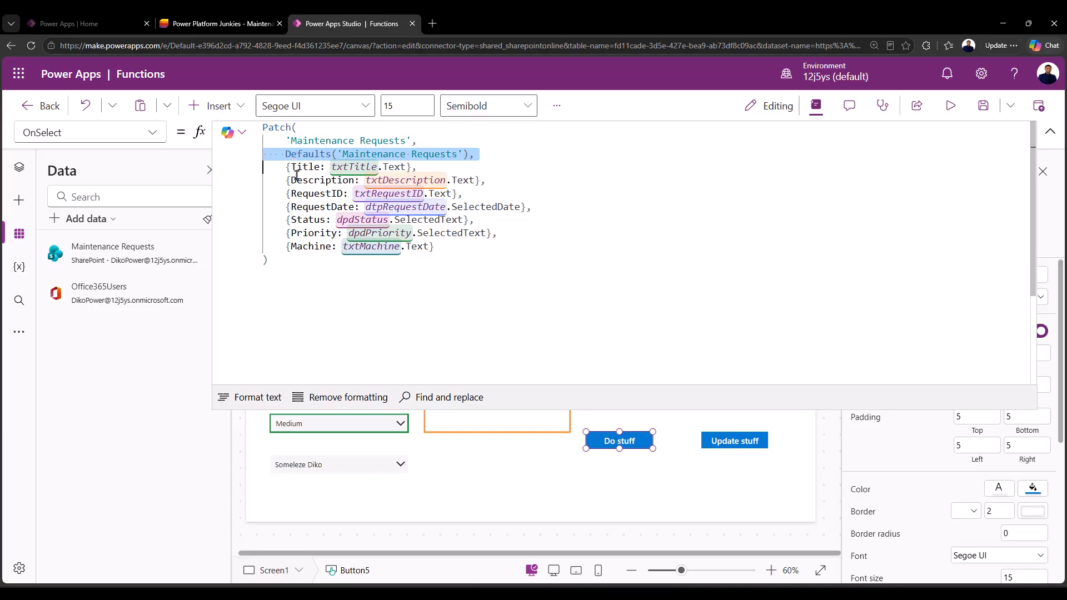
left_click(1049, 132)
left_click(738, 443)
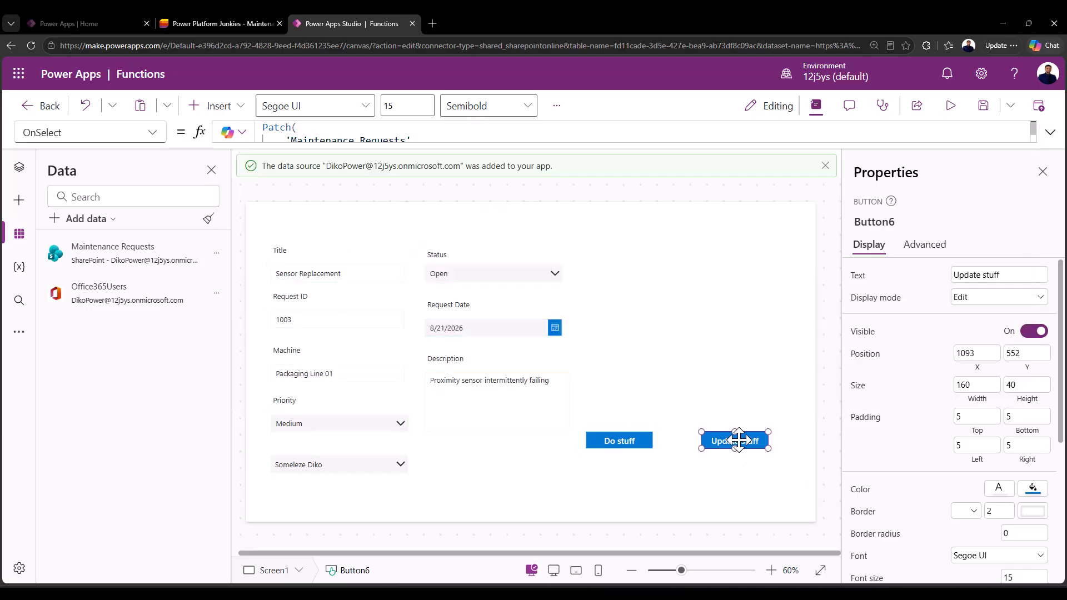
left_click(1049, 134)
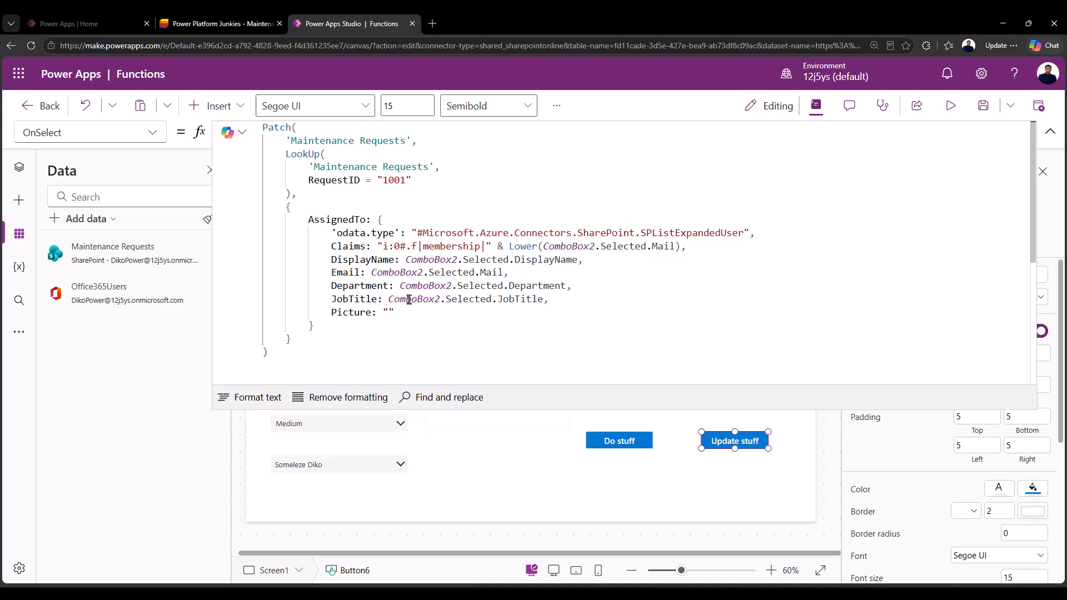
double_click(393, 181)
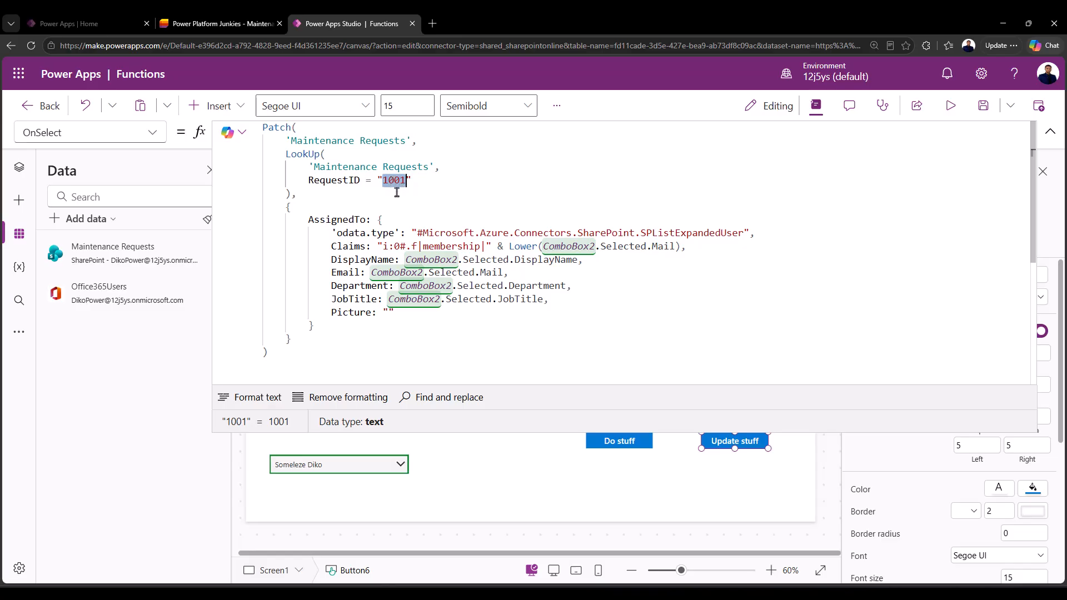
left_click(1050, 131)
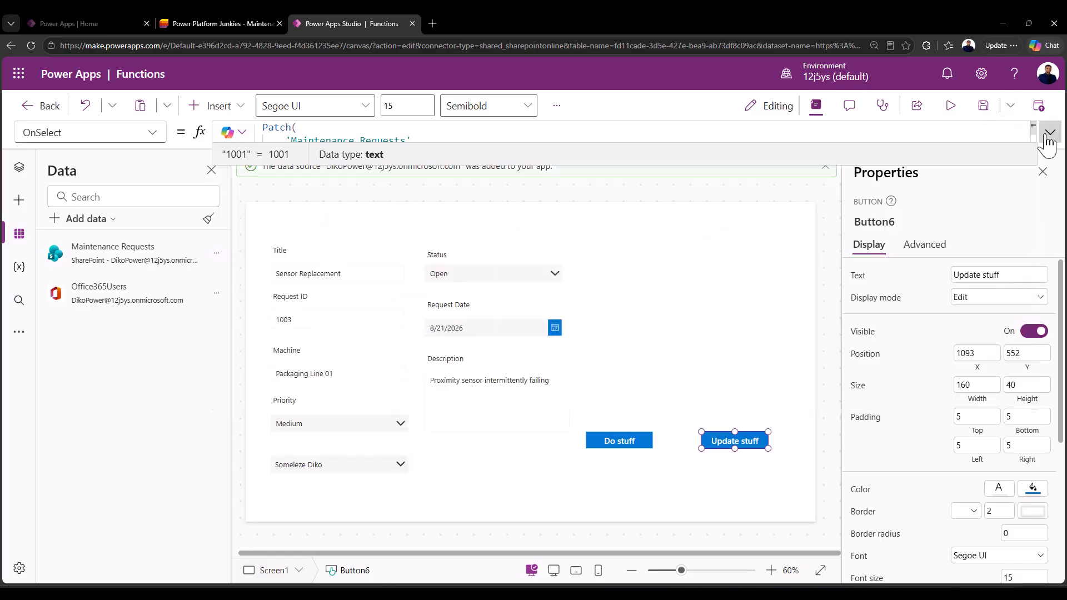
Look at the records gallery on MainScreen1 and add a new blank screen to the app.
left_click(19, 167)
left_click(119, 295)
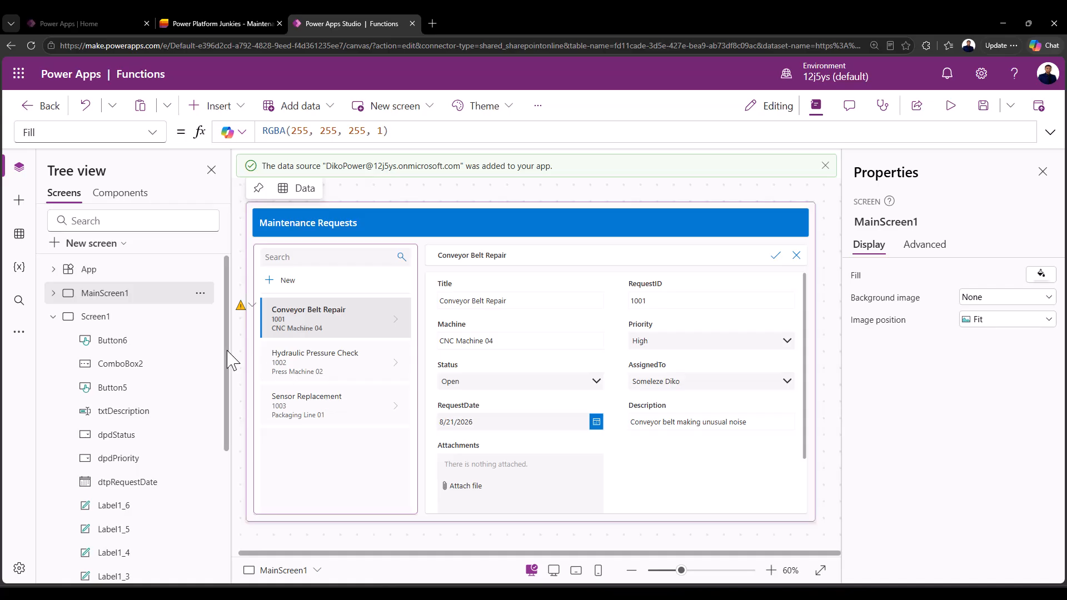
left_click(53, 317)
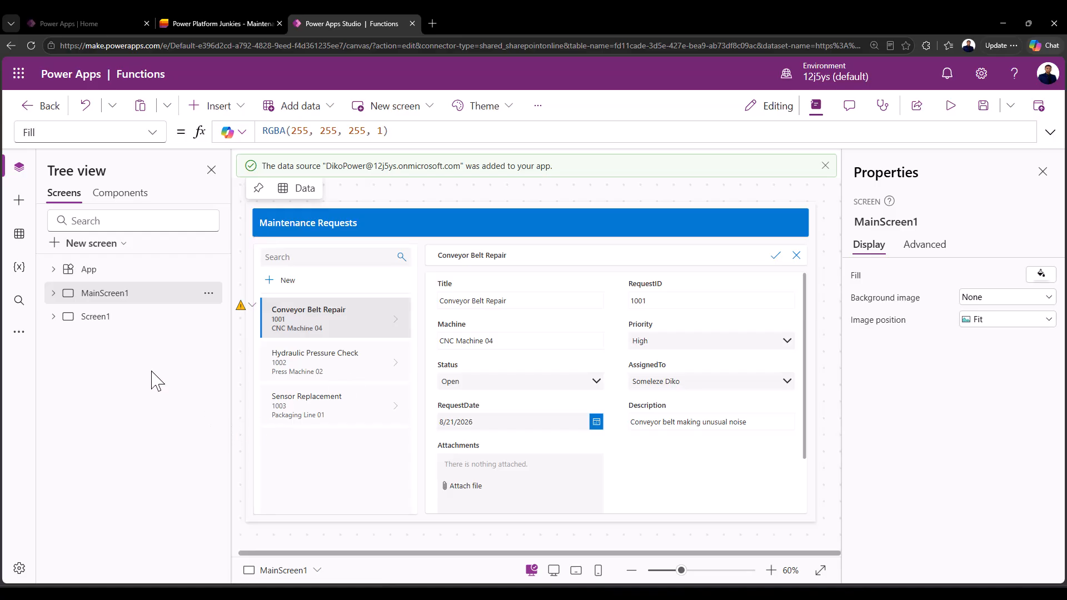
left_click(101, 323)
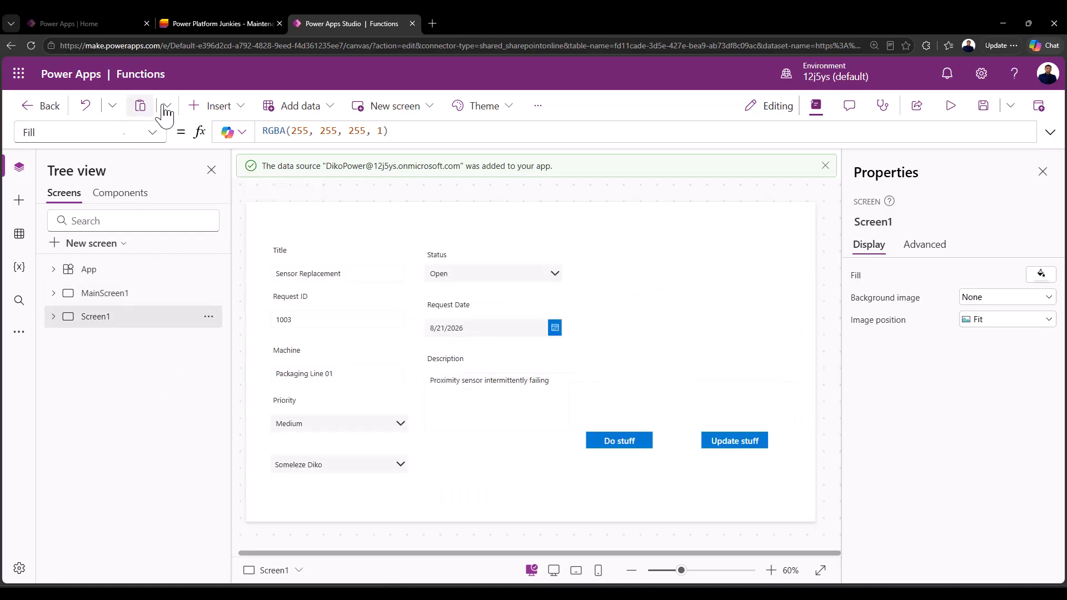
left_click(75, 243)
left_click(188, 255)
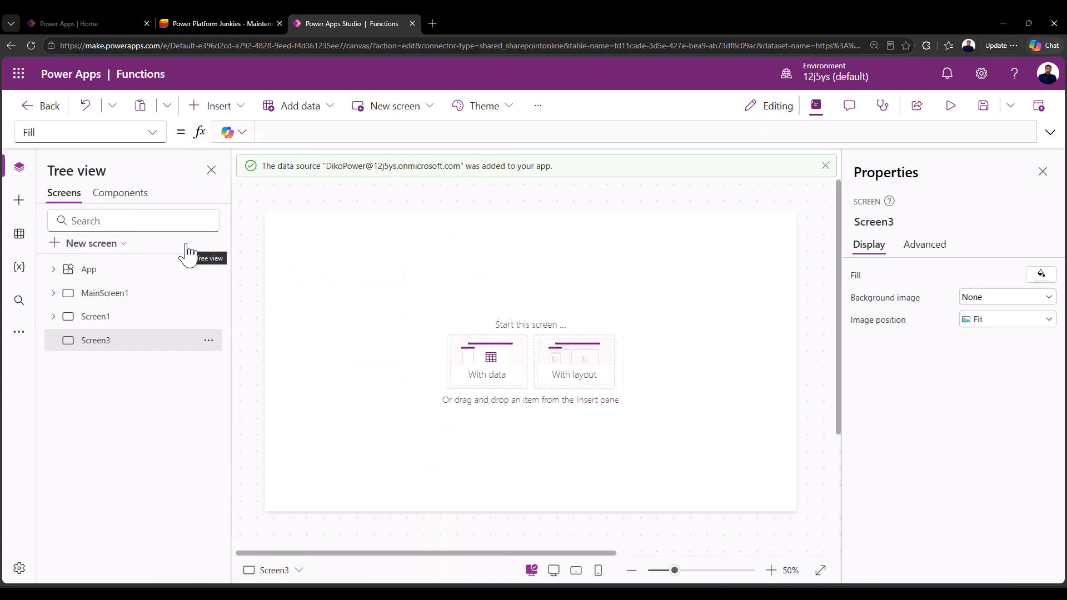
Copy the Office 365 users combo box from Screen1 onto the blank Screen3.
left_click(103, 323)
left_click(378, 447)
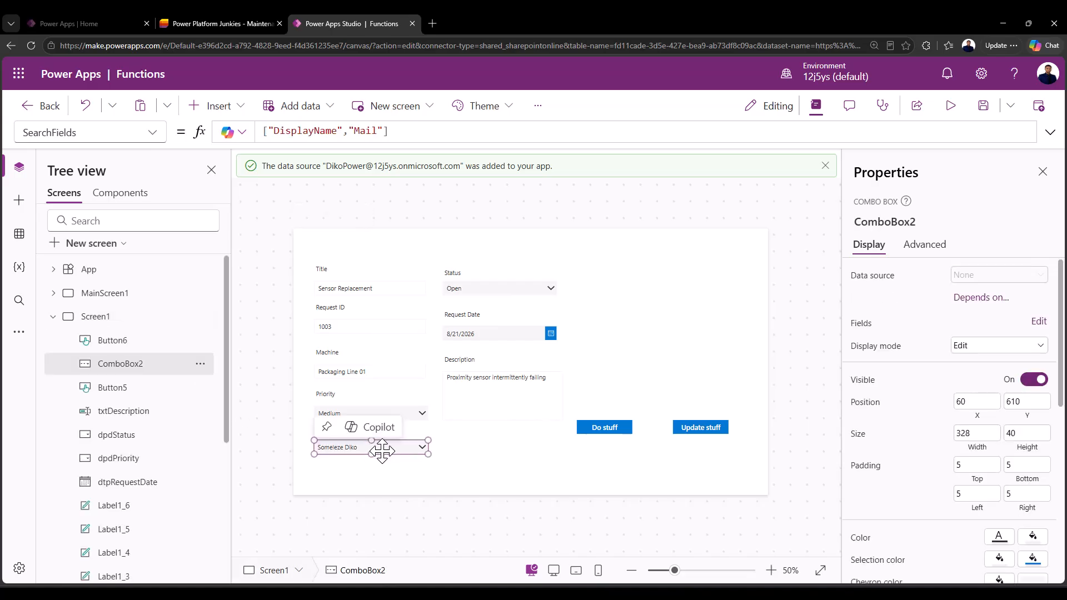
left_click(52, 316)
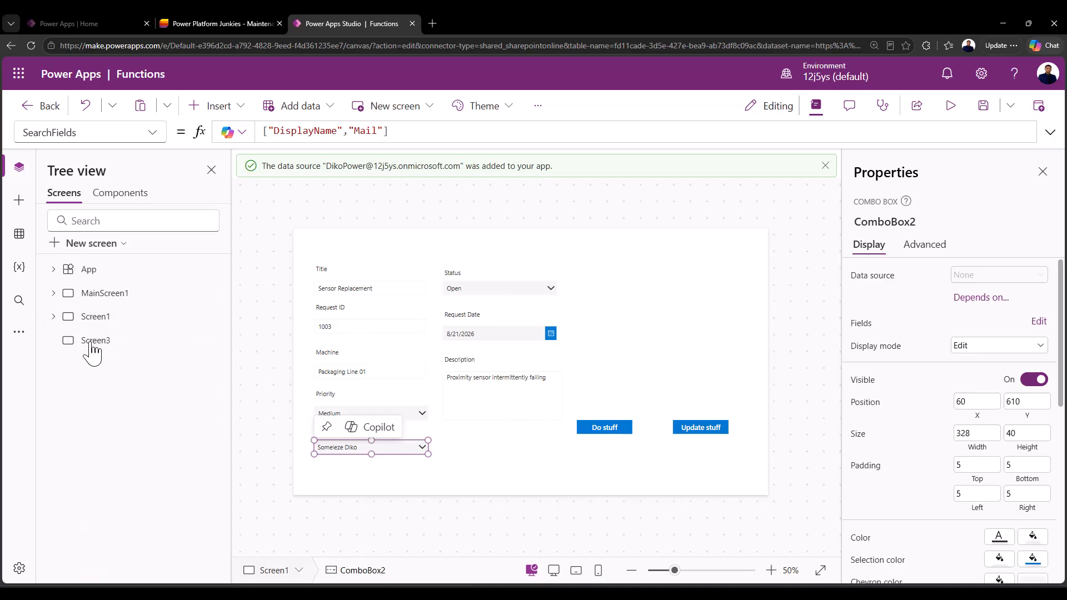
left_click(107, 346)
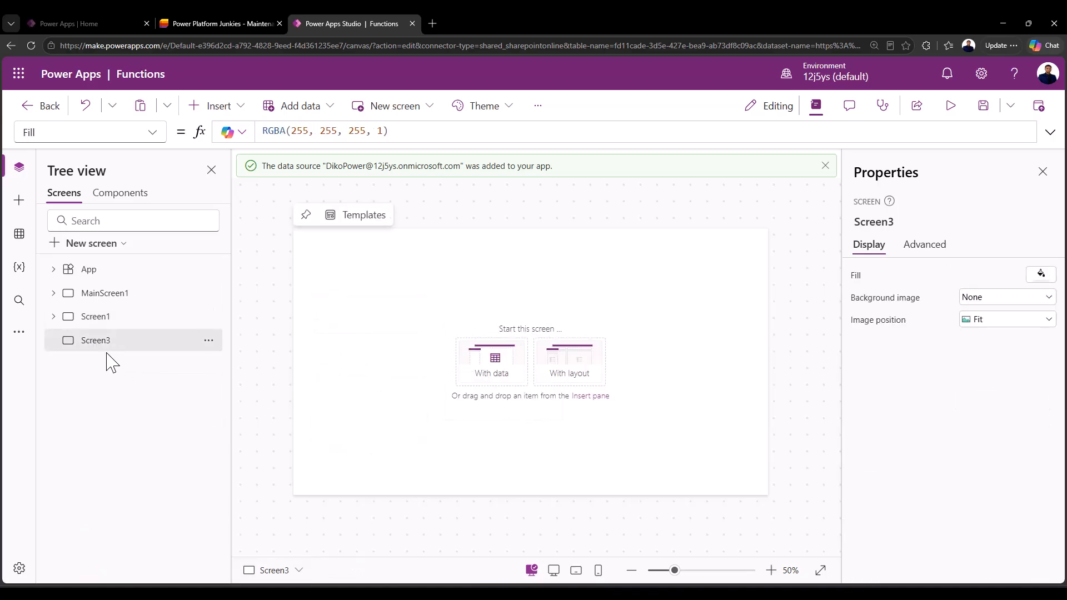
key("ctrl+v")
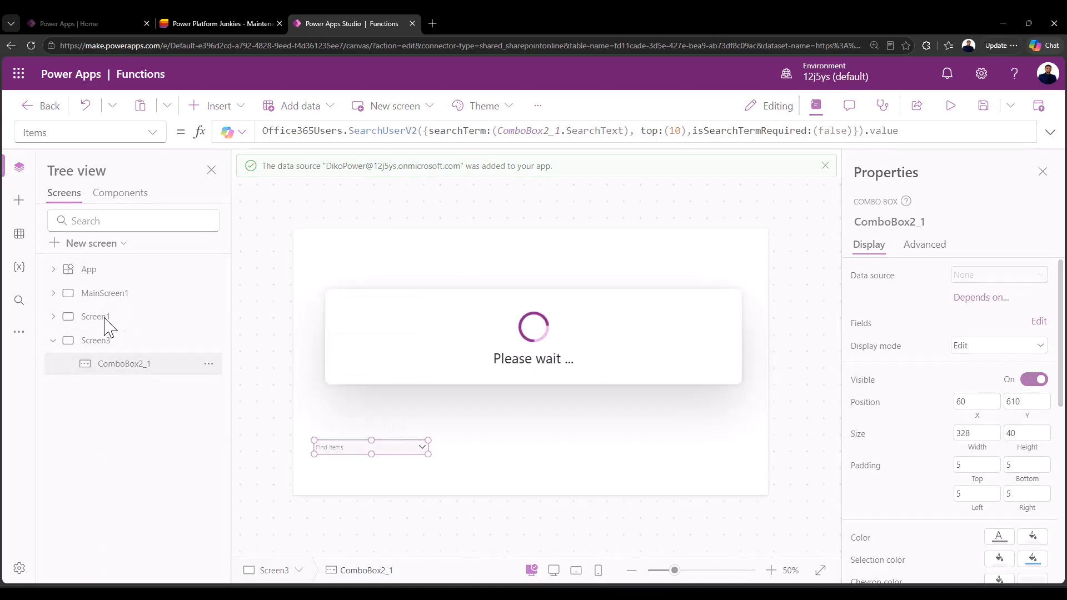
Copy the Update stuff button from Screen1 onto Screen3.
left_click(105, 320)
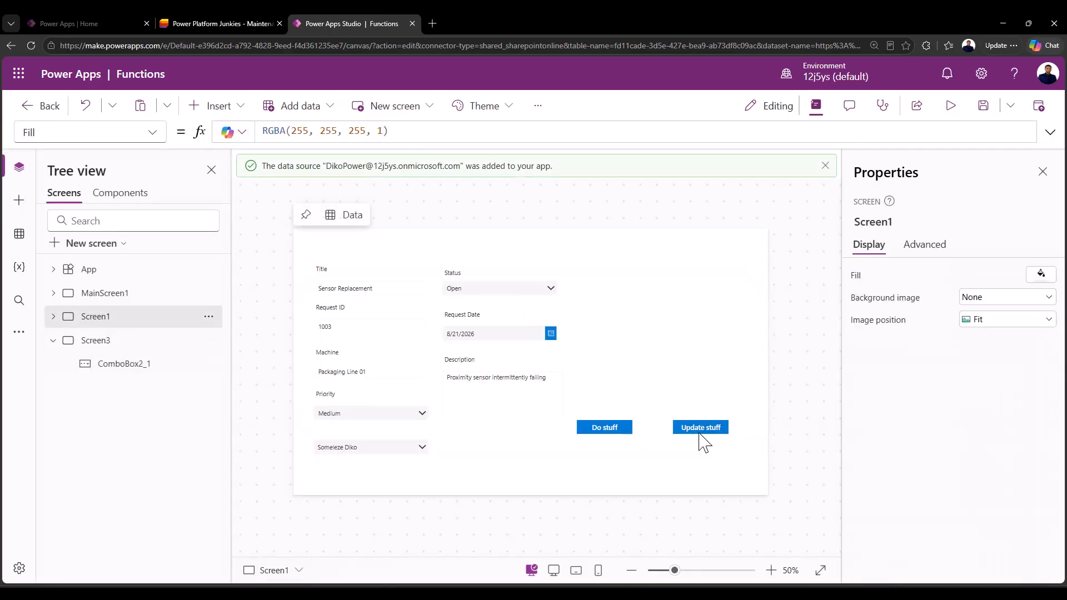
left_click(701, 430)
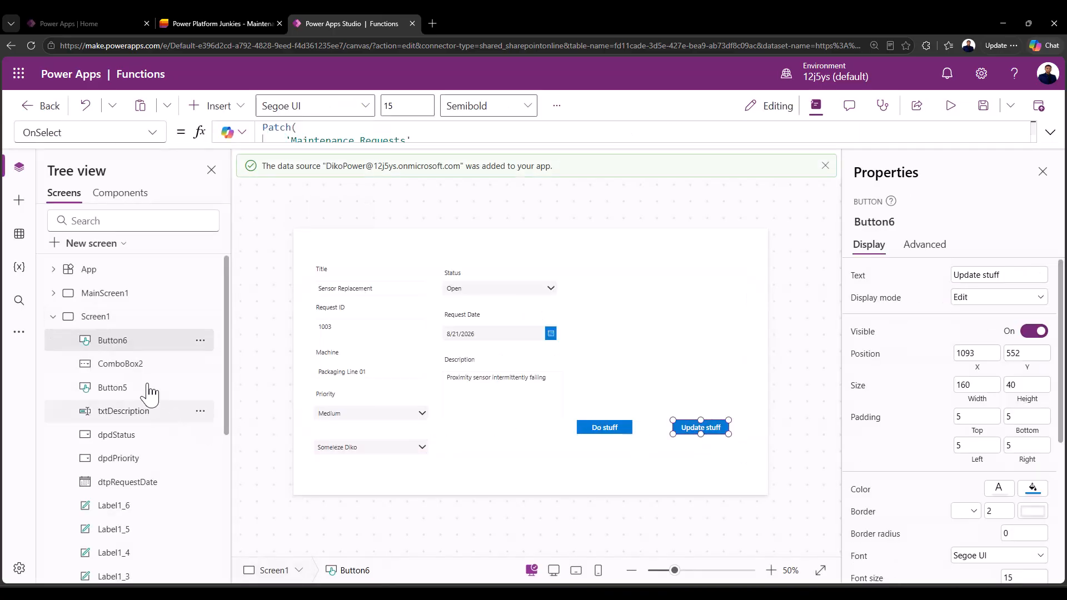
left_click(53, 316)
left_click(89, 342)
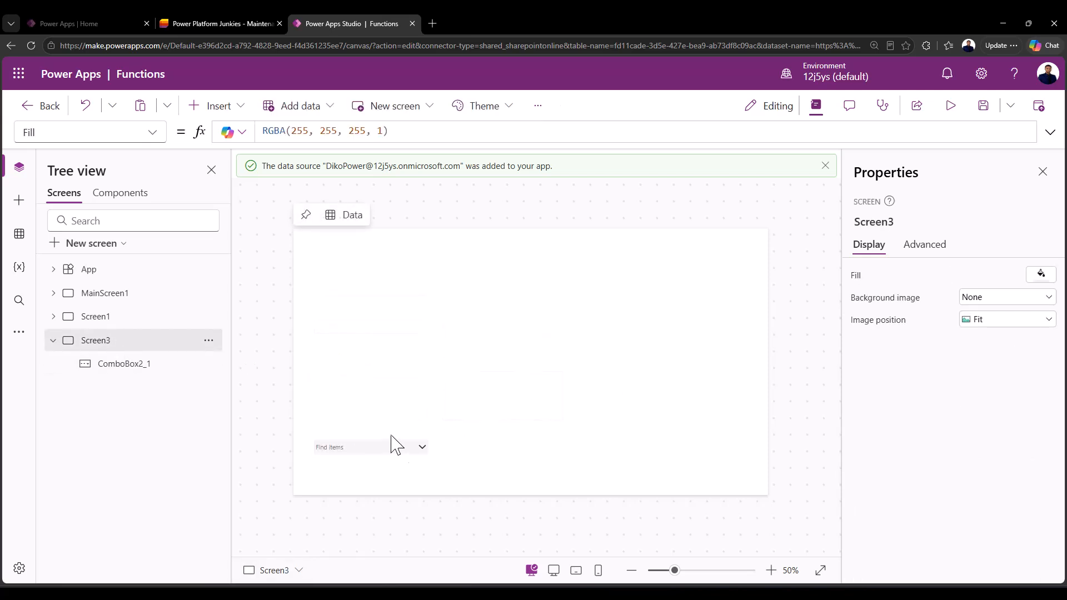
key("ctrl+v")
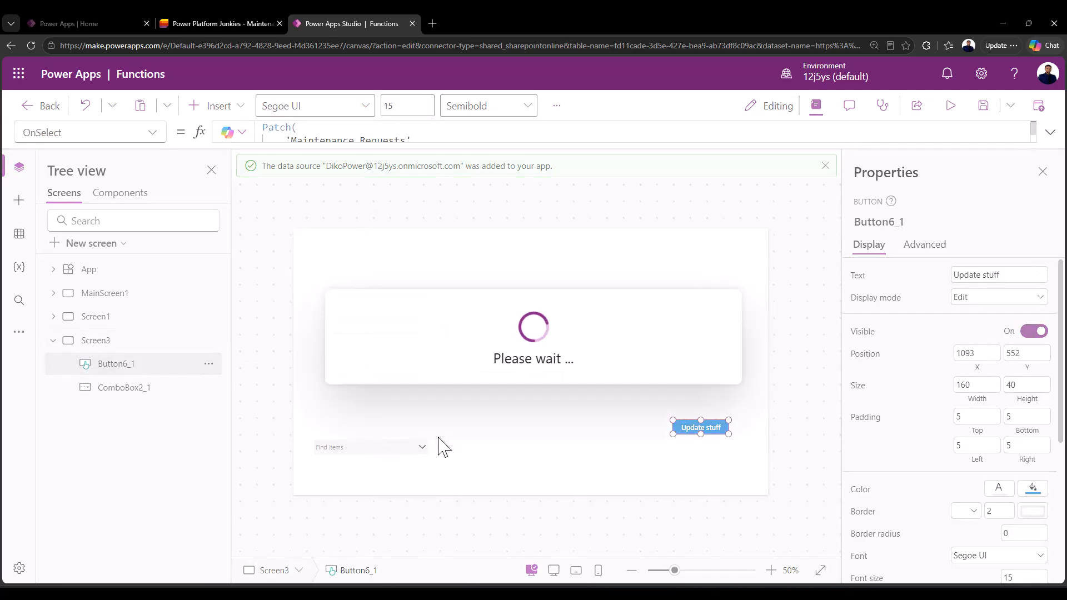
Move Screen3's combo box higher on the canvas and place the Update stuff button at about X 648, Y 471.
left_click(345, 447)
left_click_drag(344, 447, 346, 334)
left_click_drag(713, 433, 557, 399)
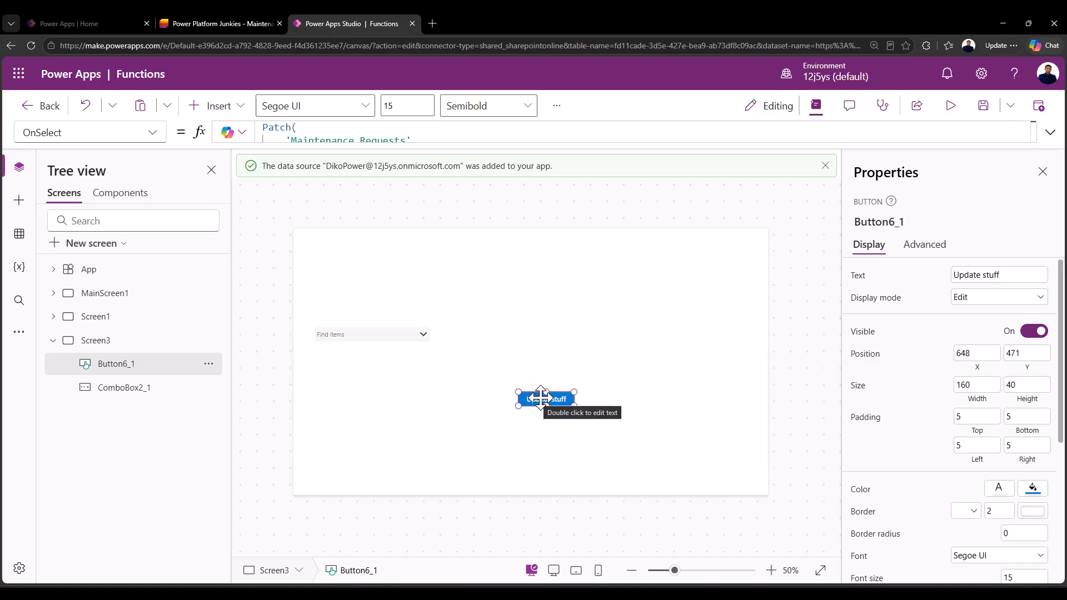
Replace the LookUp expression in the Patch formula of Screen3's Update stuff button with RecordsGallery1.Selected and collapse the formula editor.
left_click(1051, 134)
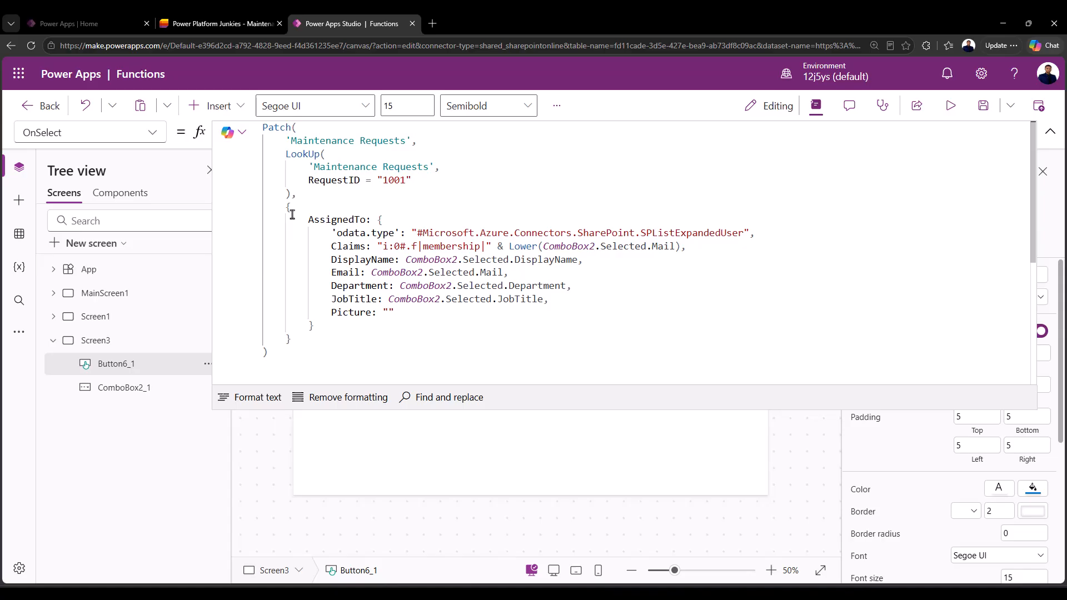
left_click_drag(290, 196, 280, 158)
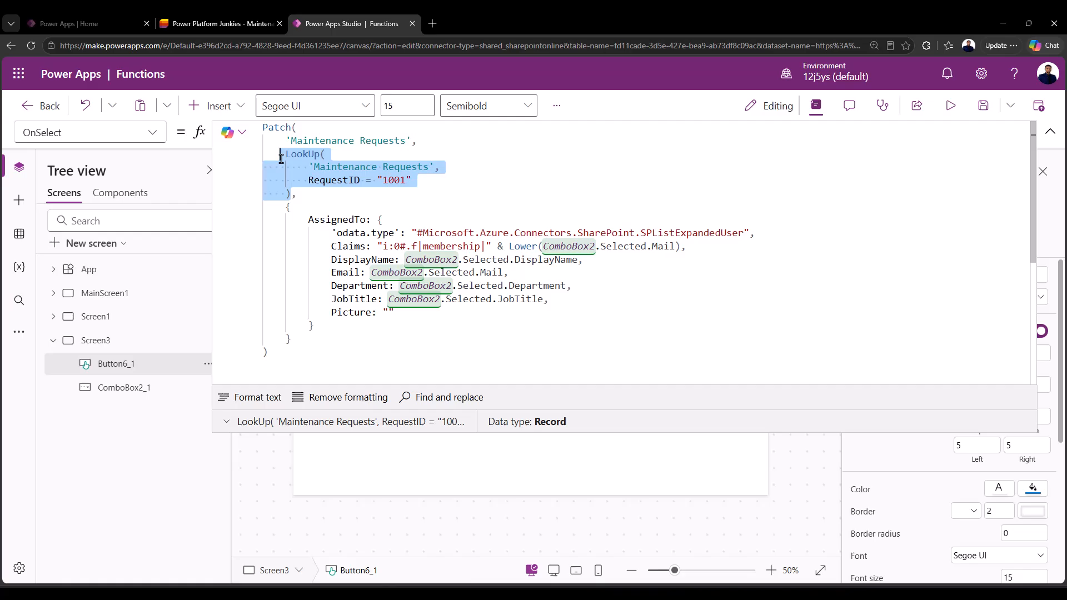
key("Delete")
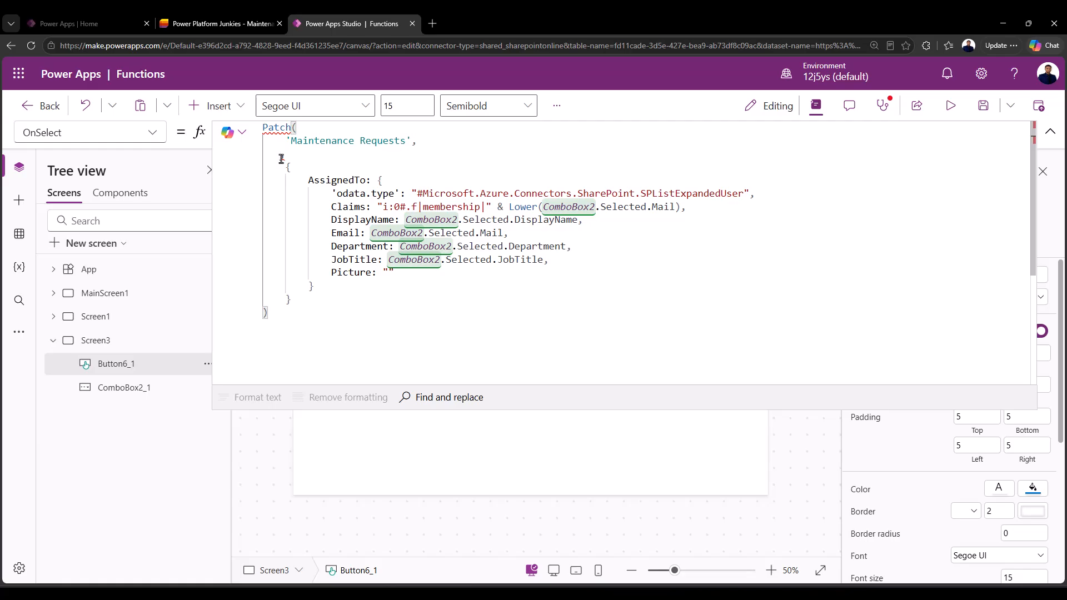
type("Record,")
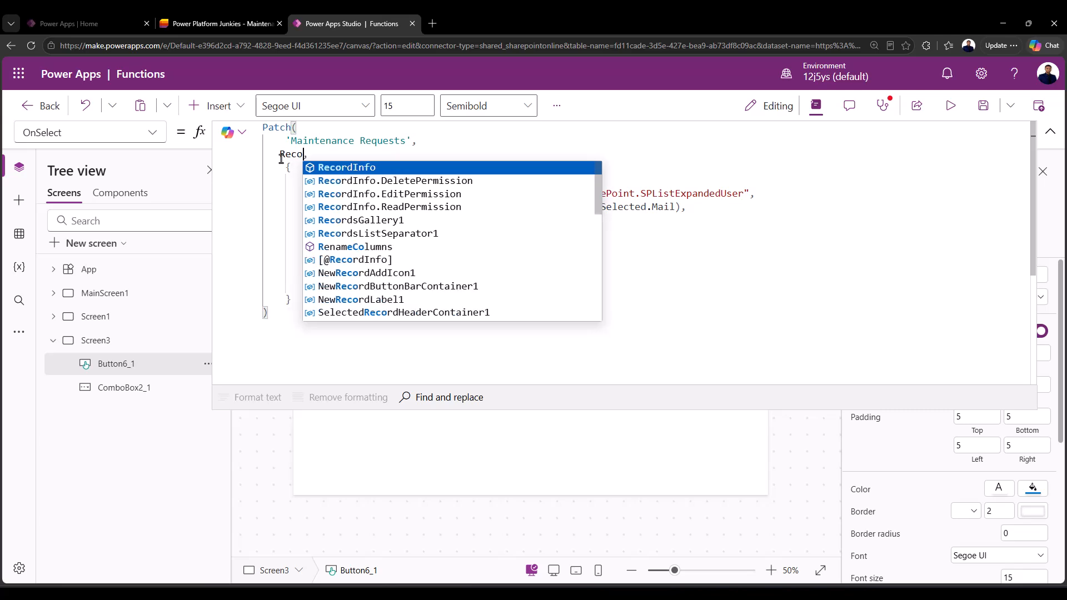
key("Down")
key("Down")
key("Down")
key("Down")
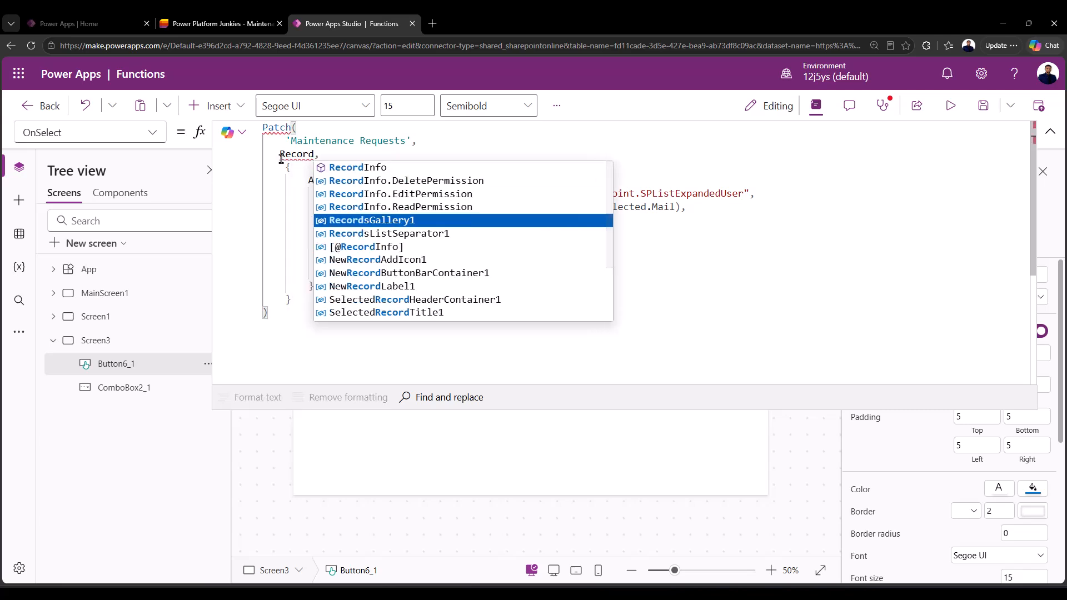
key("Tab")
type(".Sele")
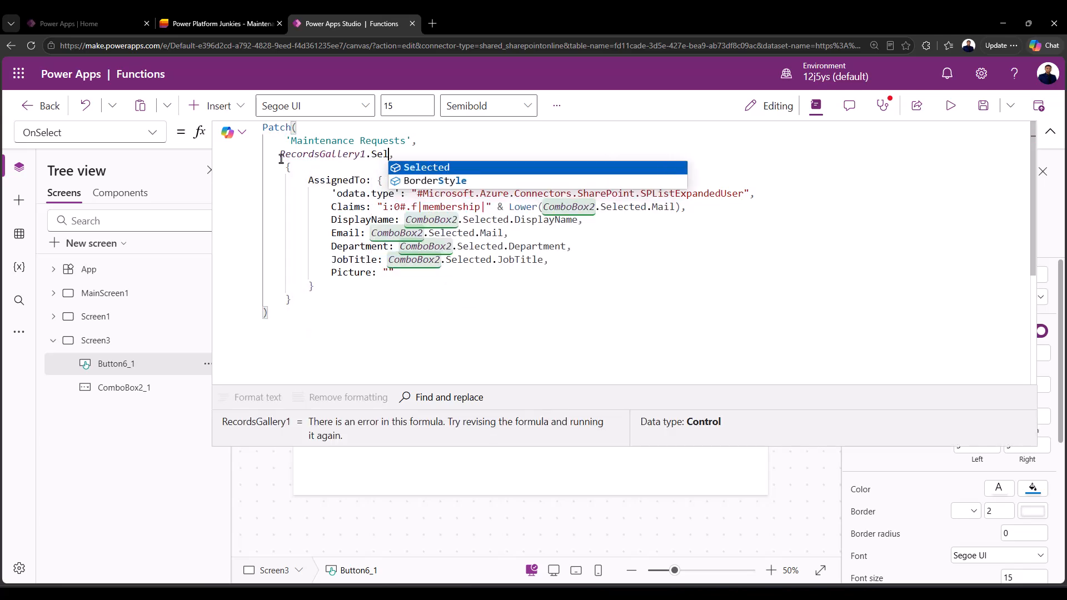
key("Tab")
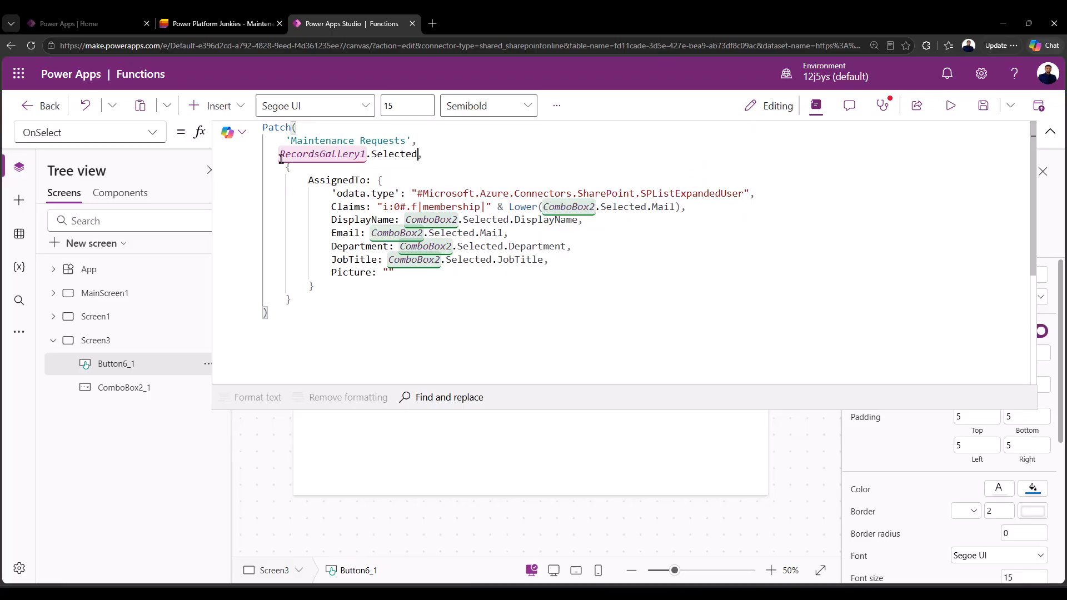
left_click(1051, 131)
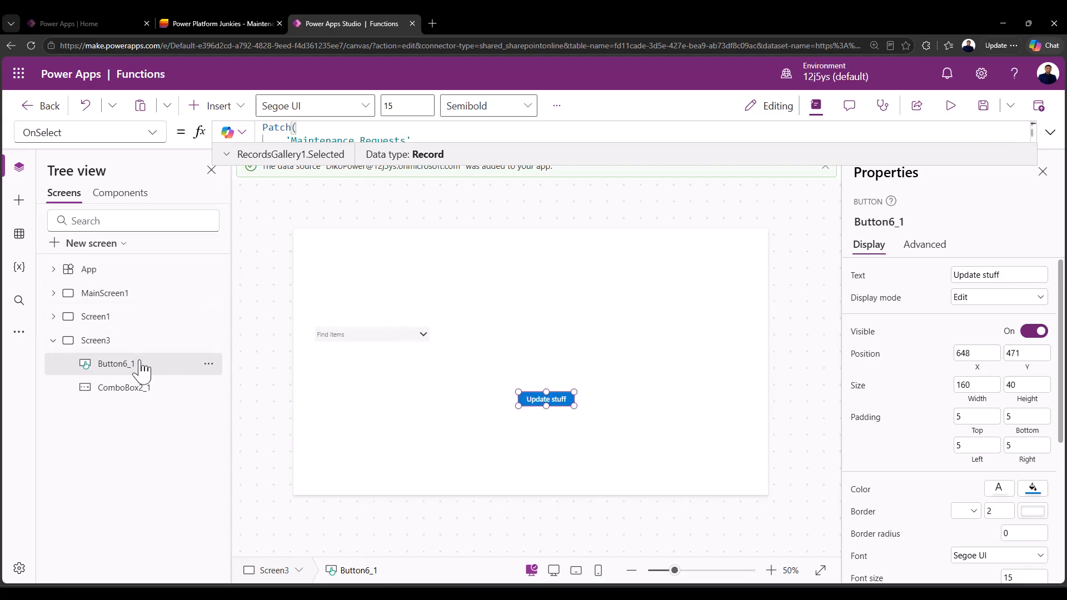
Check the selected record on MainScreen1, preview Screen3, choose the first user in the combo box, run Update stuff, and return to editing.
left_click(120, 295)
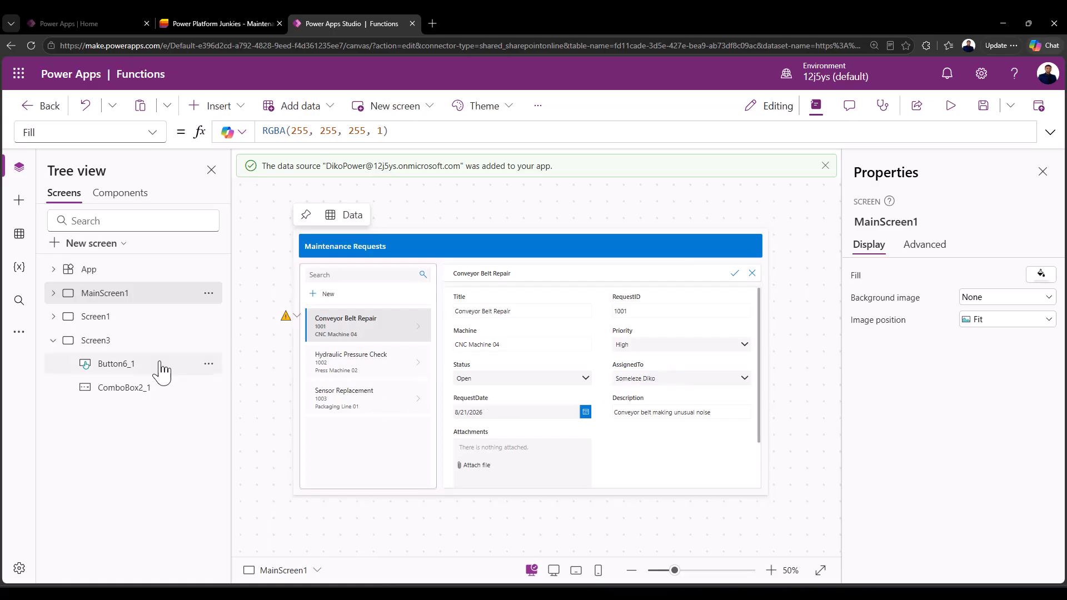
left_click(100, 343)
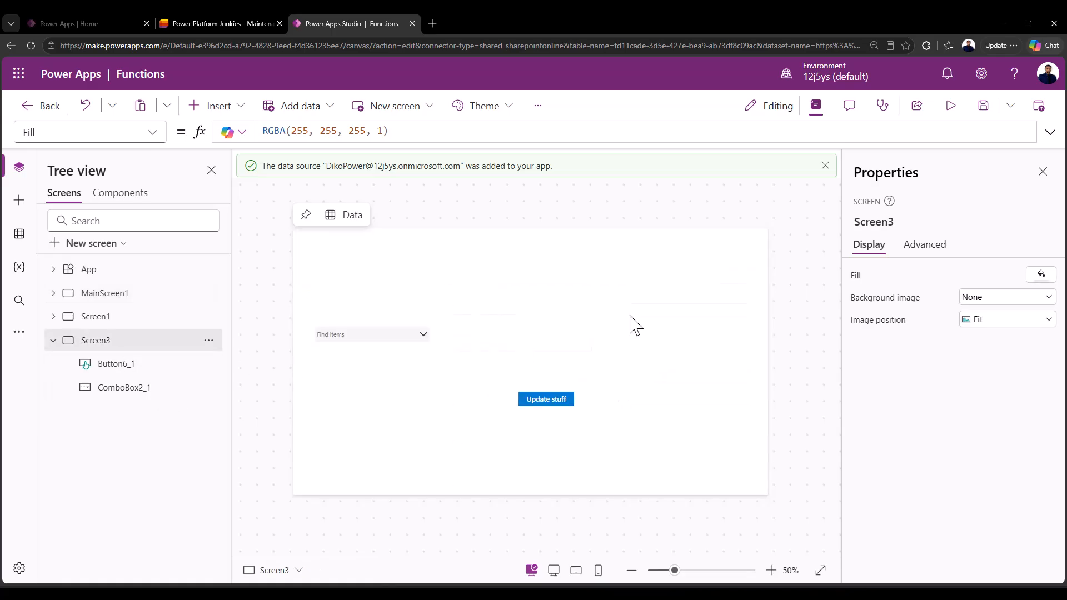
left_click(952, 106)
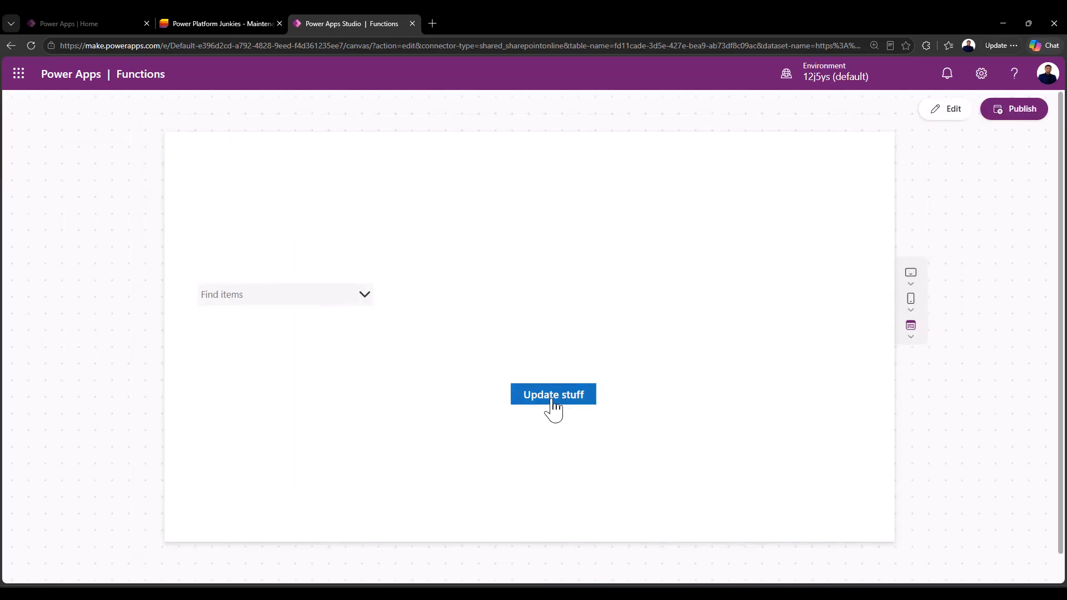
left_click(315, 300)
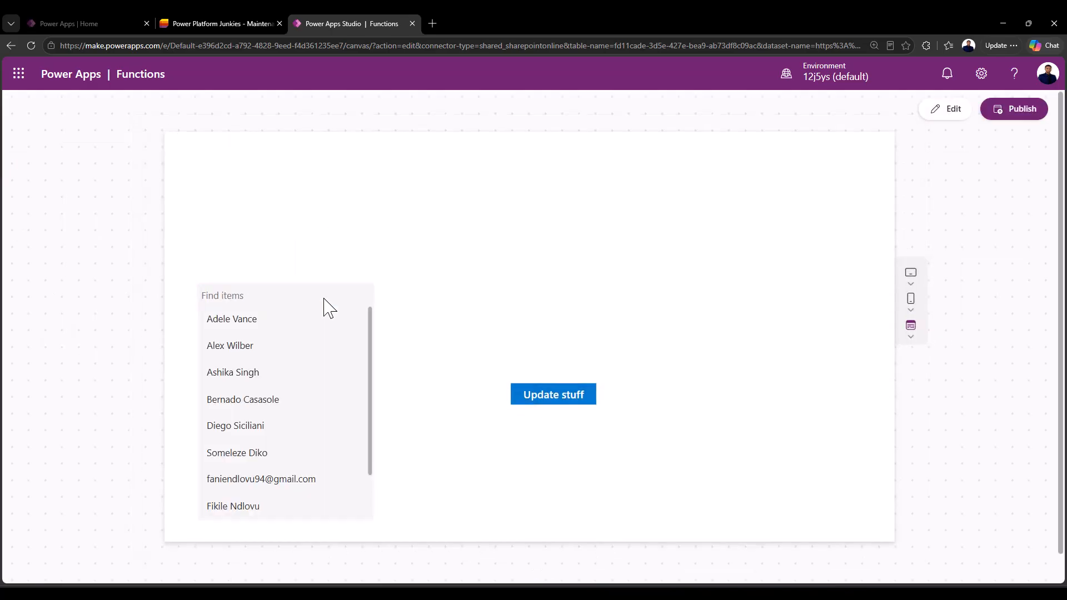
left_click(237, 321)
left_click(485, 303)
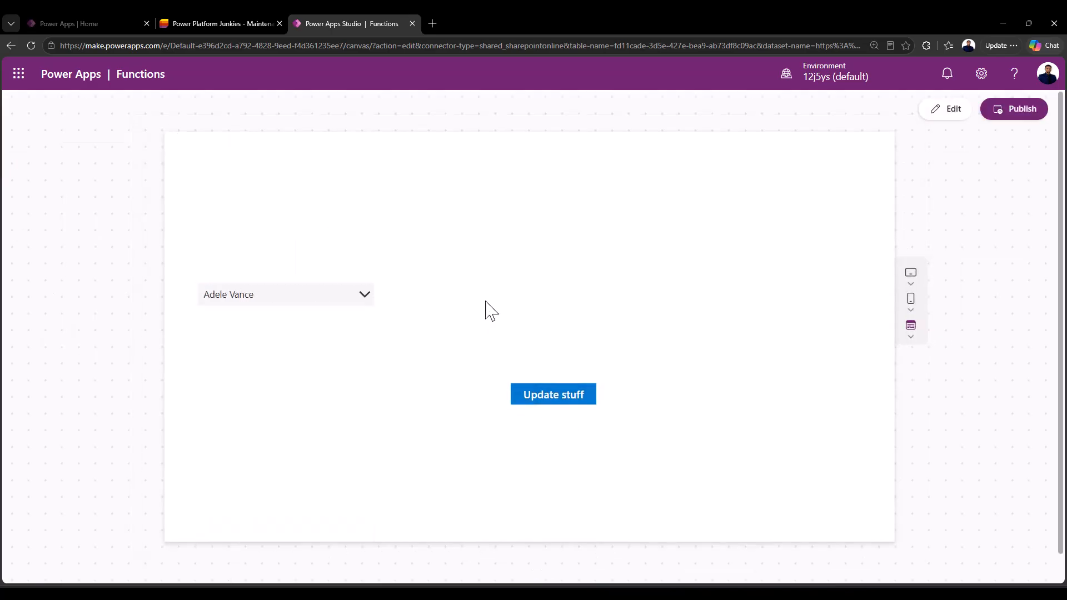
left_click(548, 396)
left_click(949, 112)
left_click(701, 384)
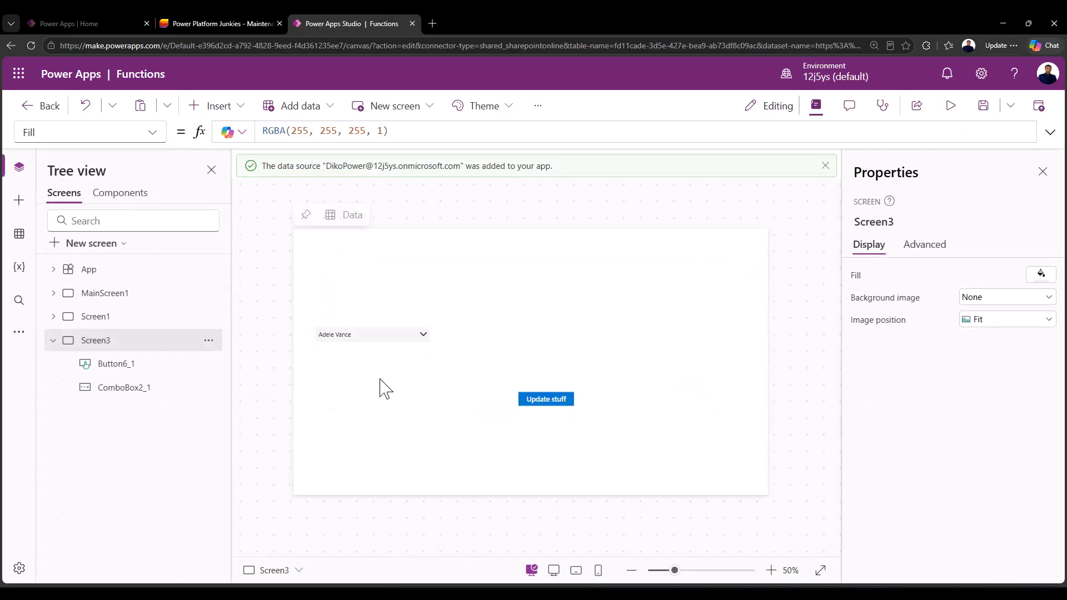
View MainScreen1, switch to the Maintenance Requests list in Microsoft Lists, and refresh it to check the AssignedTo value of request 1001.
left_click(118, 301)
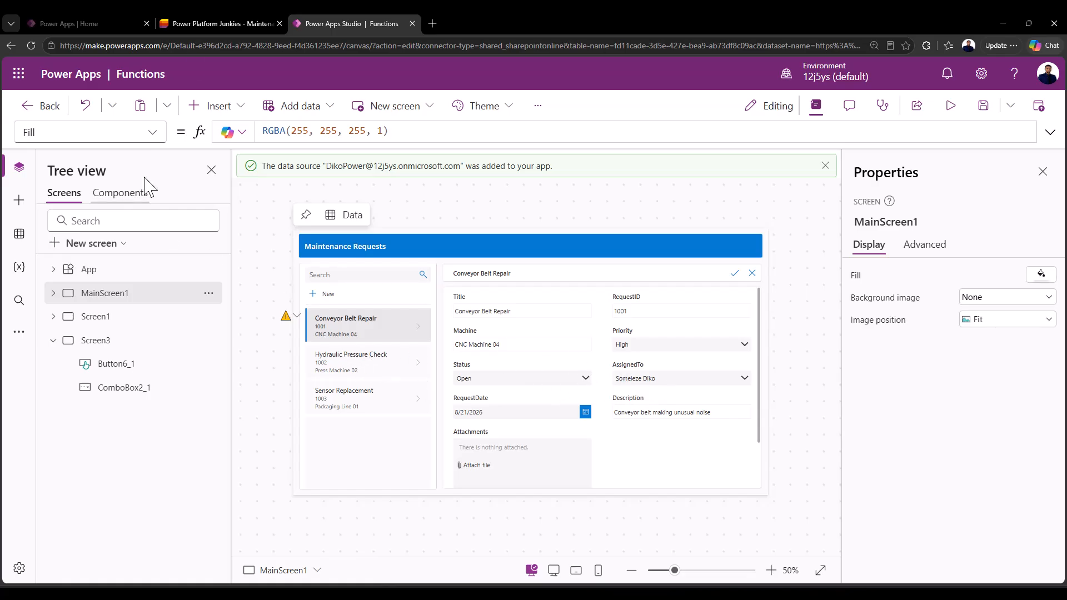
left_click(197, 22)
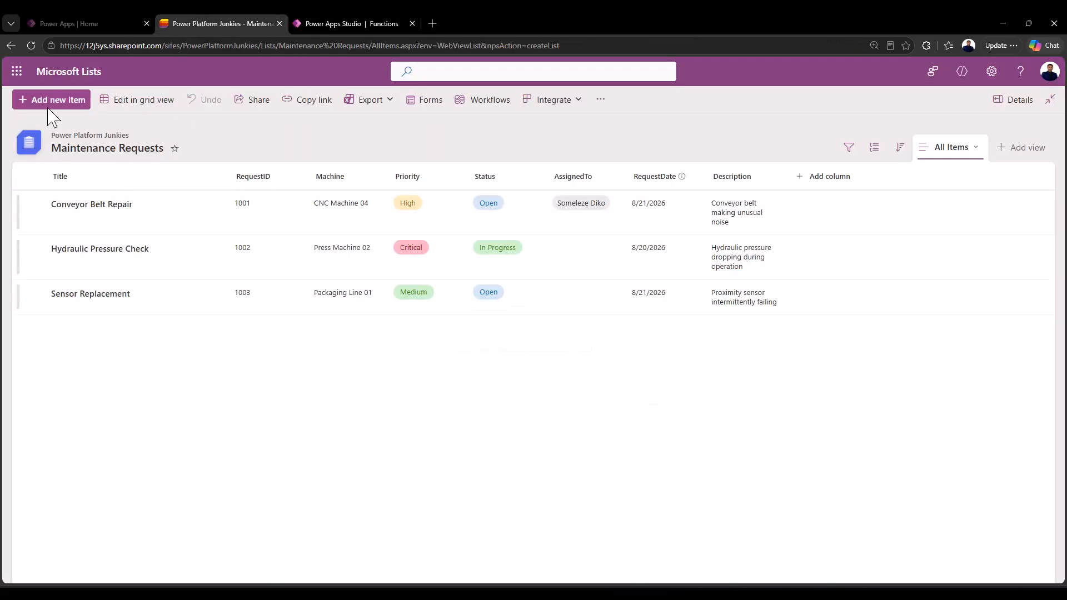
left_click(31, 46)
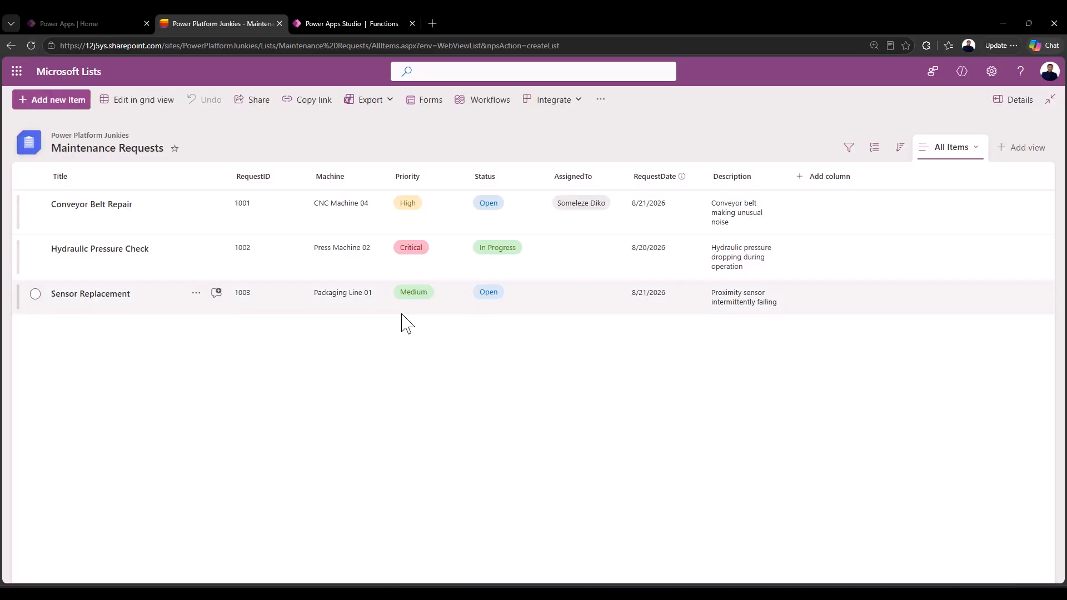
Switch to Power Apps Studio, select Hydraulic Pressure Check in MainScreen1's gallery, and run Update stuff in a preview of Screen3.
left_click(352, 22)
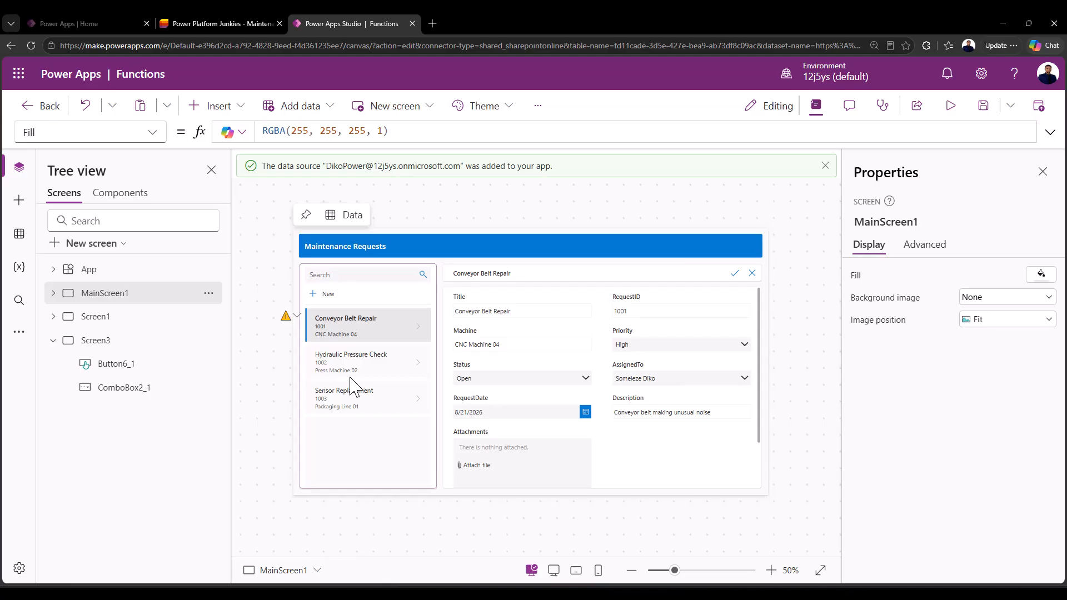
left_click(365, 370)
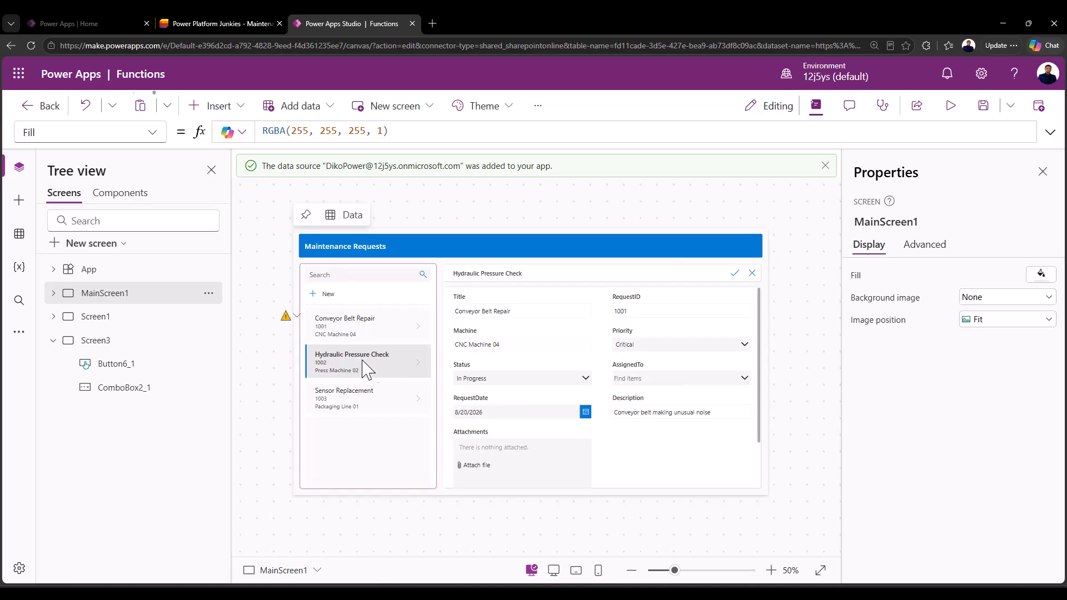
left_click(118, 340)
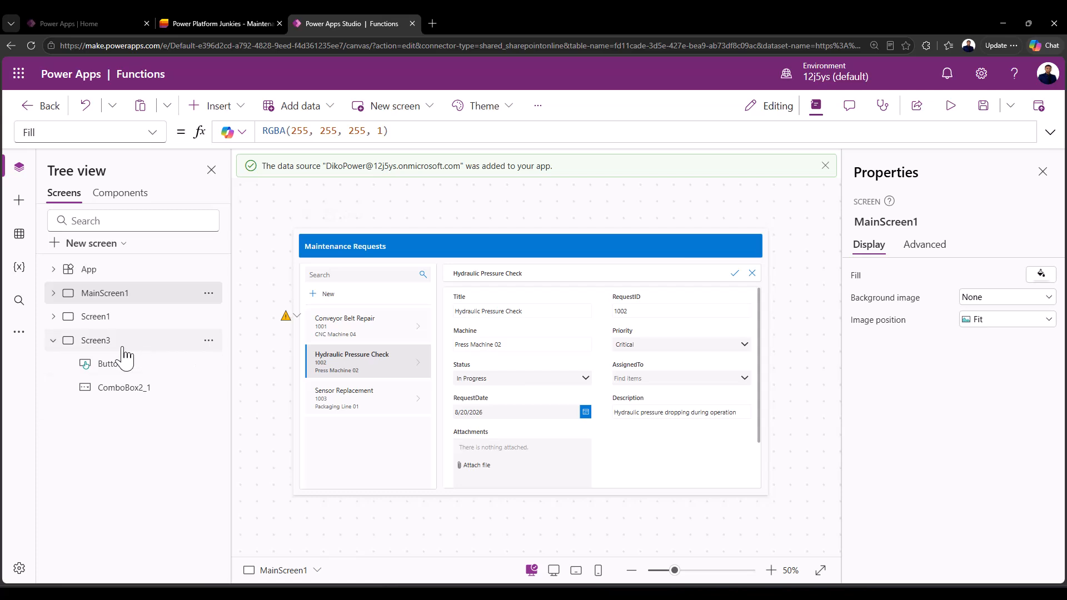
left_click(951, 108)
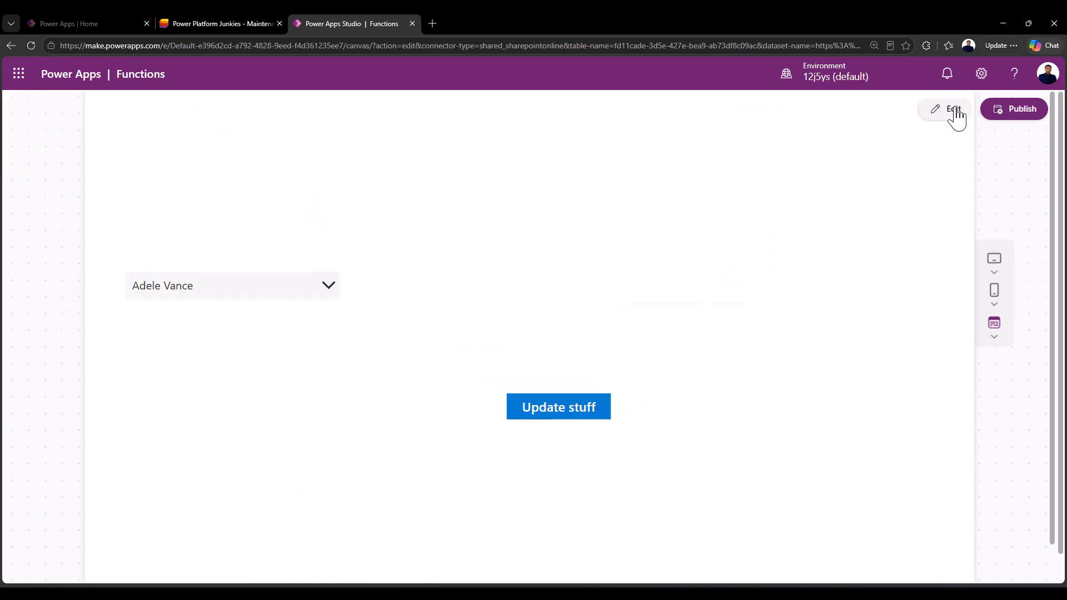
left_click(549, 394)
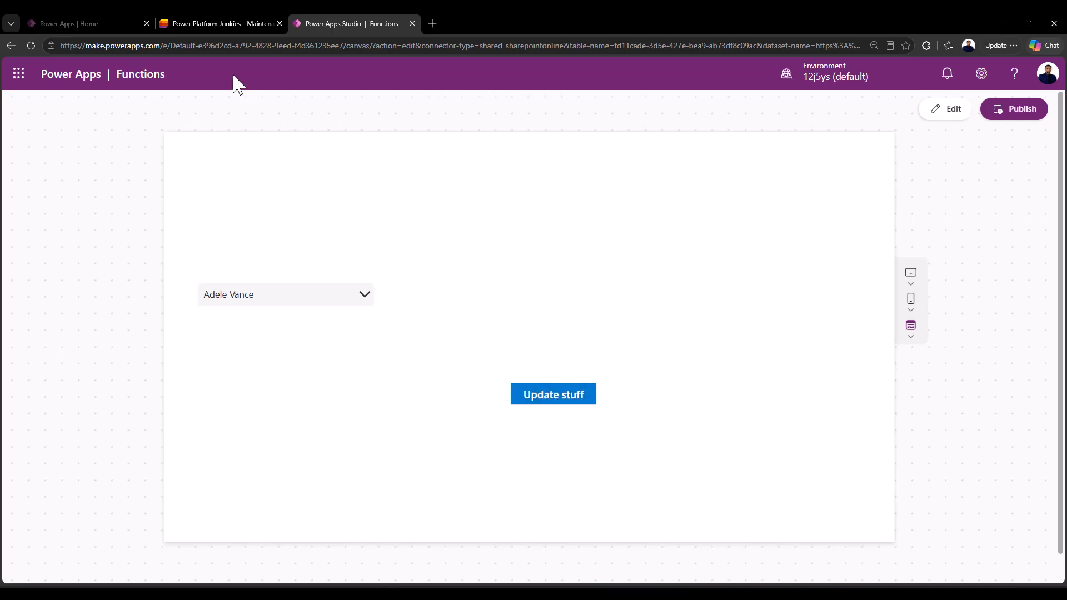
Refresh the Maintenance Requests list in Microsoft Lists to check request 1002's AssignedTo value, and return to editing in Power Apps Studio.
left_click(212, 25)
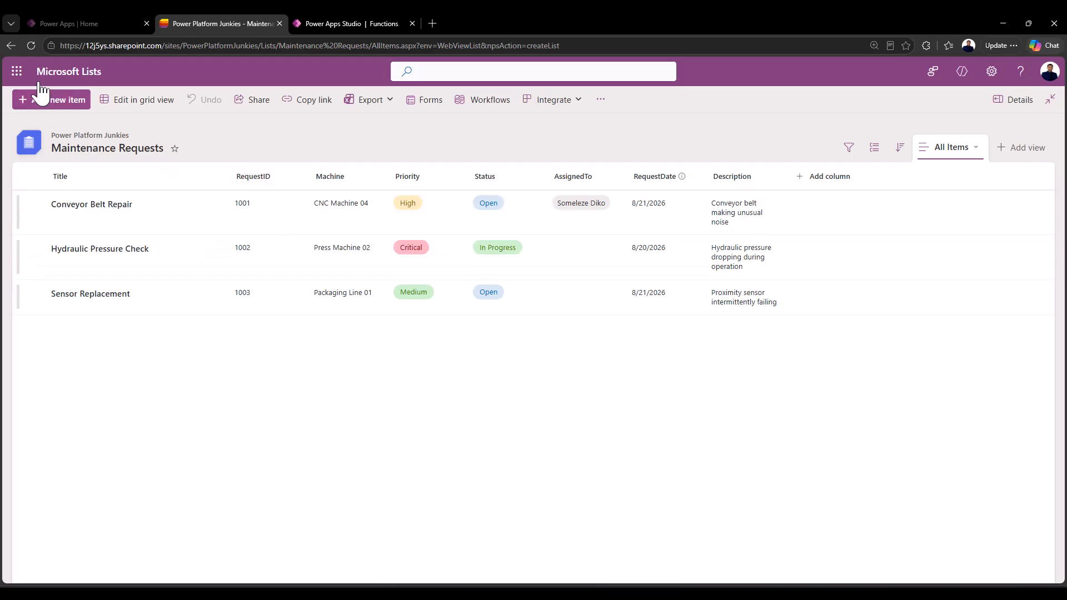
left_click(31, 45)
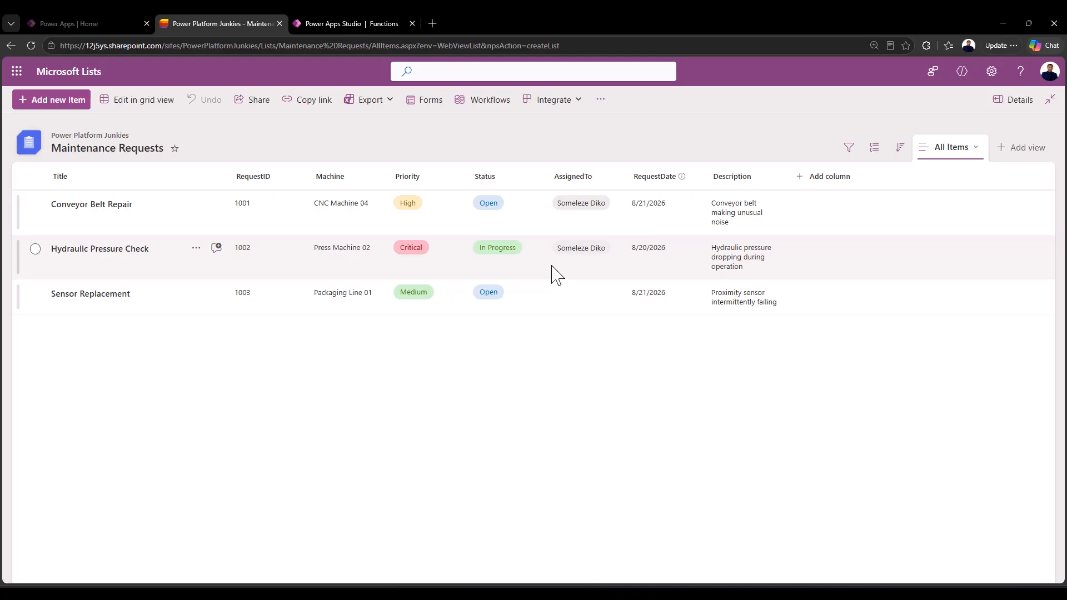
left_click(336, 21)
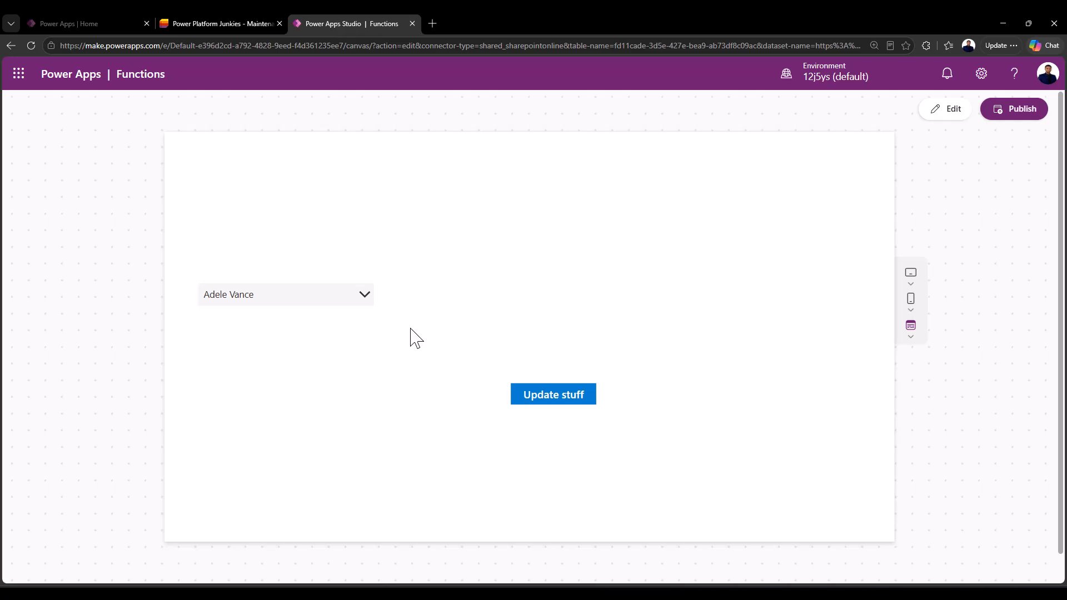
left_click(959, 113)
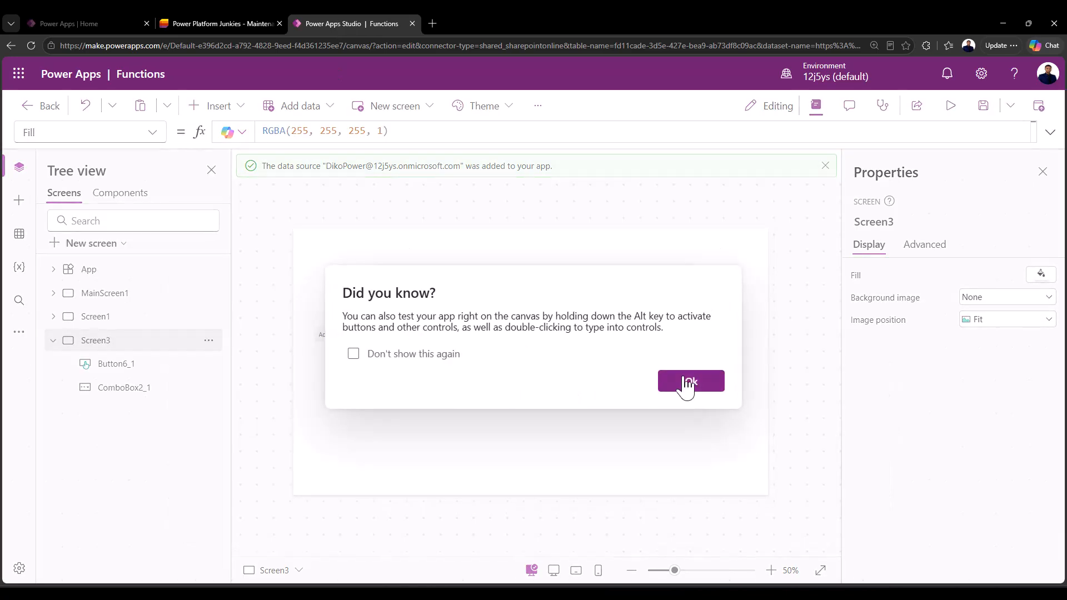
left_click(687, 383)
Examine the combo box references in Screen3's Update stuff formula against the combo boxes on Screen1 and Screen3.
left_click(362, 338)
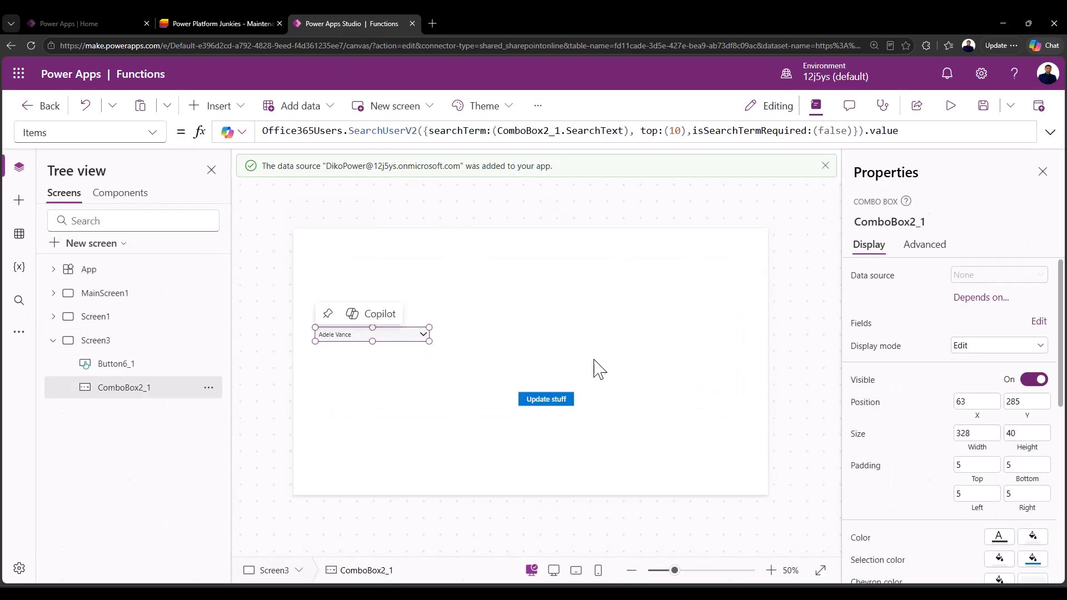
left_click(548, 399)
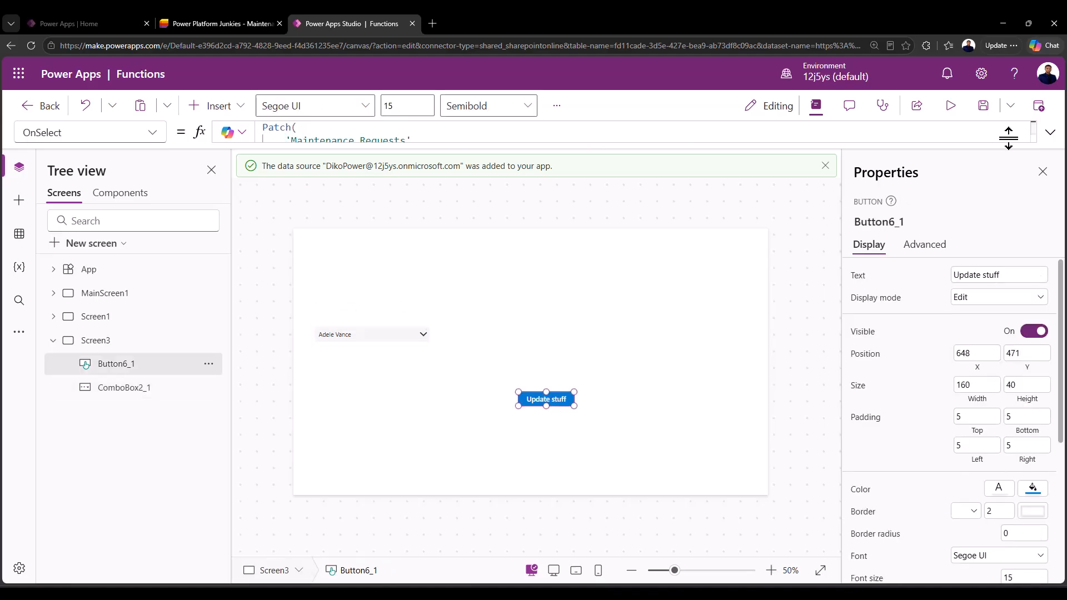
left_click(1050, 131)
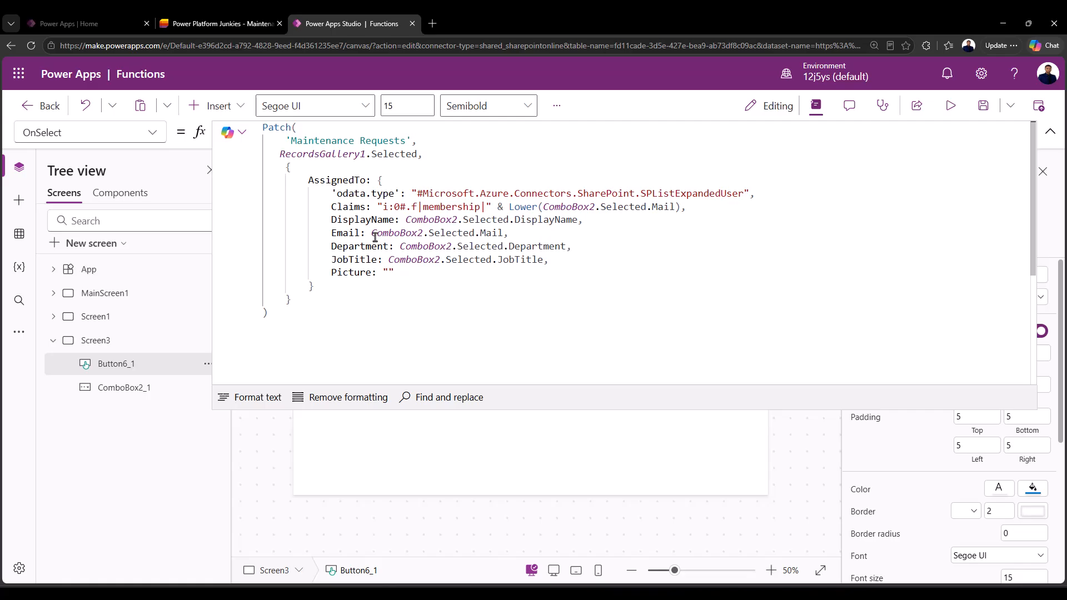
left_click(456, 221)
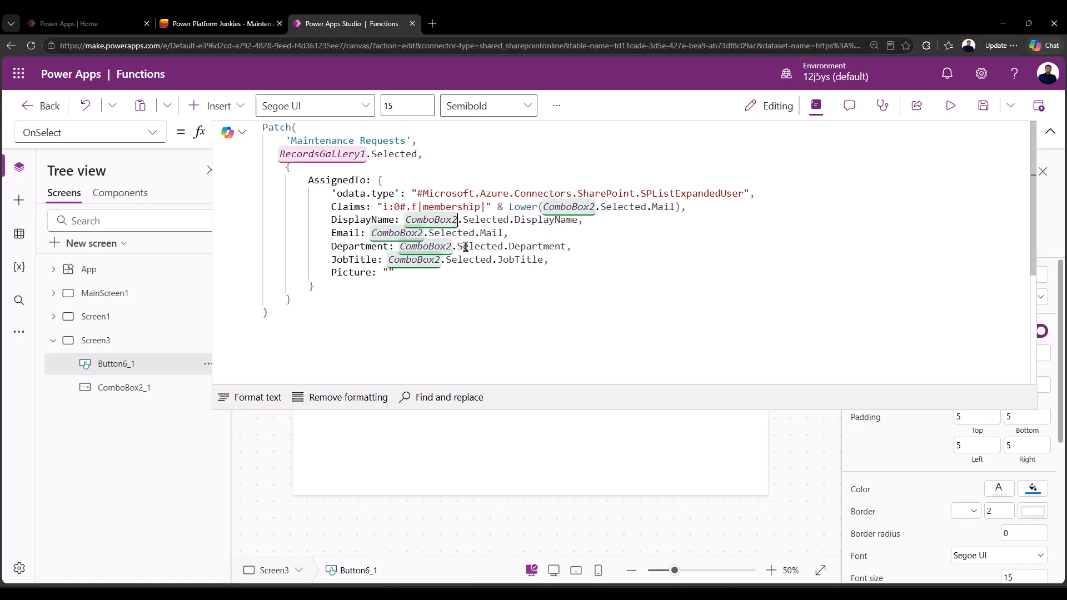
left_click(115, 324)
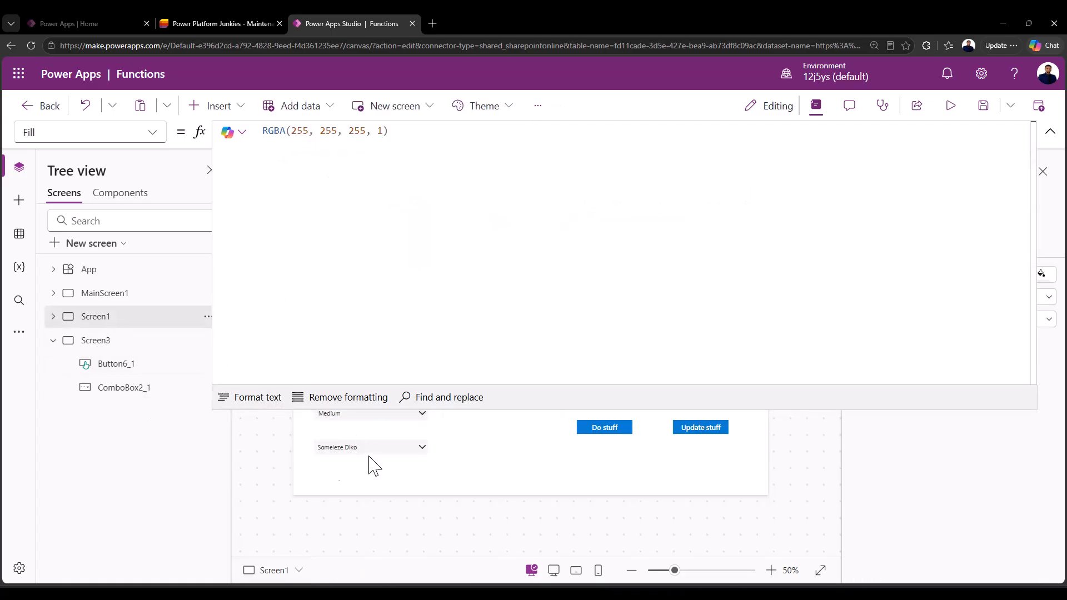
left_click(1048, 134)
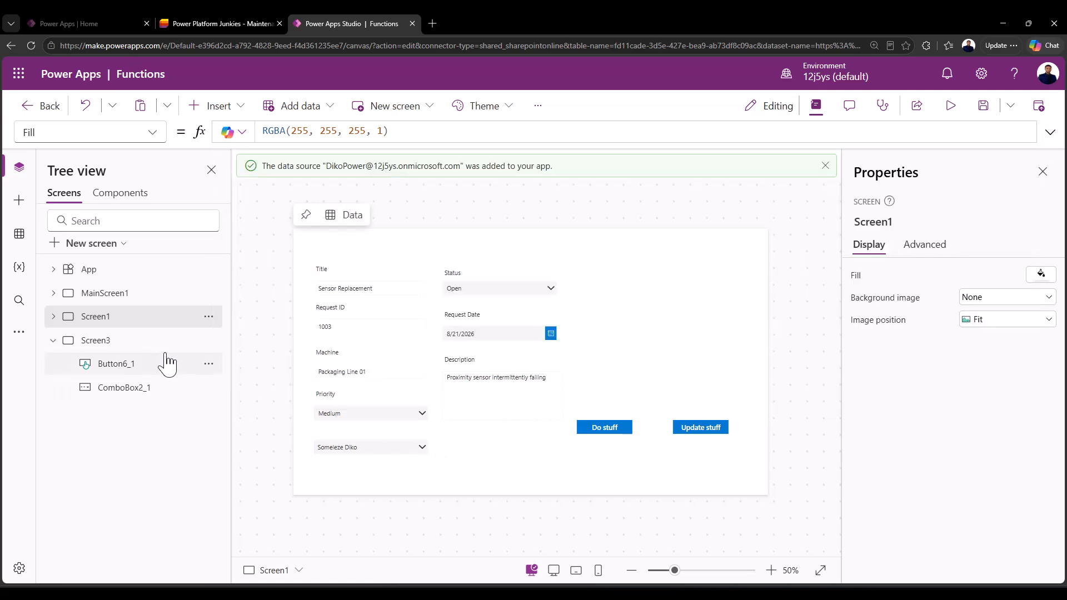
left_click(113, 343)
left_click(396, 337)
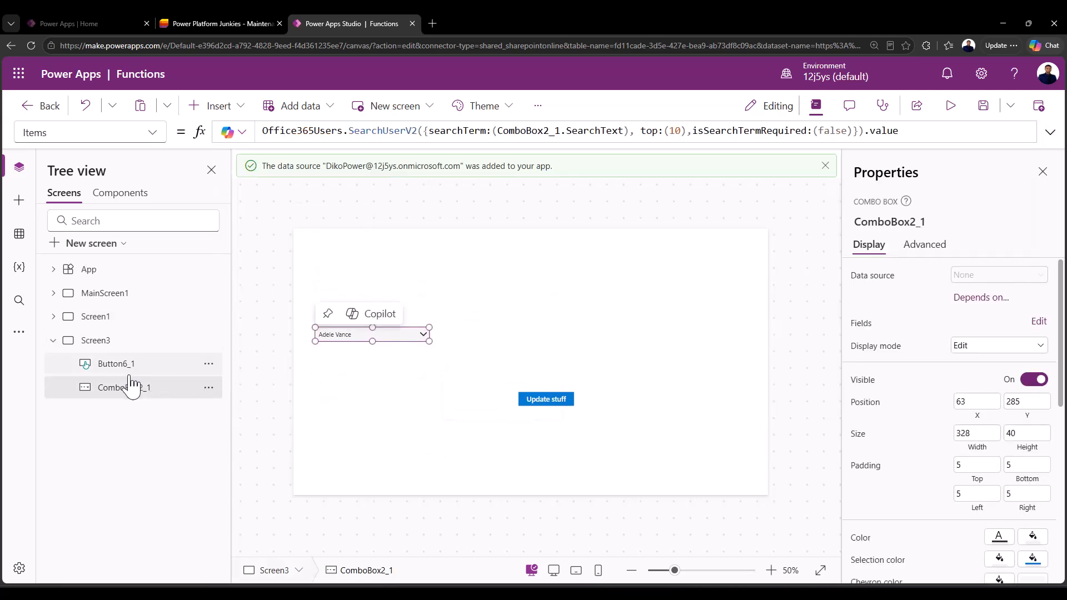
left_click(1049, 132)
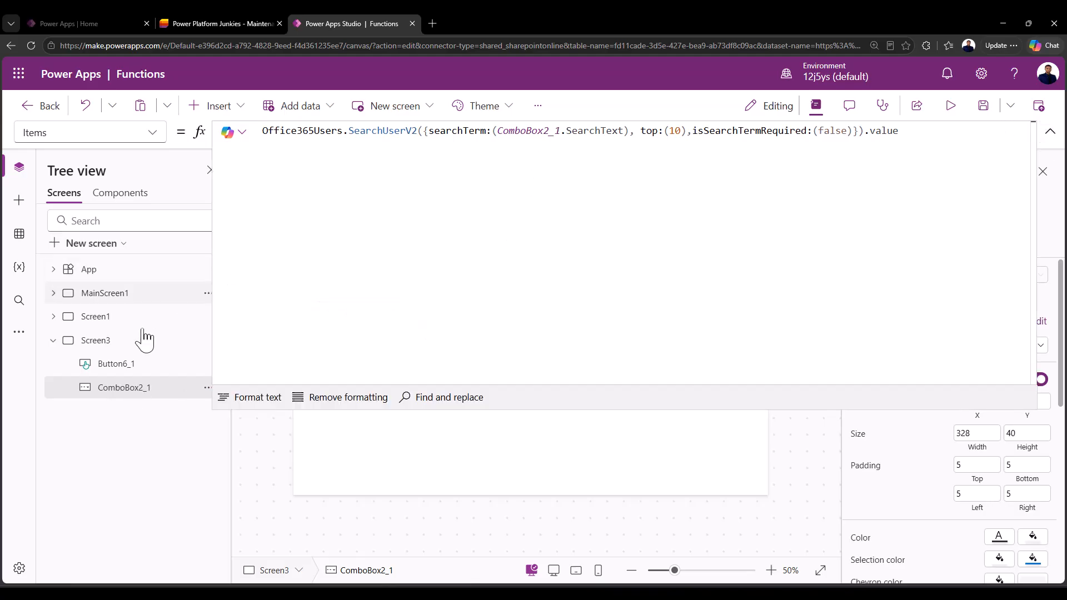
Replace ComboBox2 with ComboBox2_1 in the Claims, DisplayName, Email, Department and JobTitle fields of Screen3's Update stuff formula and collapse the formula editor.
left_click(114, 365)
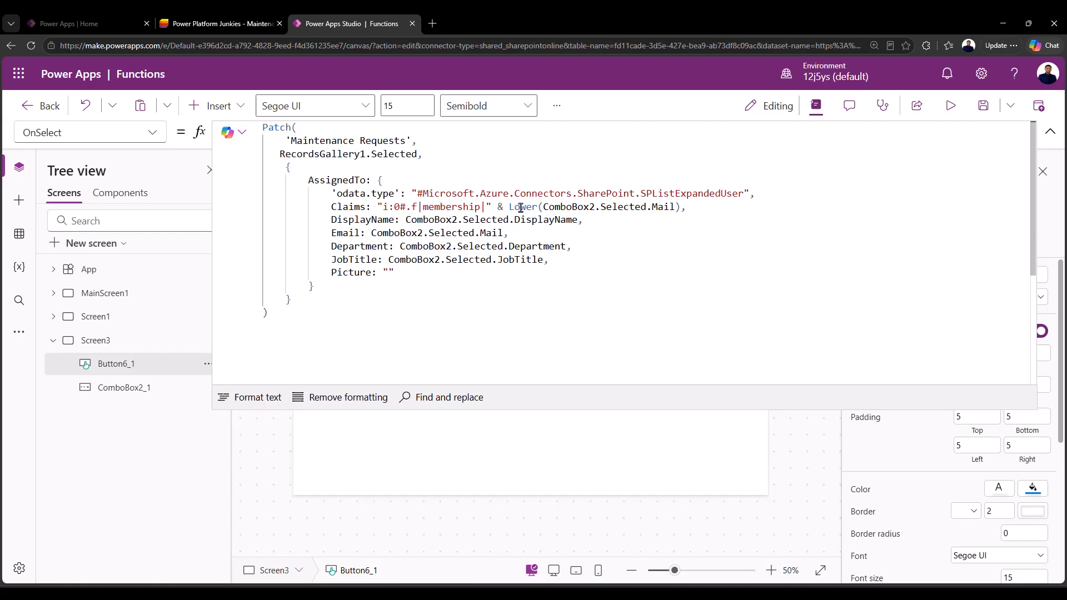
left_click(591, 206)
type("_1")
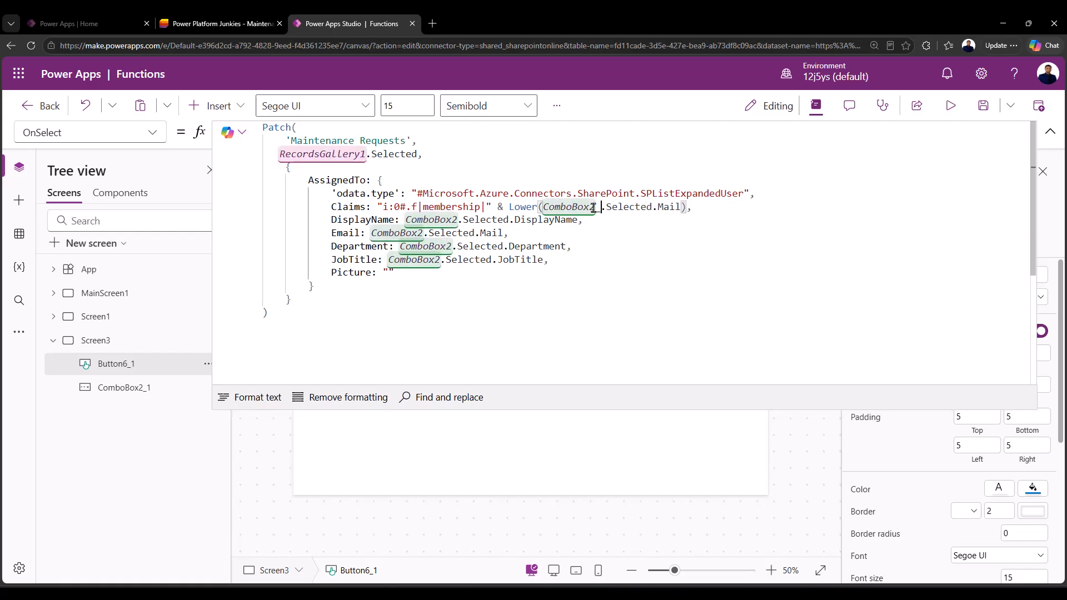
left_click(458, 220)
type("_1")
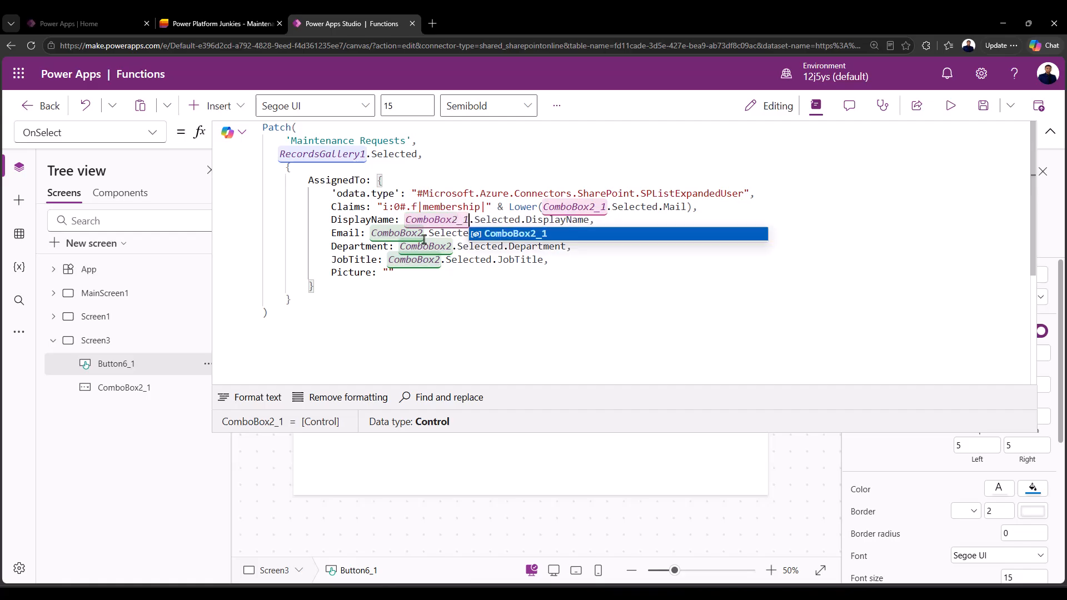
left_click(424, 239)
type("_1")
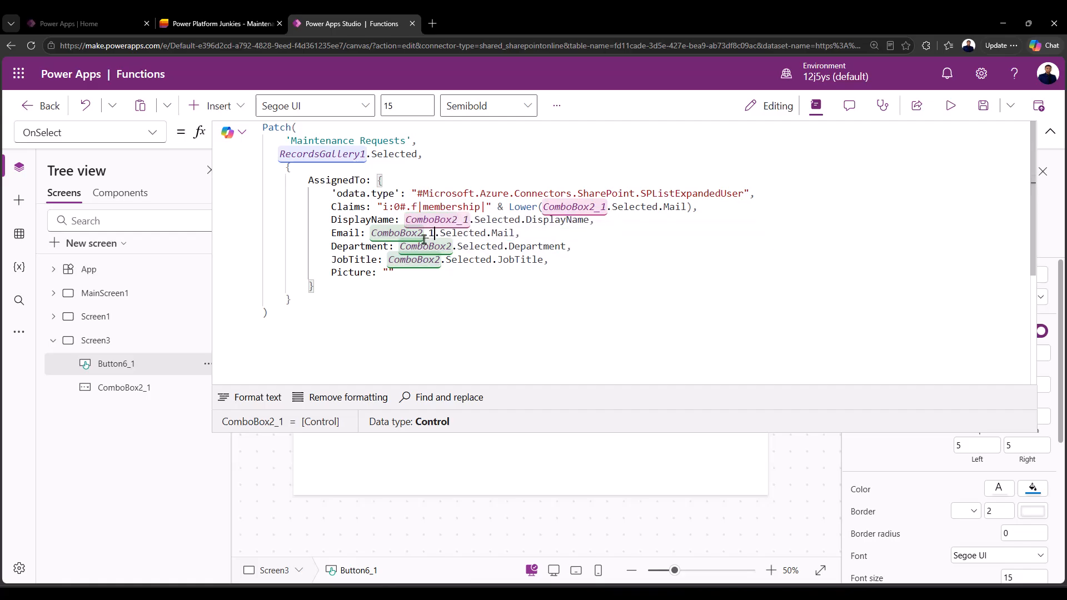
left_click(451, 246)
type("_1")
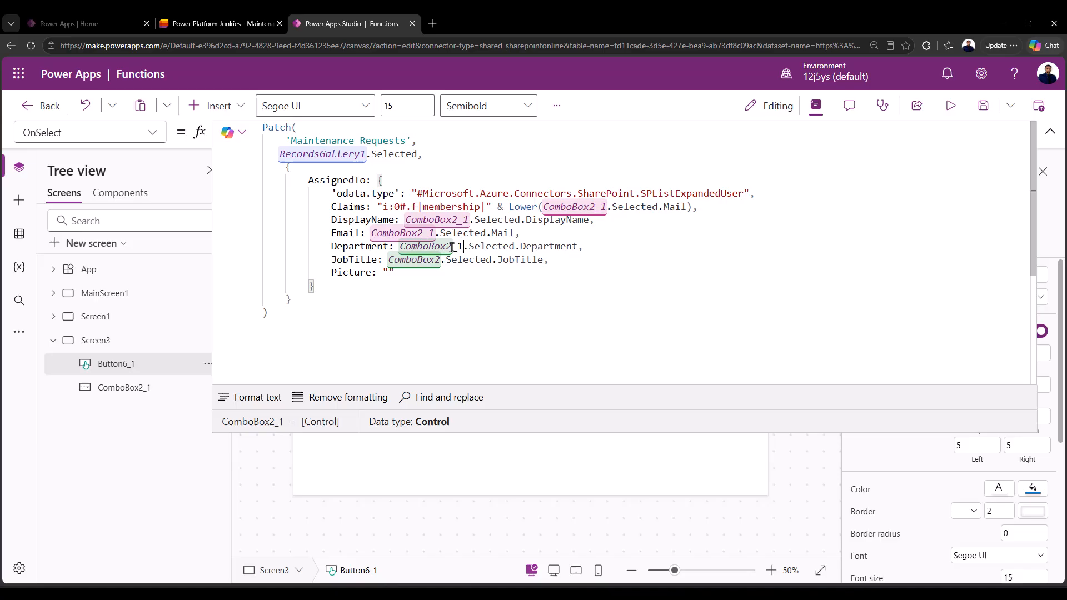
left_click(439, 267)
left_click(439, 260)
type("_1")
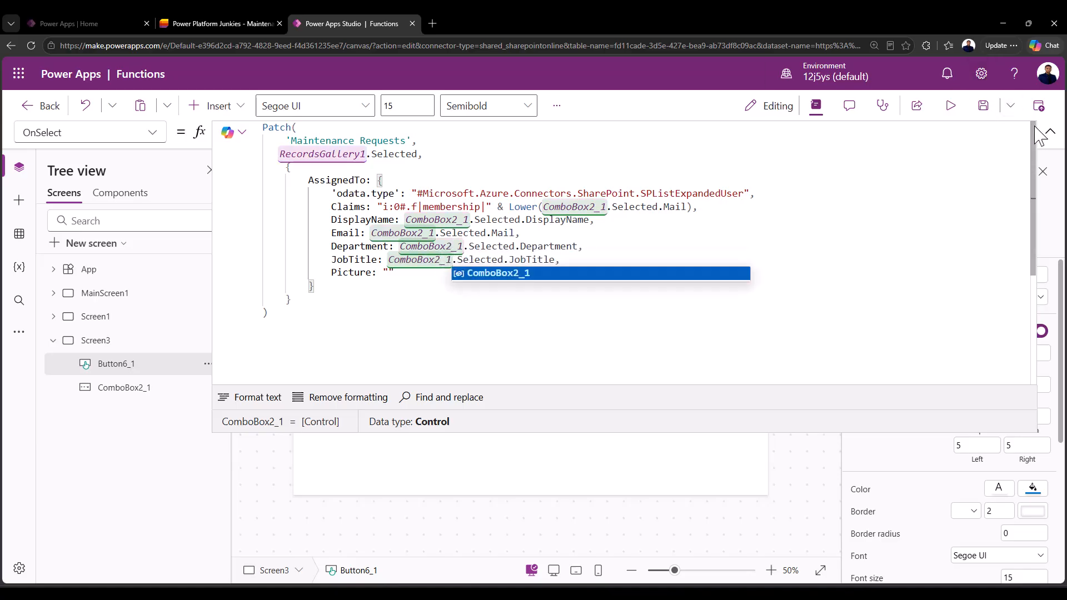
left_click(1049, 132)
Run Update stuff in a preview of Screen3, refresh the Maintenance Requests list in Microsoft Lists, and return to editing in Power Apps Studio.
left_click(951, 106)
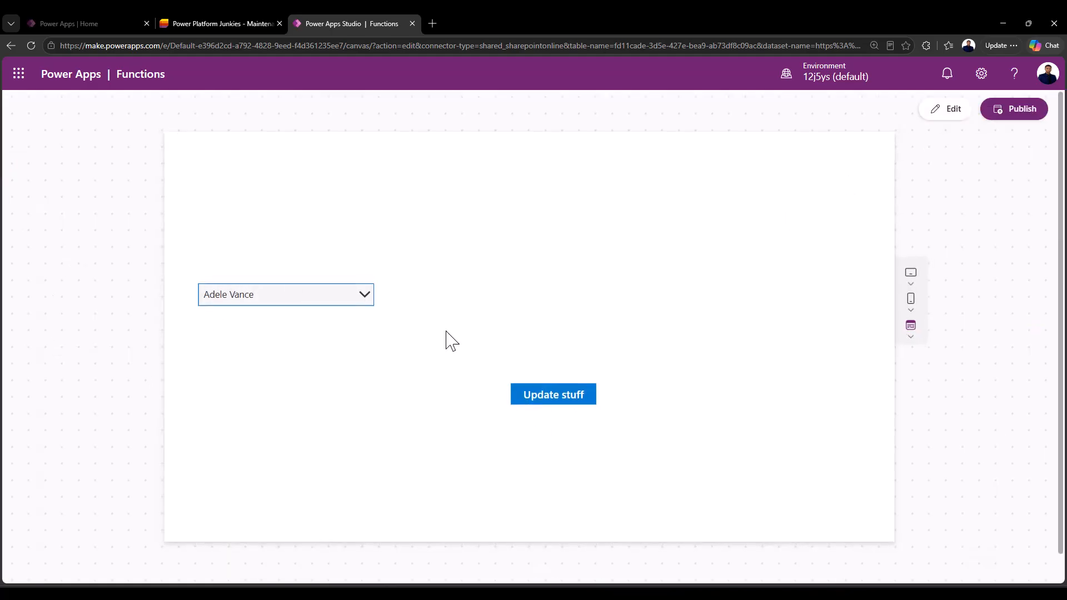
left_click(542, 395)
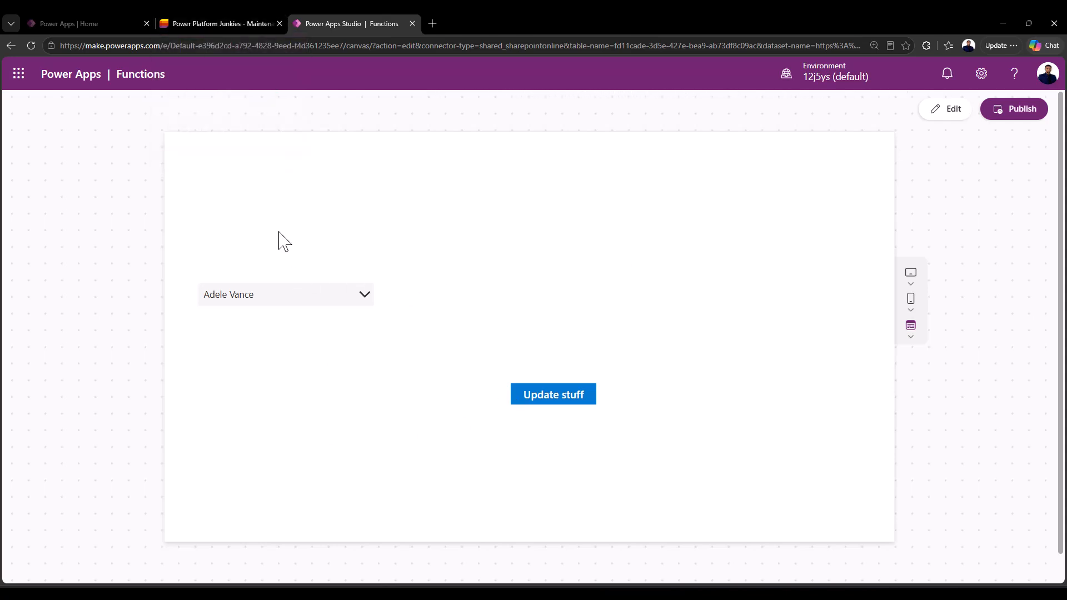
left_click(218, 28)
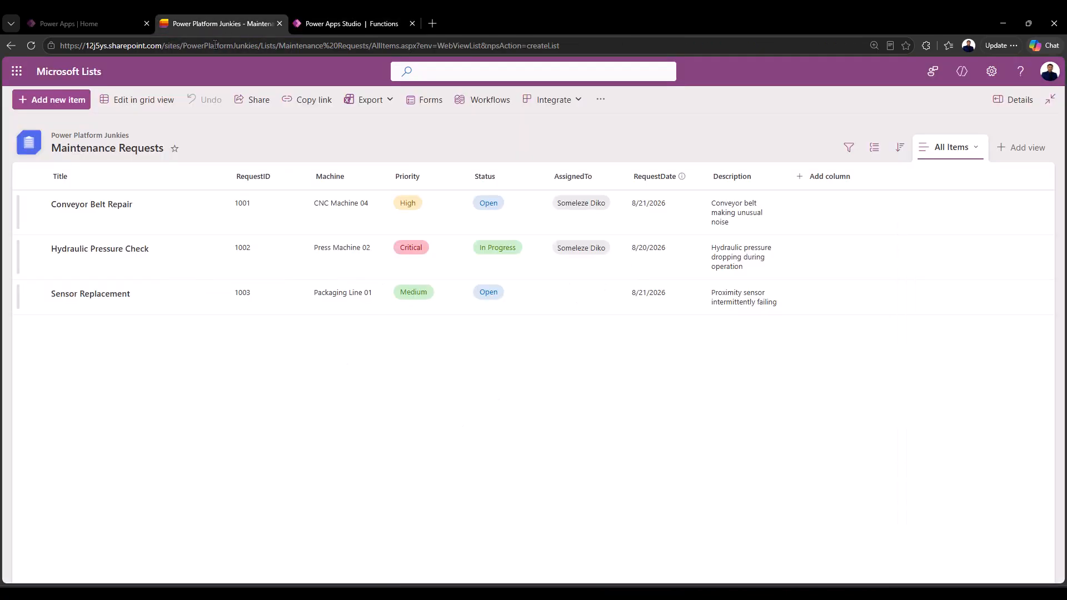
left_click(34, 47)
left_click(362, 31)
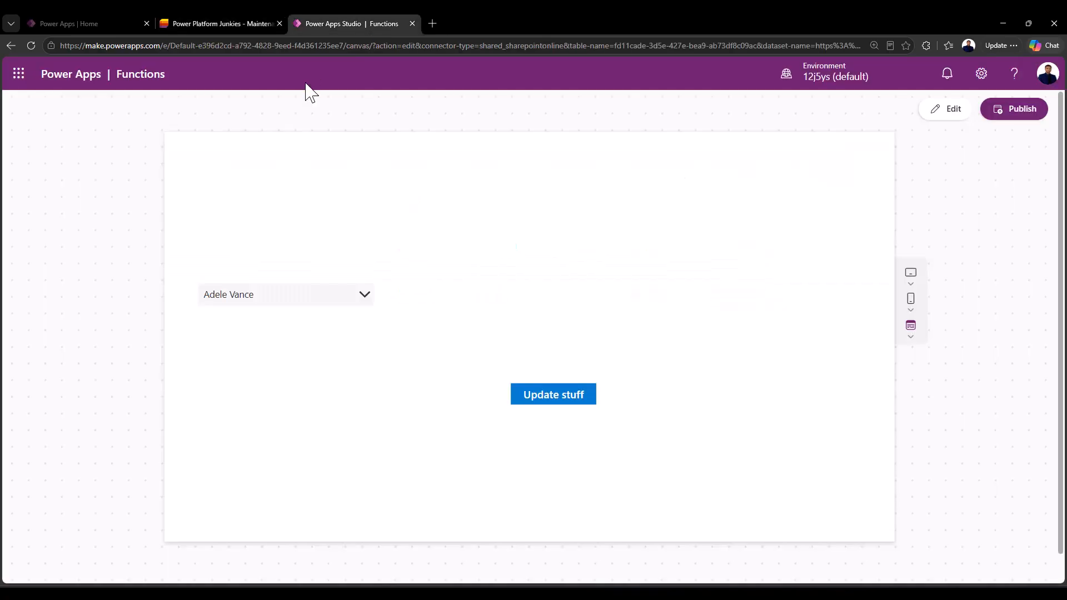
left_click(943, 111)
left_click(695, 383)
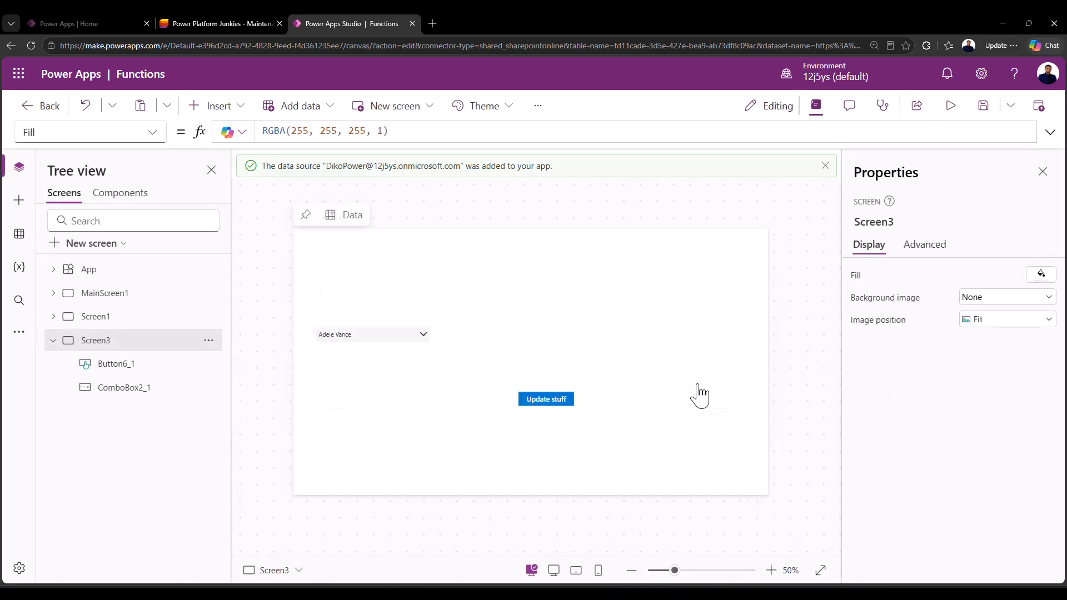
Review the Patch formulas of Screen1's Do stuff and Update stuff buttons and of Screen3's Update stuff button.
left_click(114, 294)
left_click(103, 317)
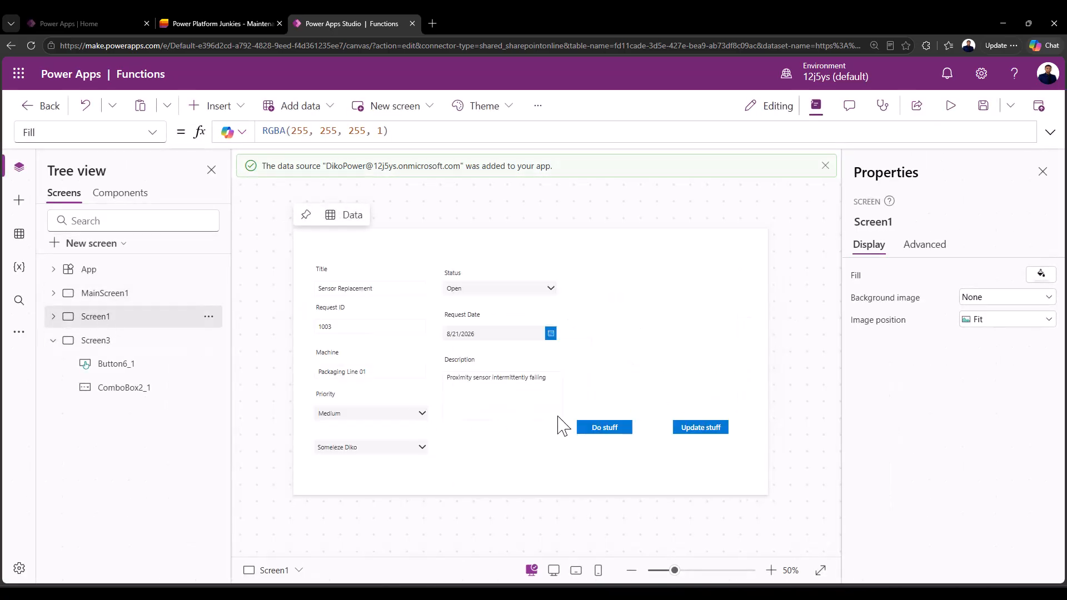
left_click(605, 428)
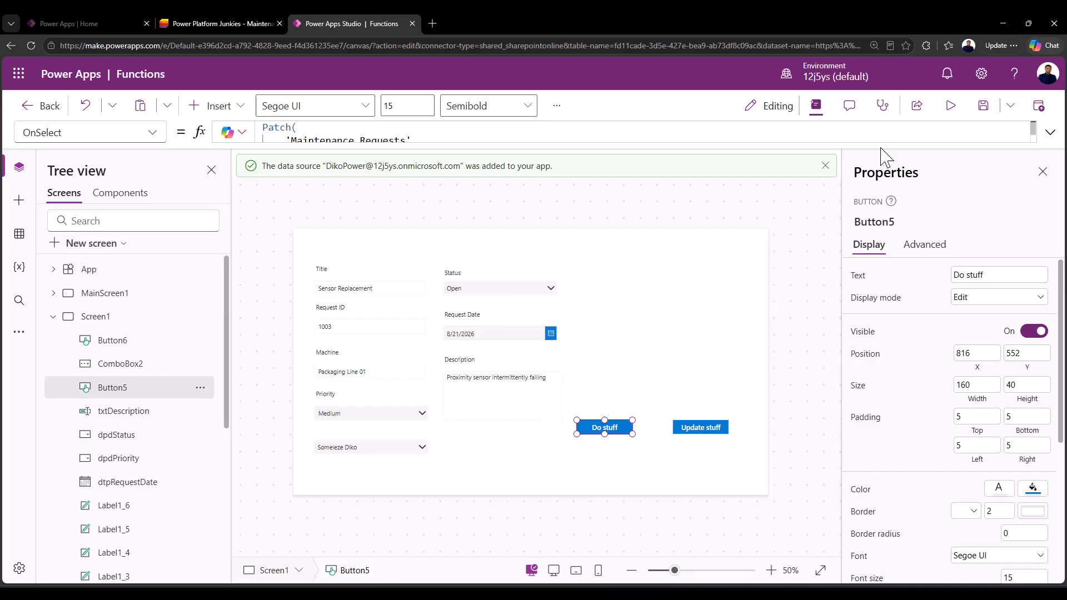
left_click(1050, 132)
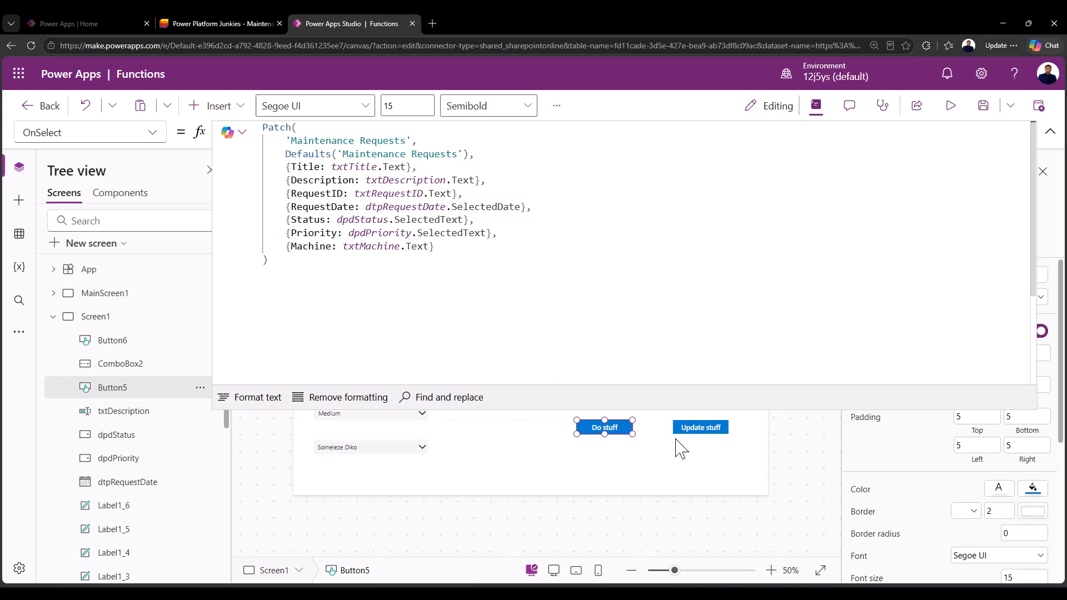
left_click(693, 431)
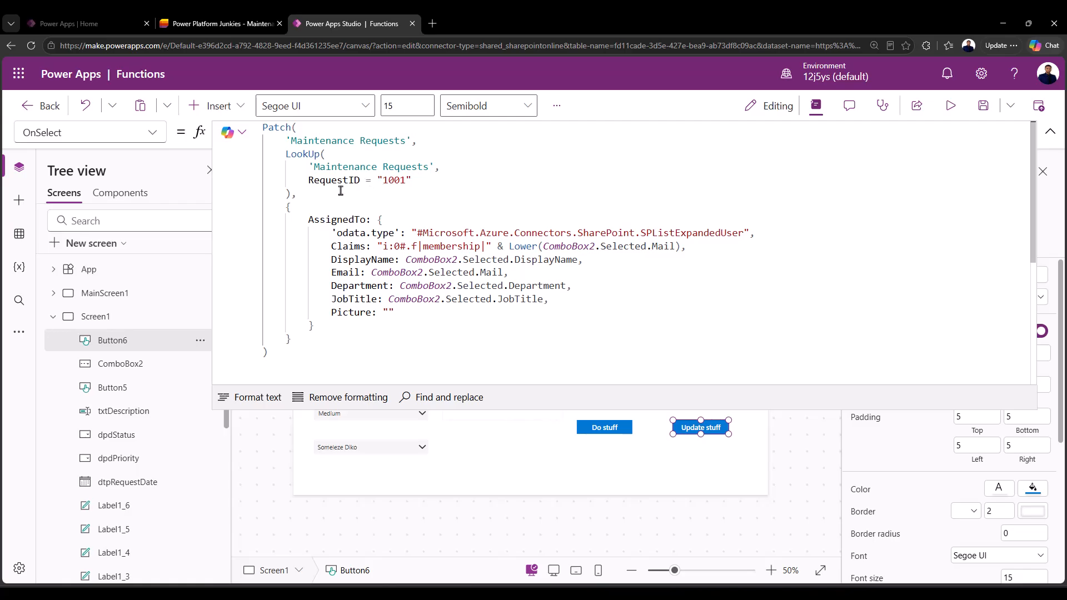
left_click(52, 317)
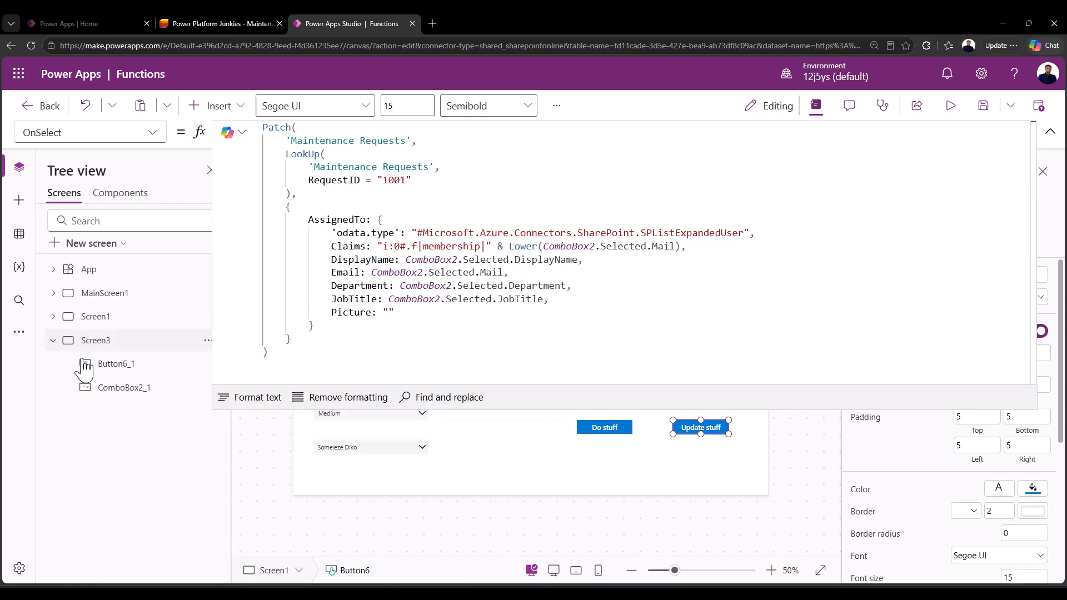
left_click(109, 346)
left_click(114, 365)
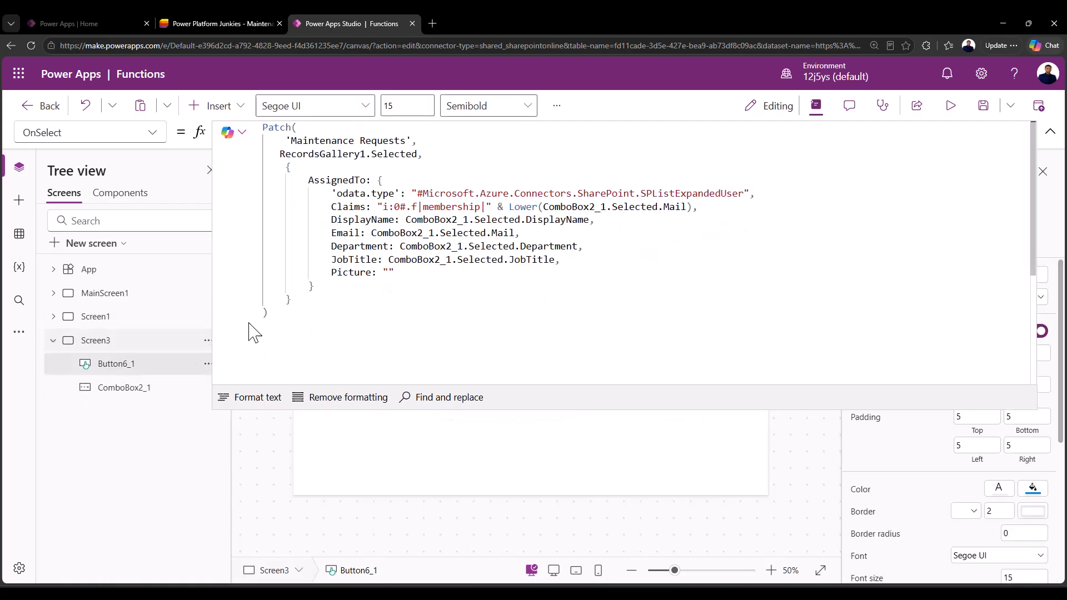